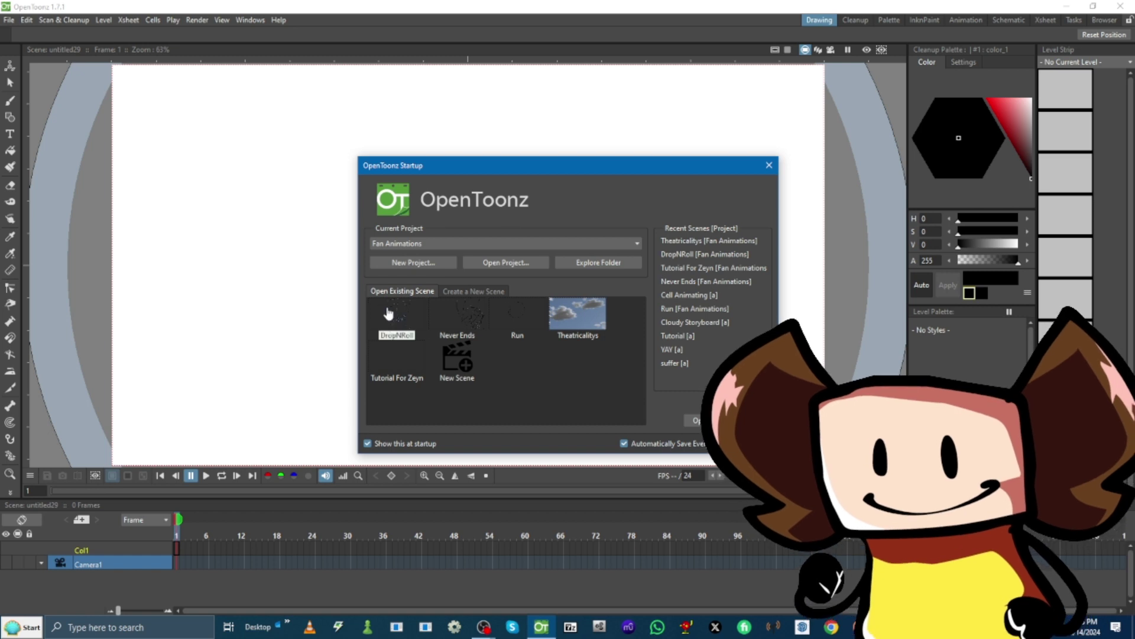
Create a new project named "Tutorial for YT" in the project root folder.
click(413, 263)
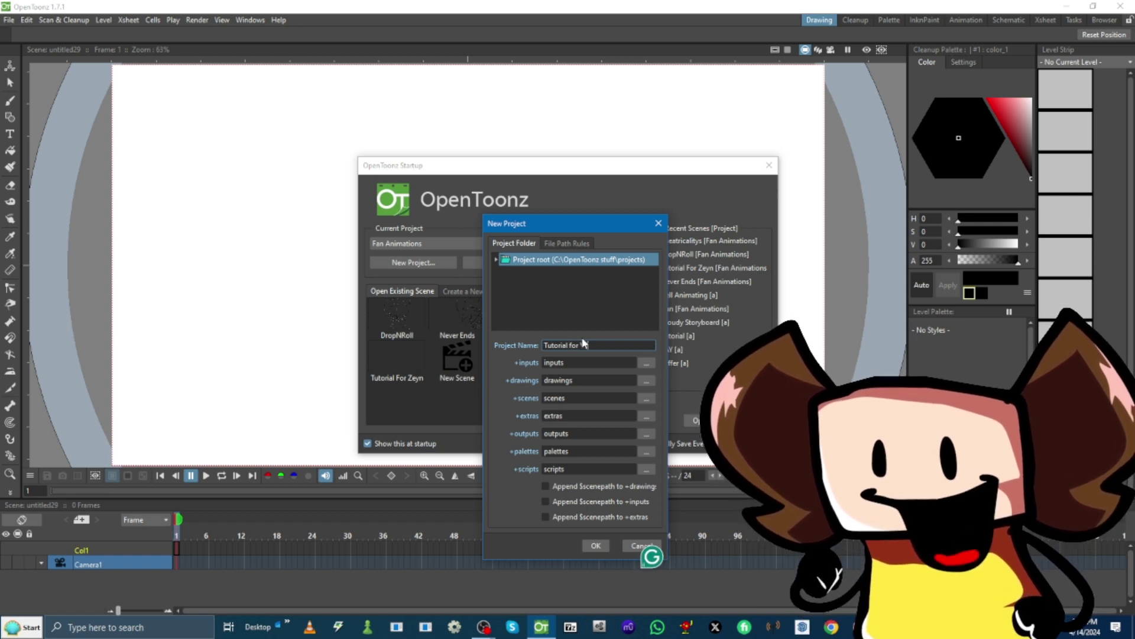
text(YT)
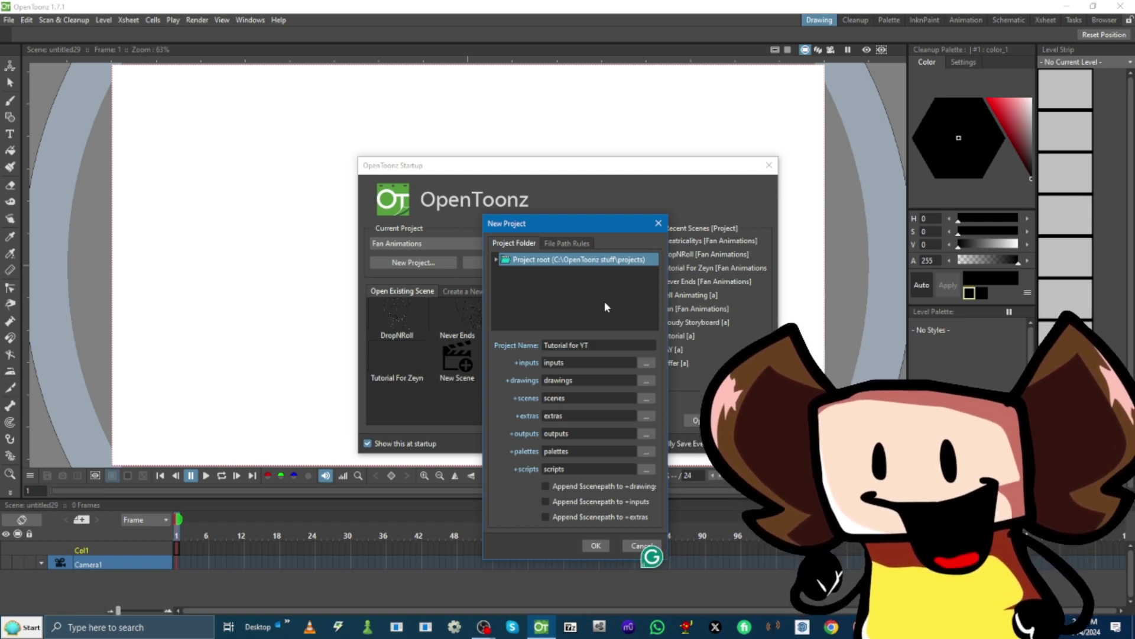
click(596, 546)
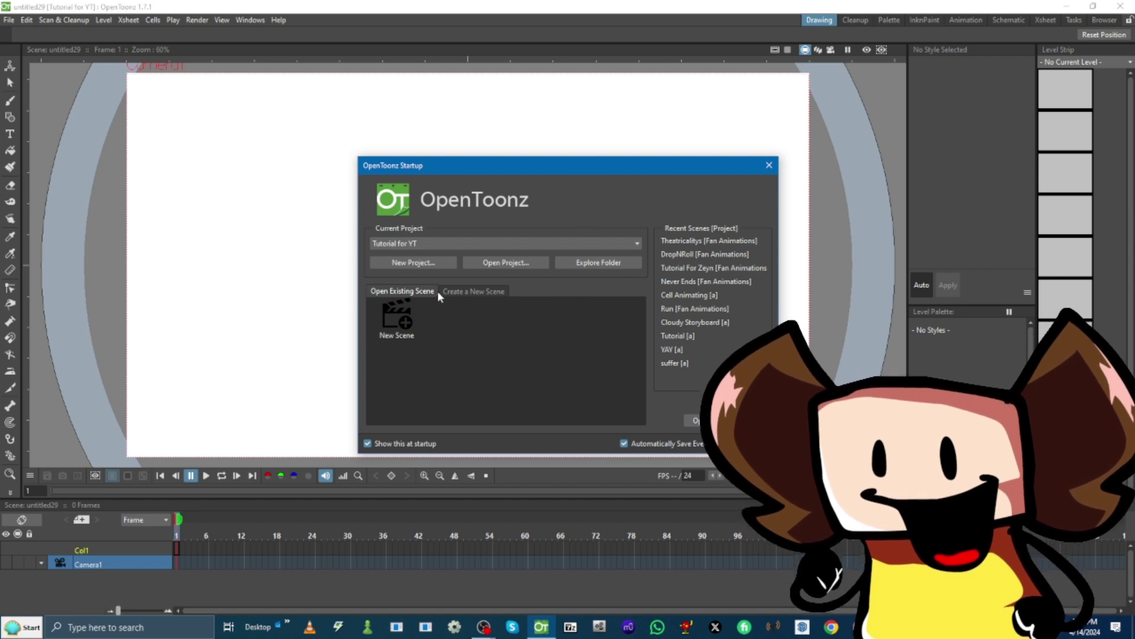
Start a new scene in the Tutorial for YT project.
click(373, 325)
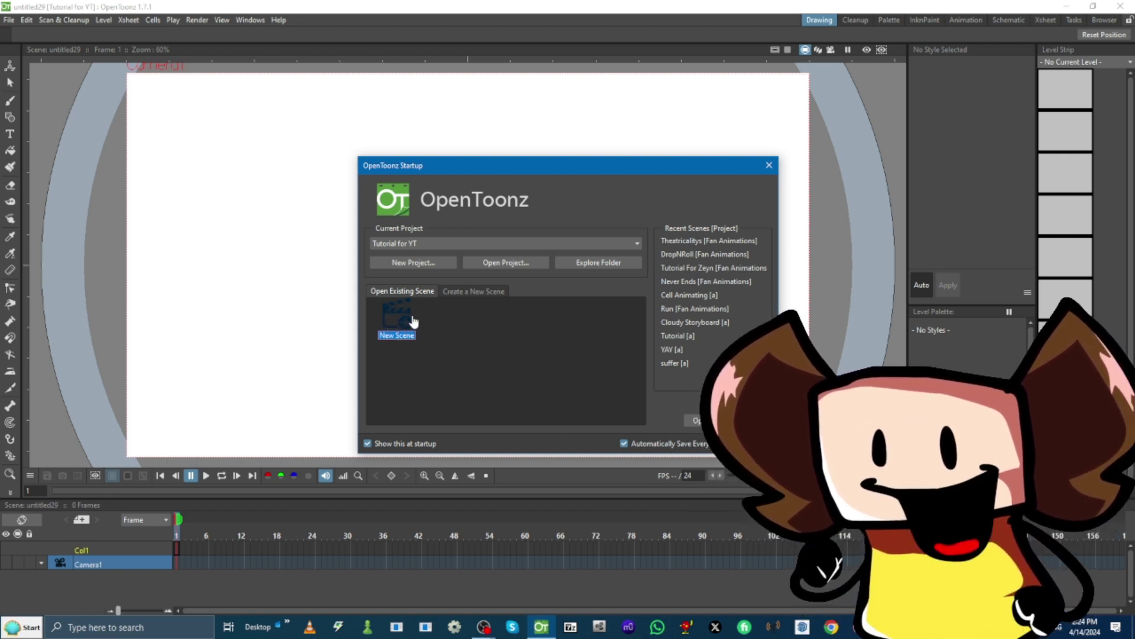
click(393, 315)
double_click(401, 313)
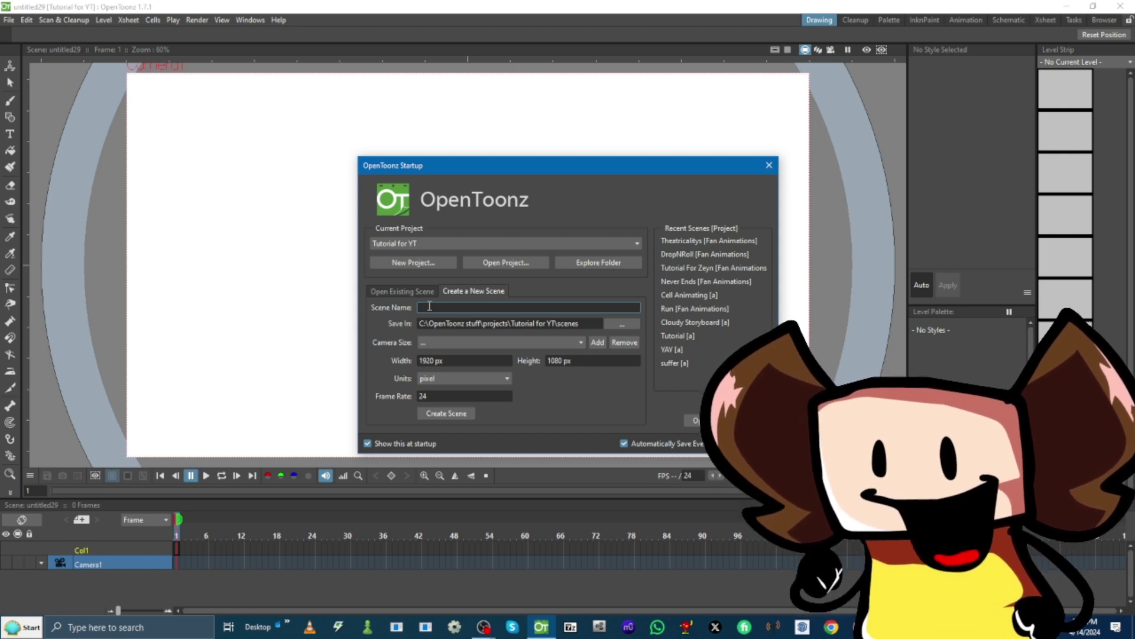
Examine the new scene's width, the camera size presets and the available measurement units.
click(447, 359)
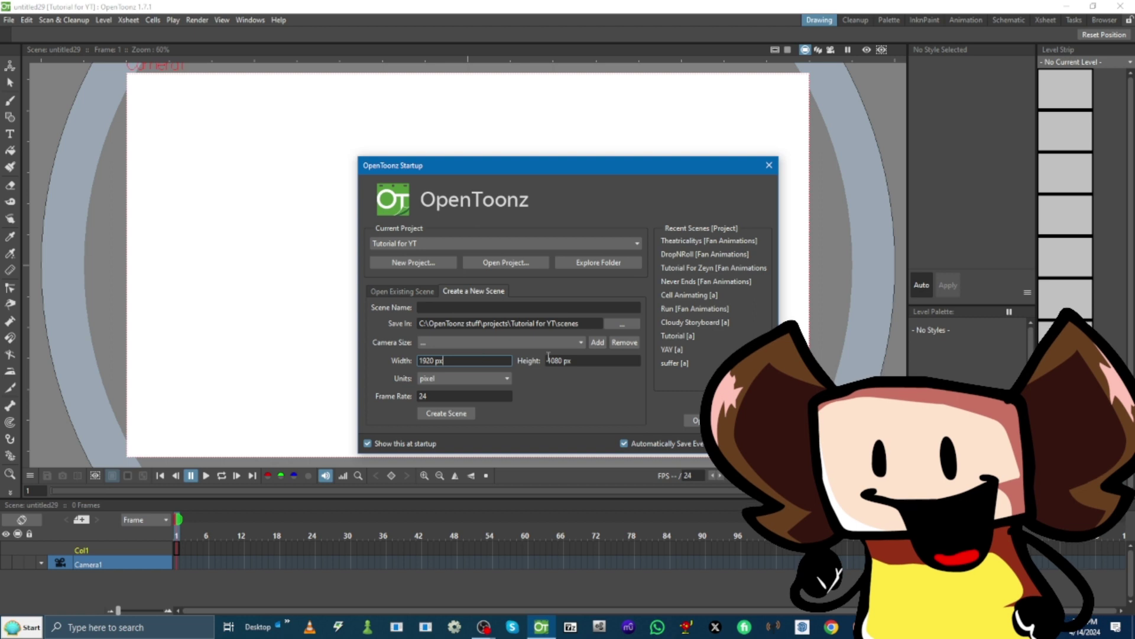
click(563, 343)
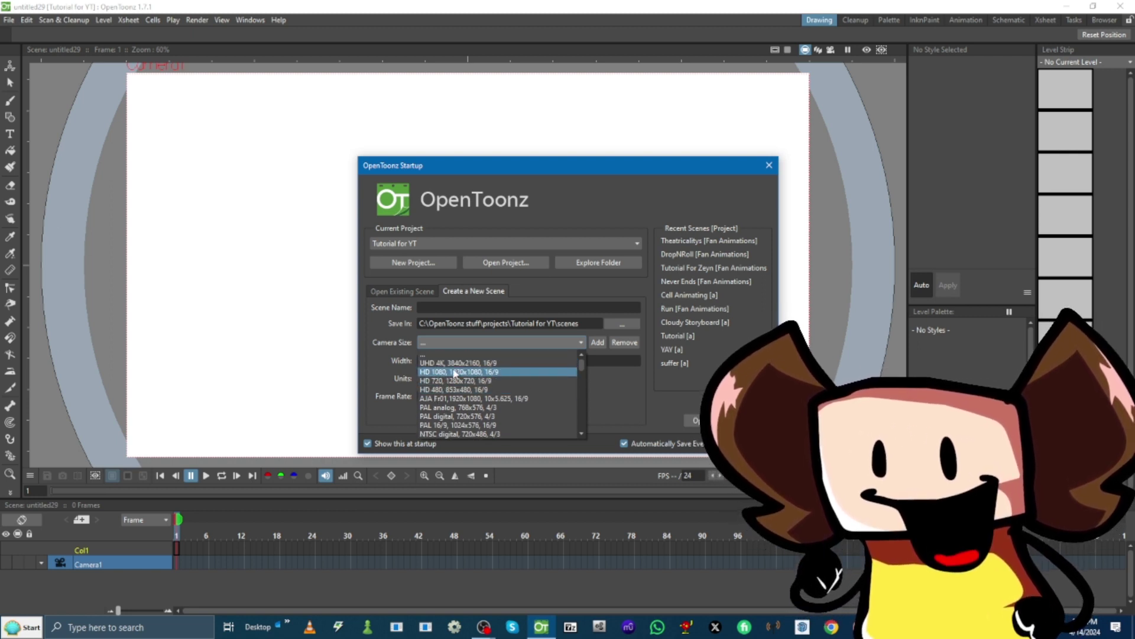
scroll(453, 370, down, 1)
scroll(467, 381, down, 5)
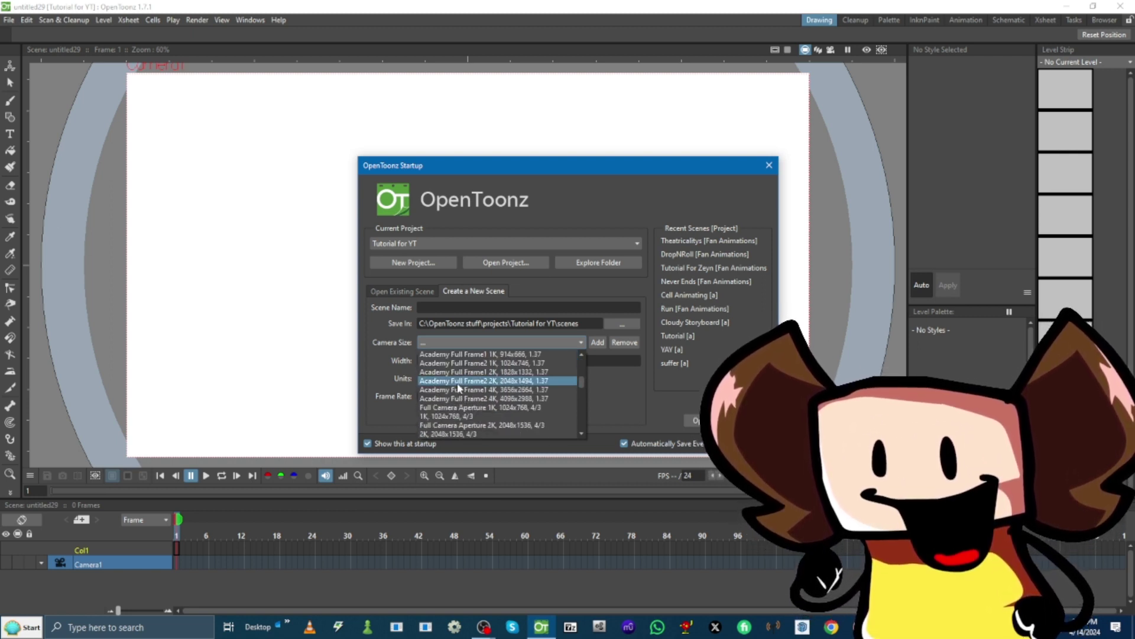
scroll(481, 389, up, 6)
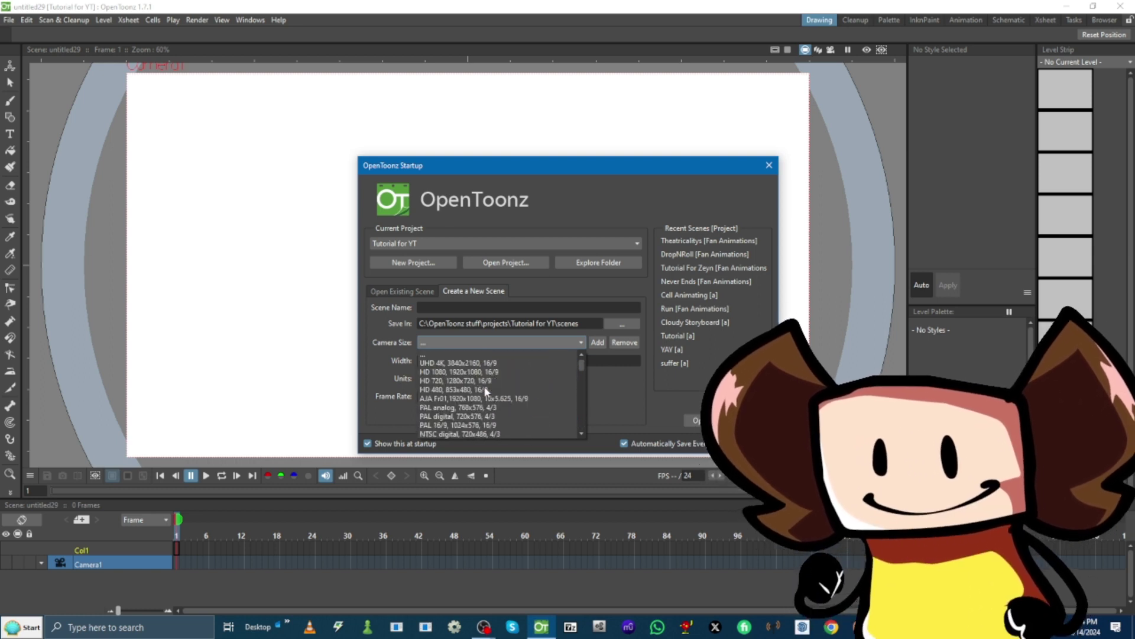
click(656, 443)
click(463, 378)
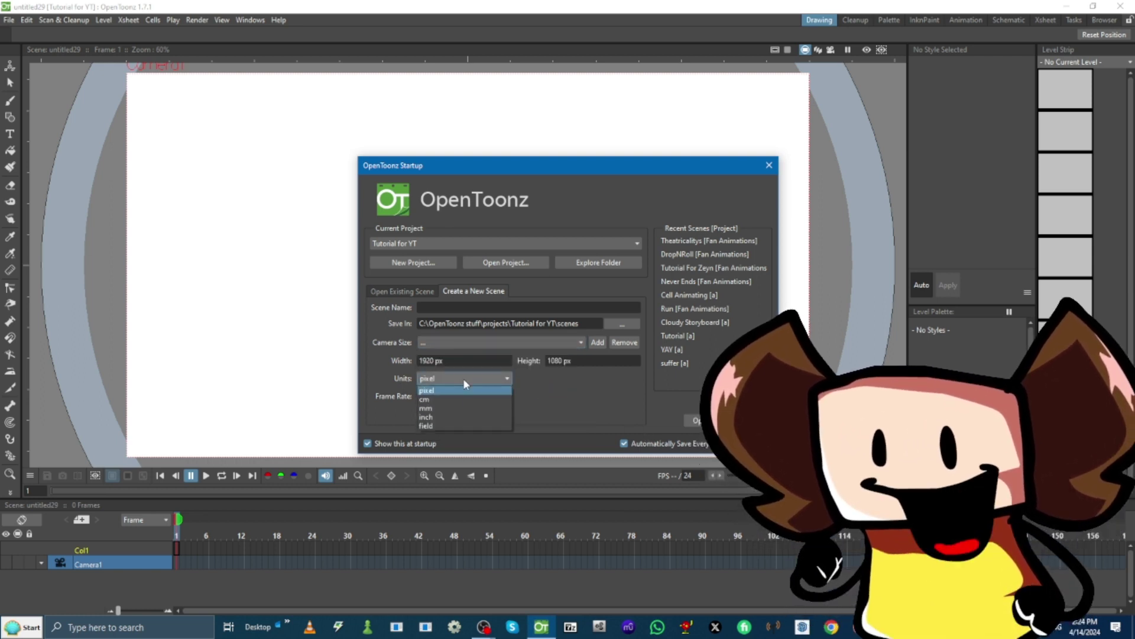
click(456, 388)
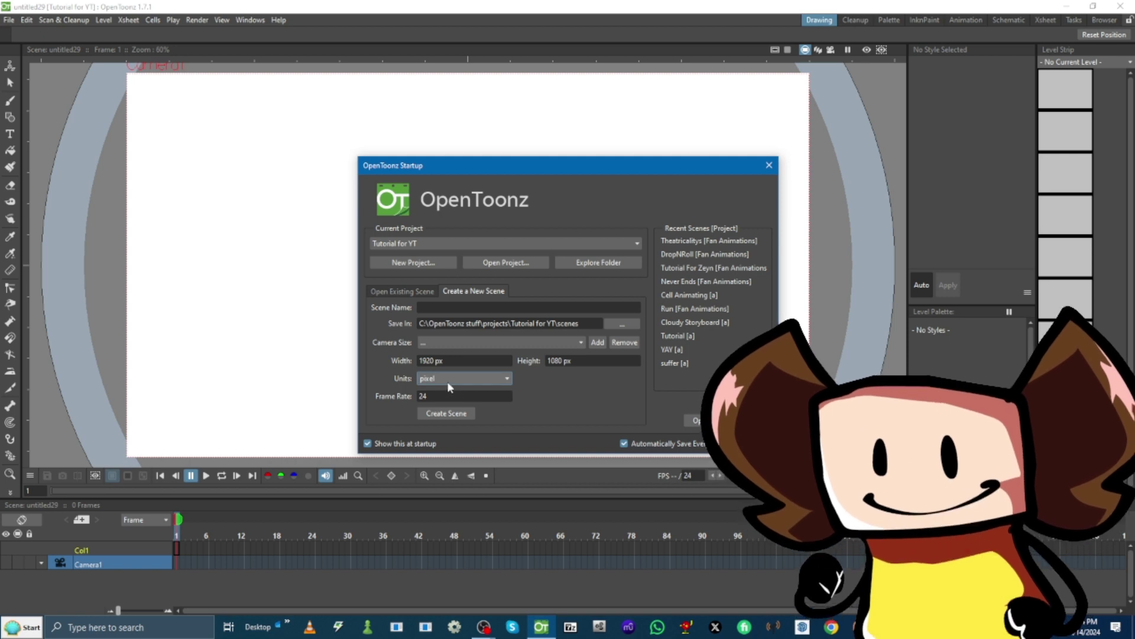
click(449, 378)
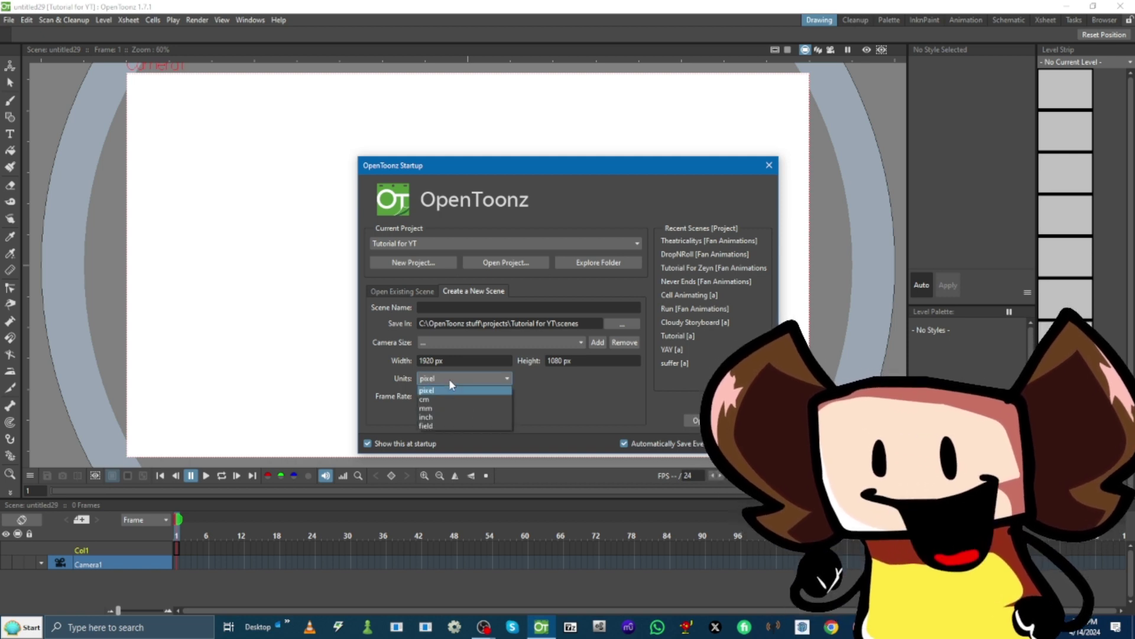
click(518, 393)
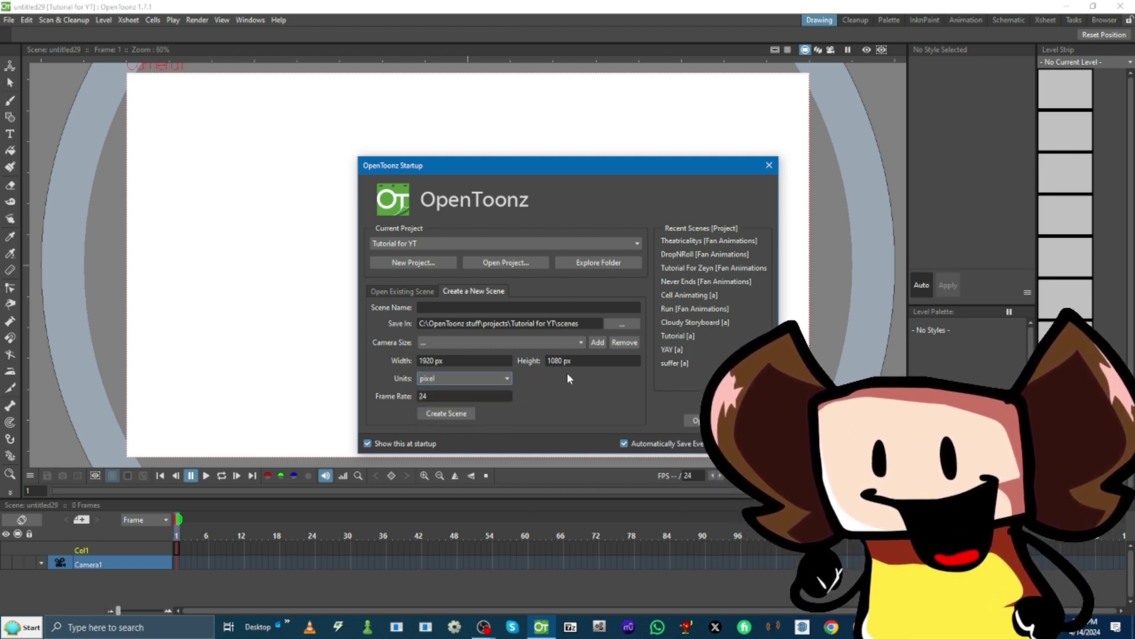
Name the scene "Tut - YT" and create it.
key(Tab)
click(436, 396)
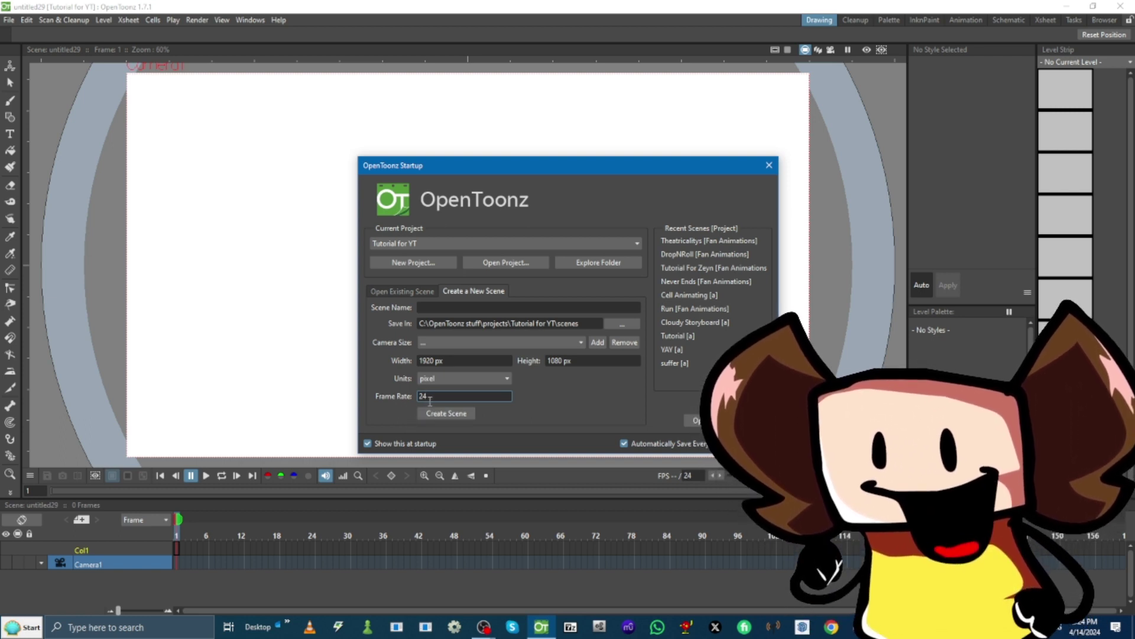
click(434, 305)
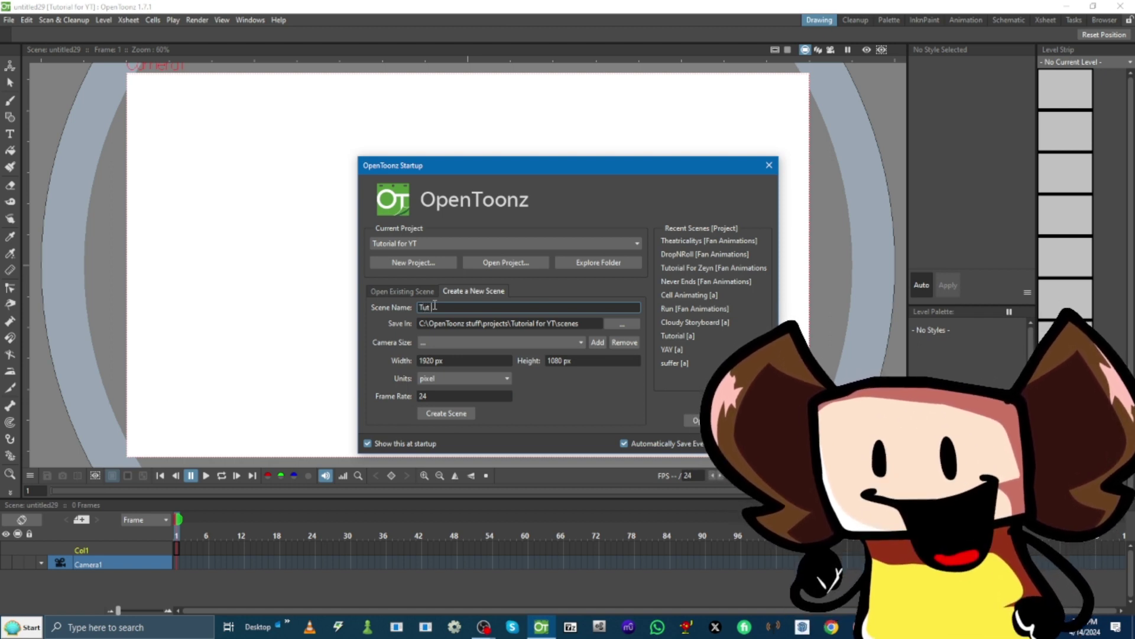
click(429, 412)
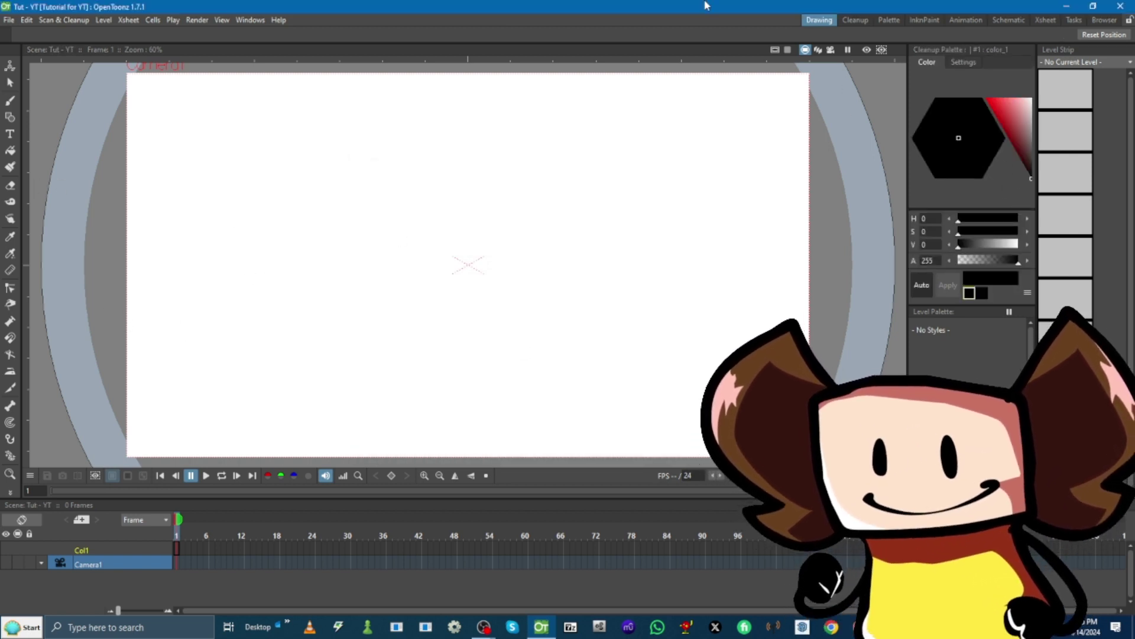
Look through the Cleanup, Palette, InknPaint, Animation, Schematic, Xsheet, Tasks and Browser workspaces and return to the Drawing workspace.
click(868, 20)
click(885, 21)
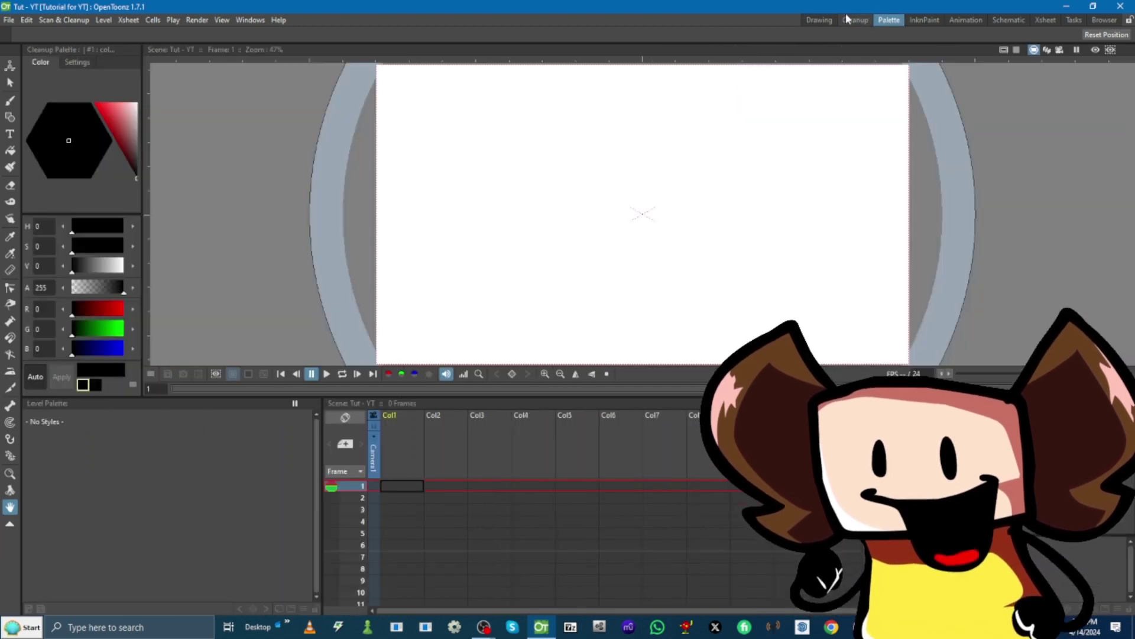
click(855, 20)
click(889, 20)
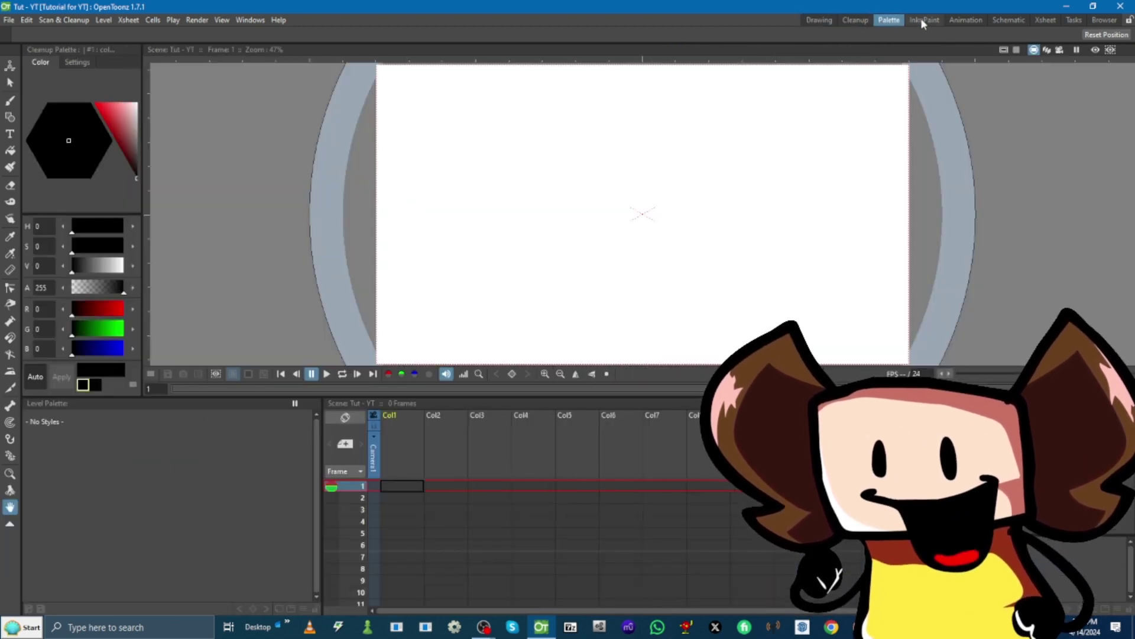
click(923, 19)
click(965, 21)
click(1006, 20)
click(1046, 20)
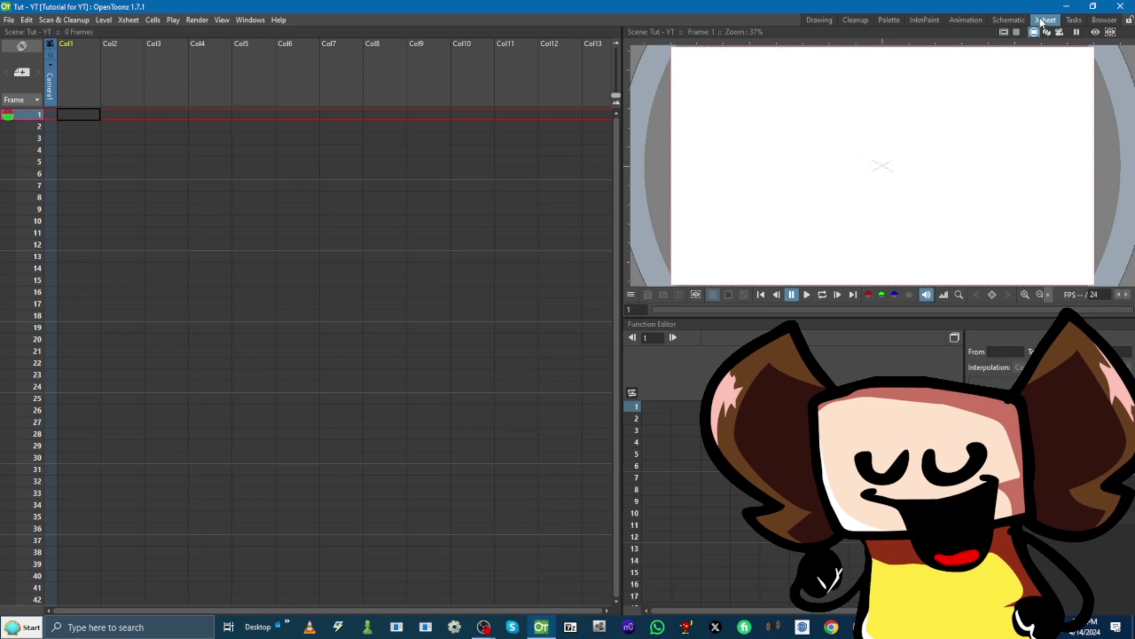
click(1073, 20)
click(1104, 20)
click(833, 21)
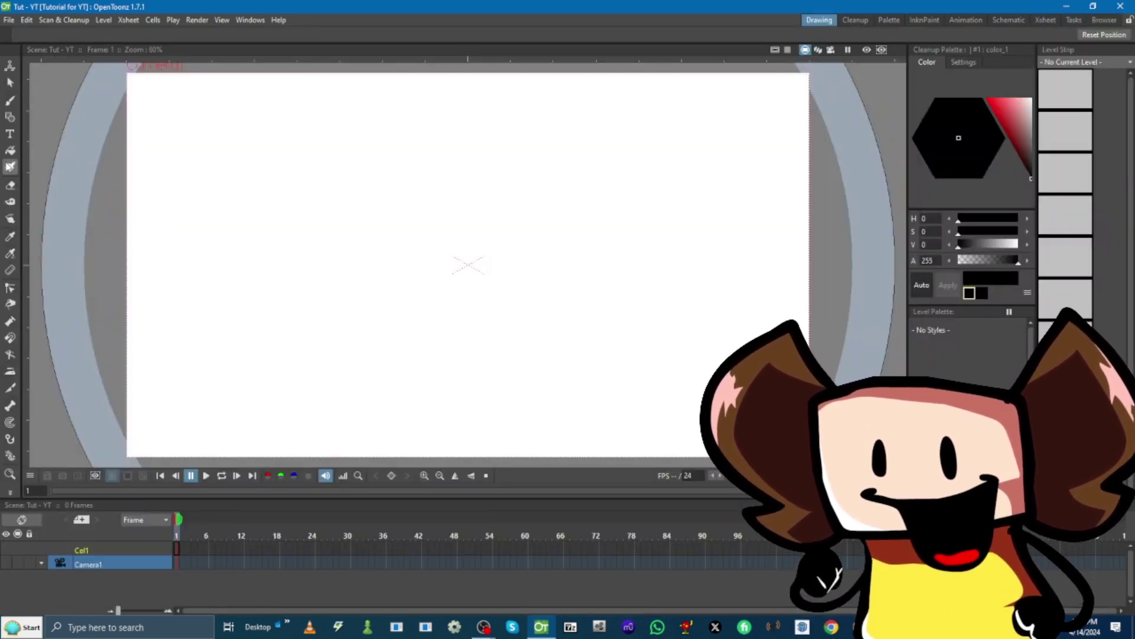
Activate the Brush tool and save the scene.
click(11, 101)
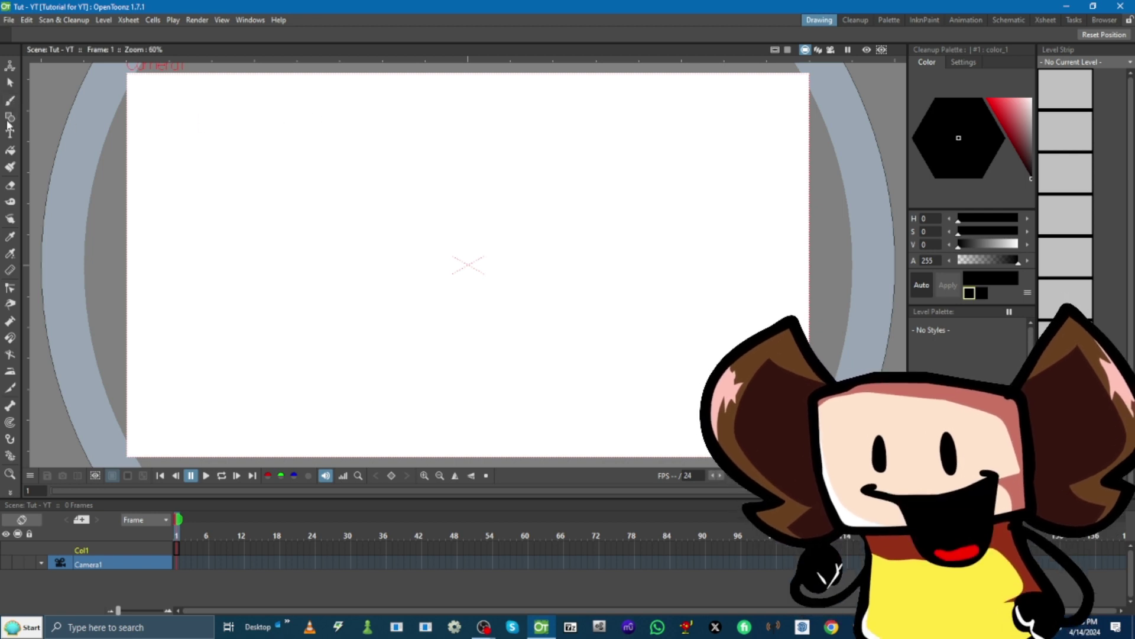
click(10, 102)
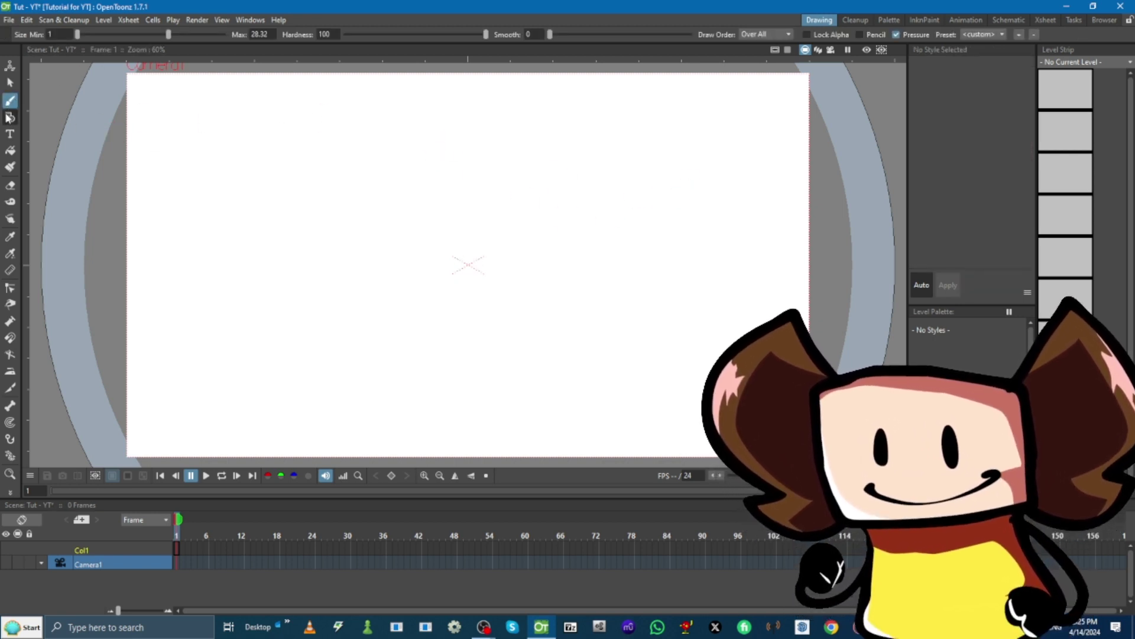
key(ctrl+s)
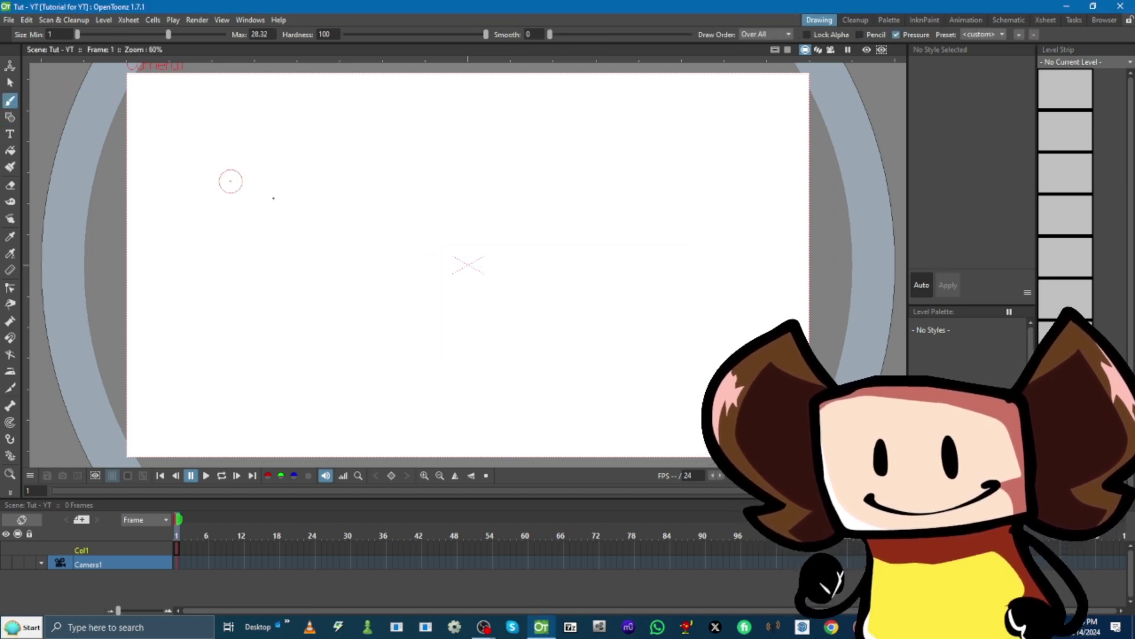
Draw a freehand test oval beside the canvas centre with the brush and undo it.
mouse_move(565, 299)
mouse_down()
mouse_move(641, 168)
mouse_move(523, 287)
mouse_up()
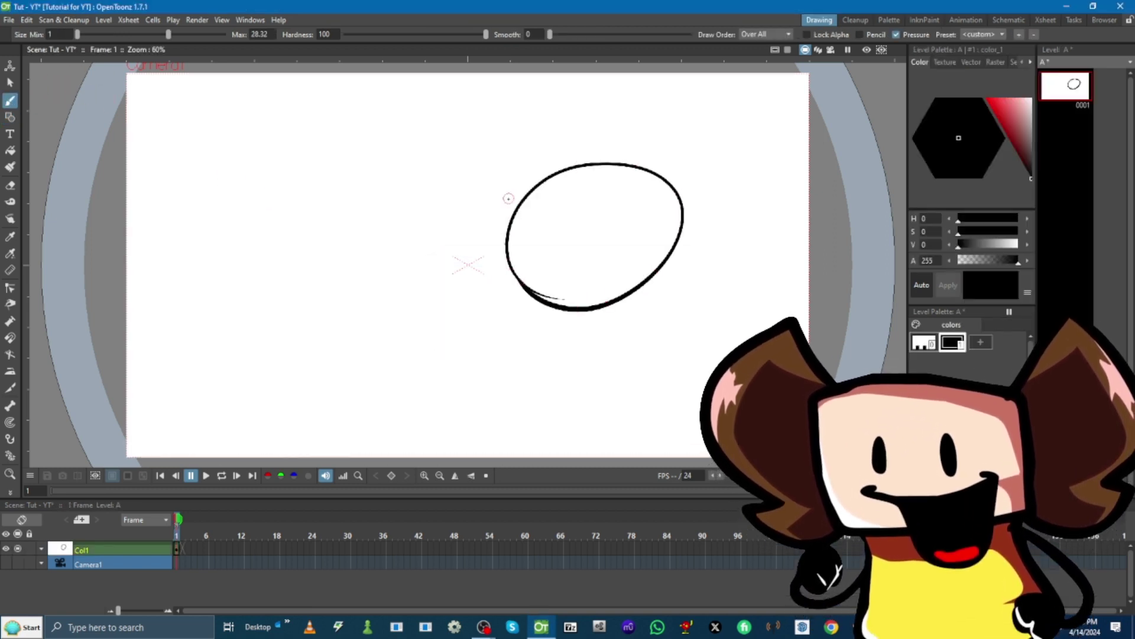
key(ctrl+z)
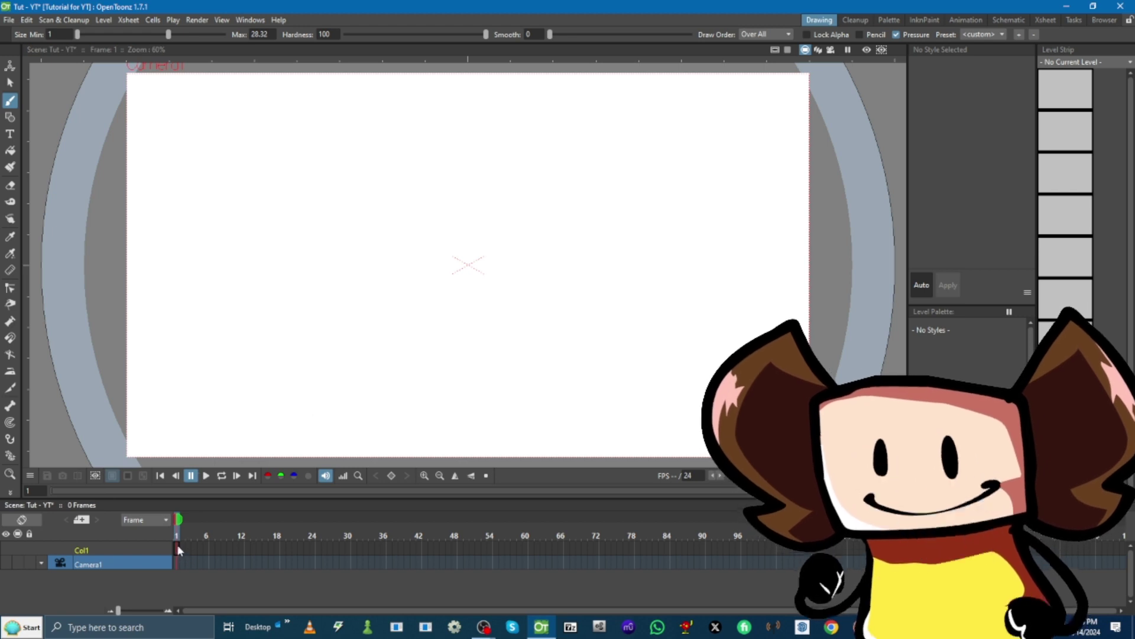
Create a 1920 x 1080 px Toonz Raster level named A at frame 1 of Col1 and extend its exposure to frame 42.
right_click(176, 545)
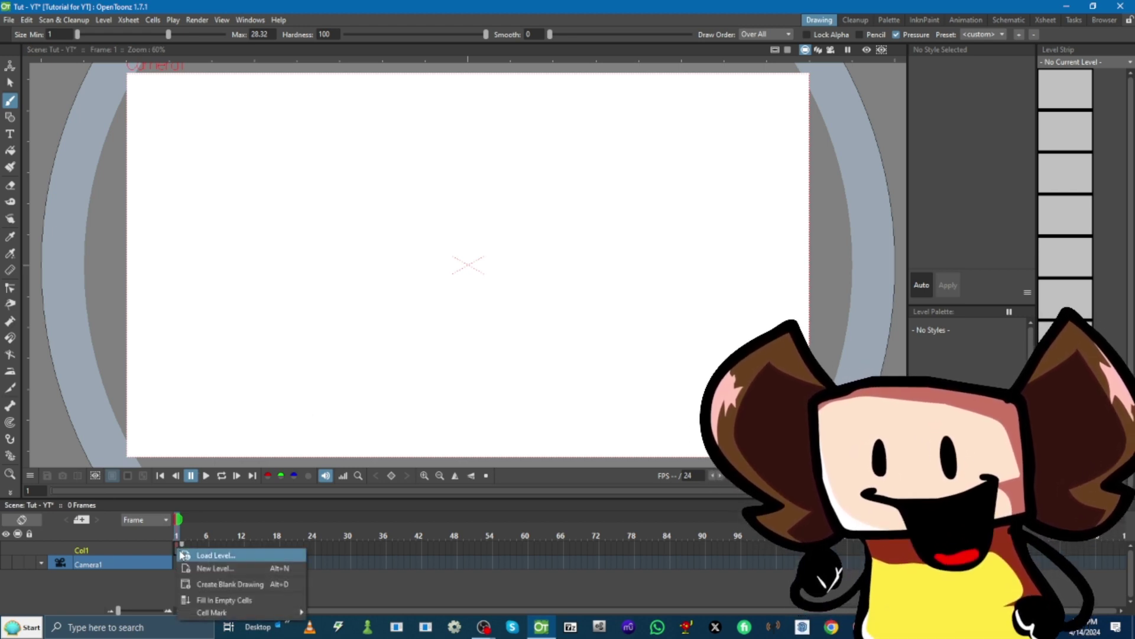
click(200, 566)
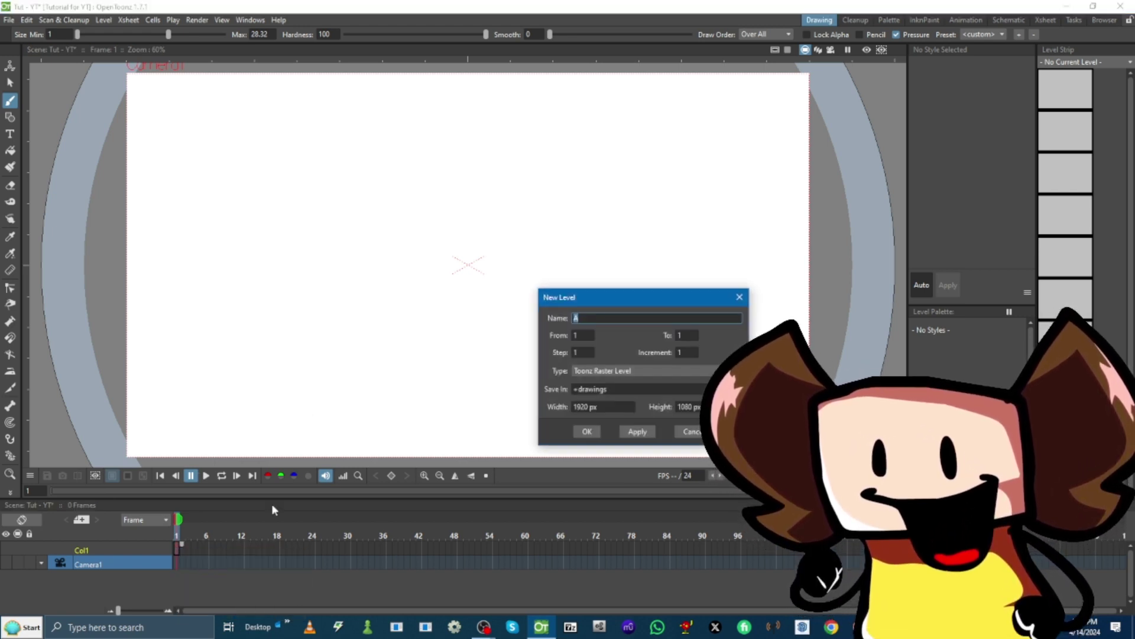
click(639, 433)
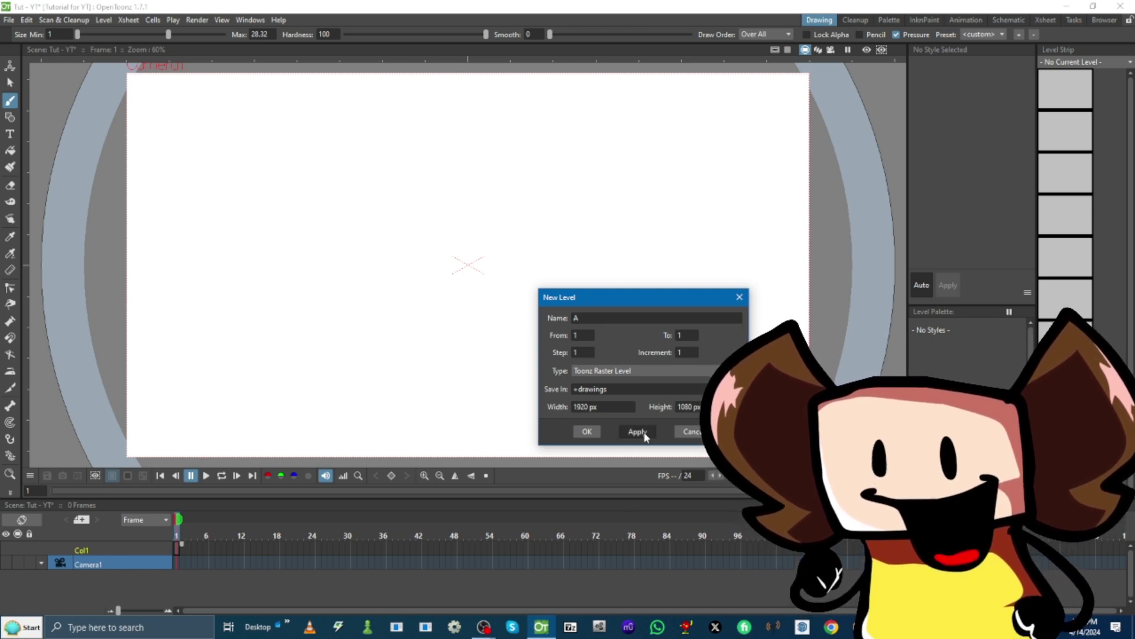
click(691, 431)
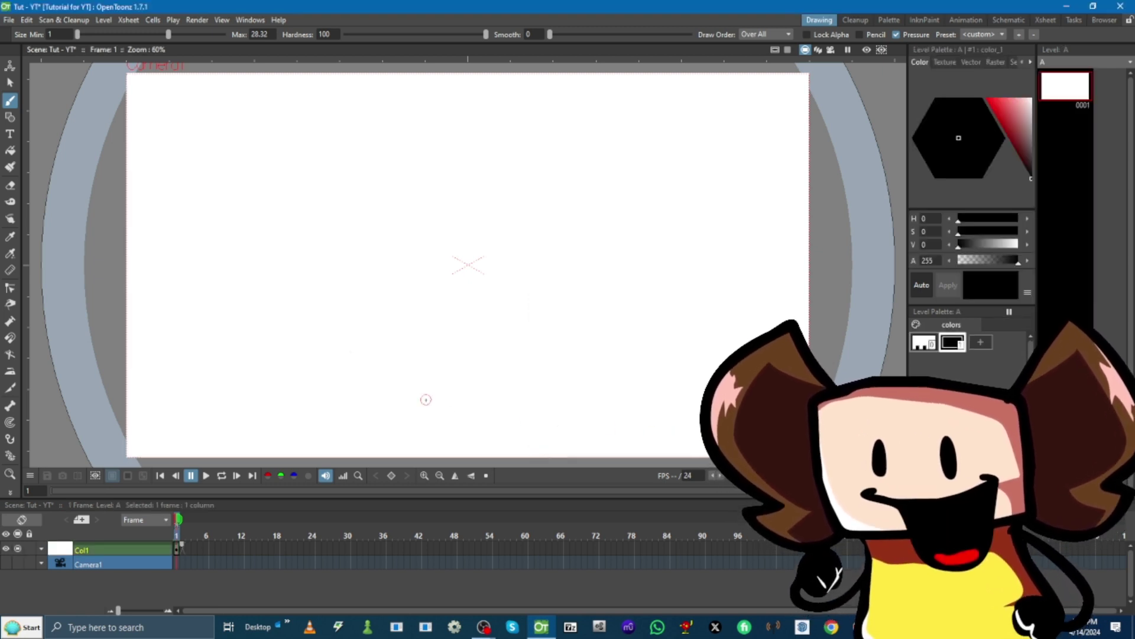
drag(182, 544, 424, 547)
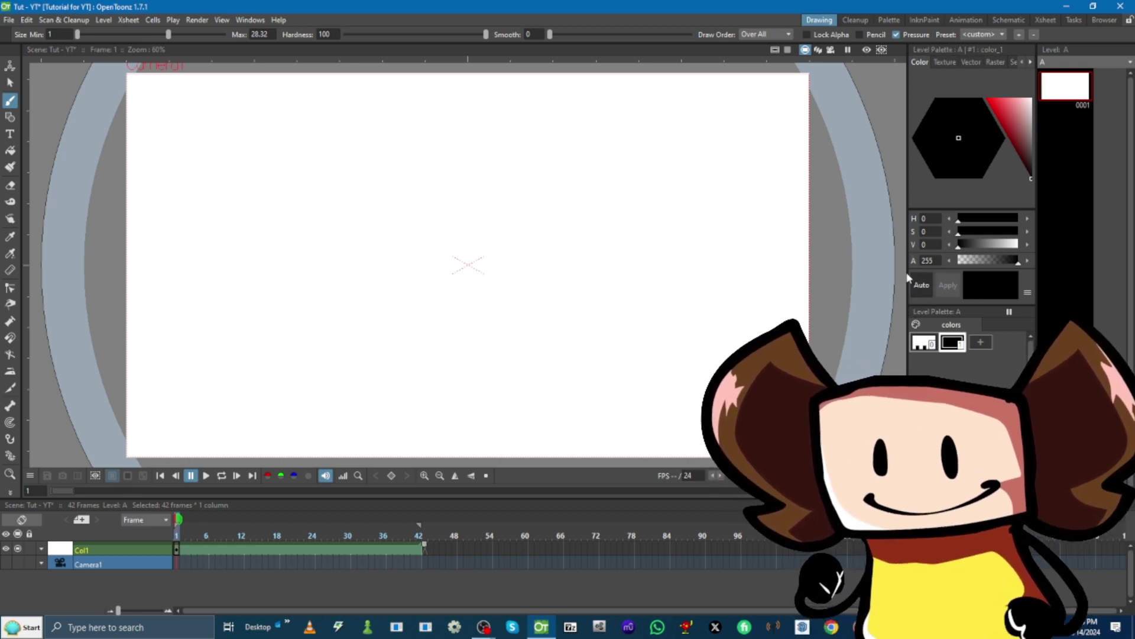
Widen the style editor and browse its raster and vector brush styles.
drag(907, 278, 831, 273)
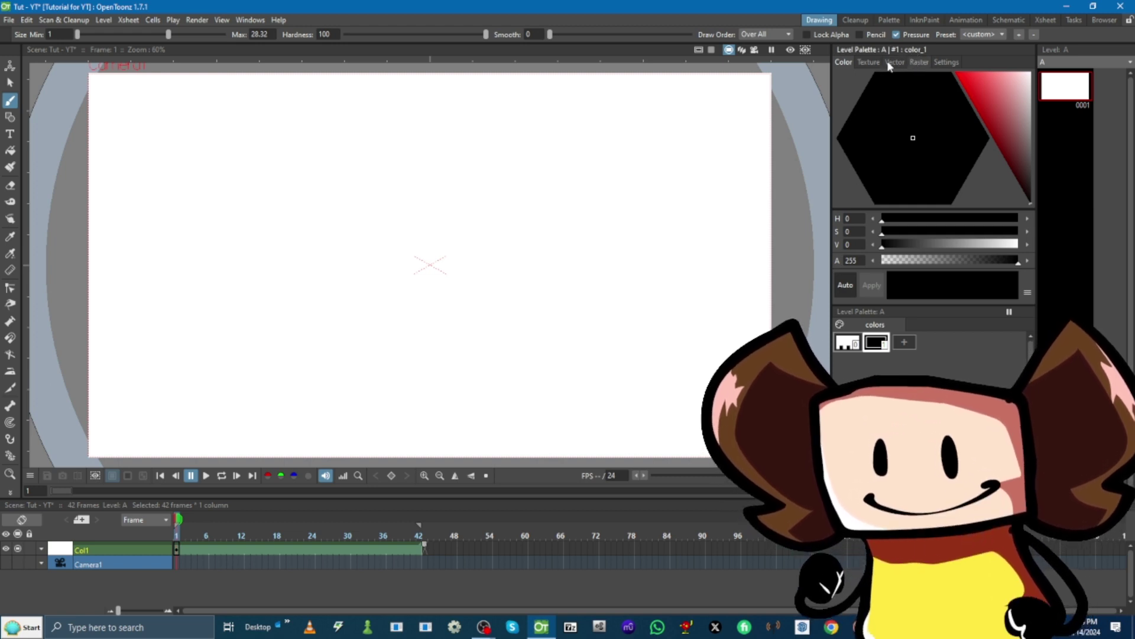
click(918, 62)
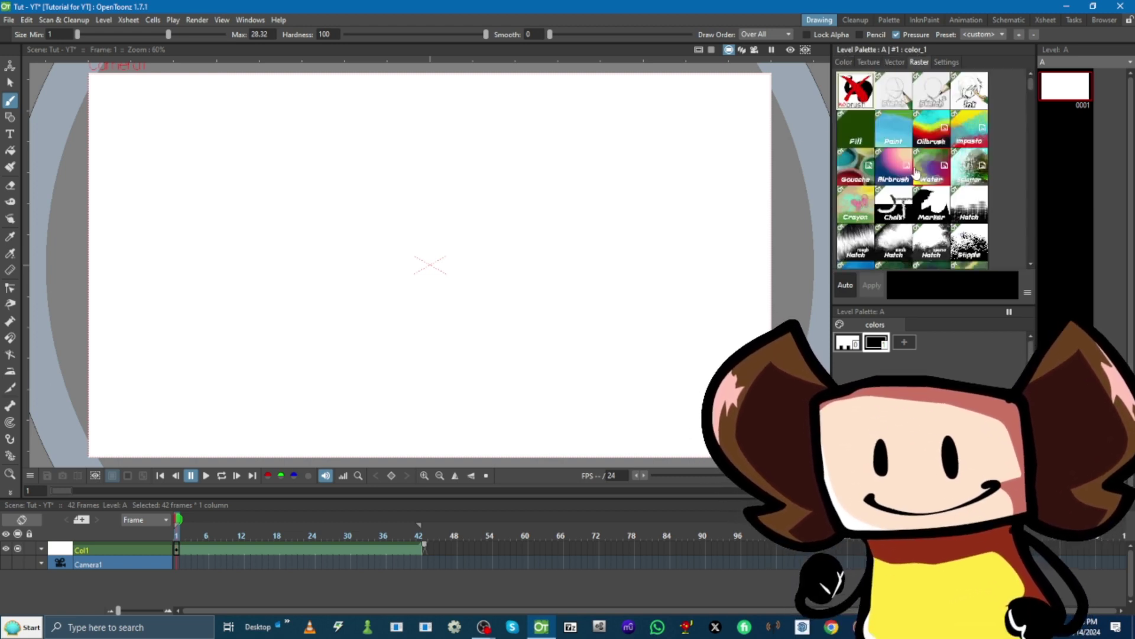
scroll(924, 168, down, 8)
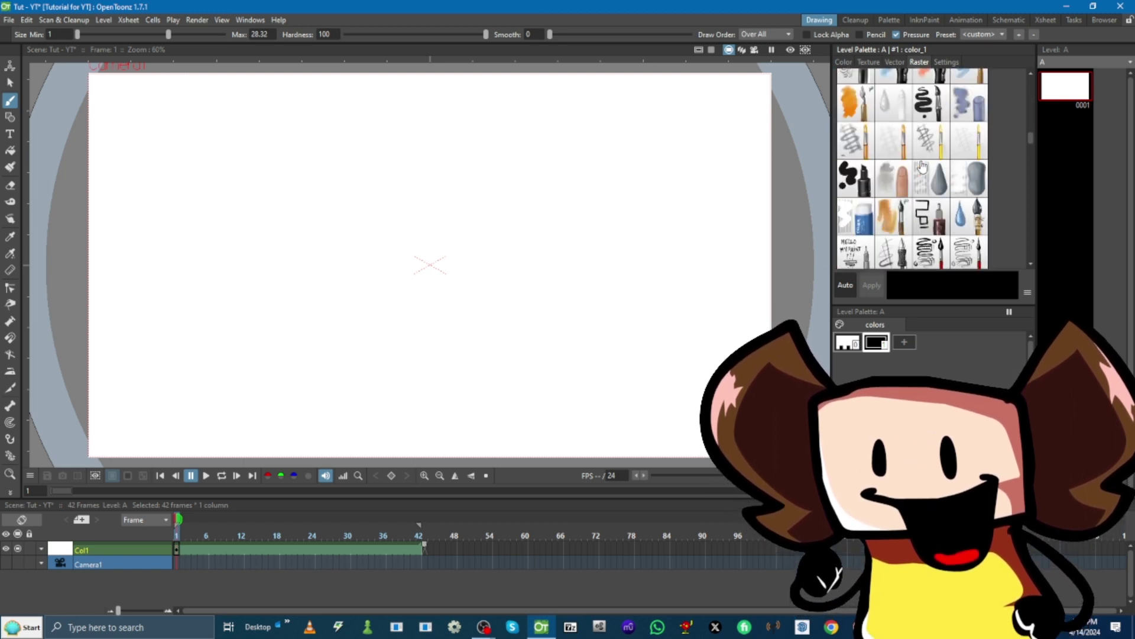
click(895, 62)
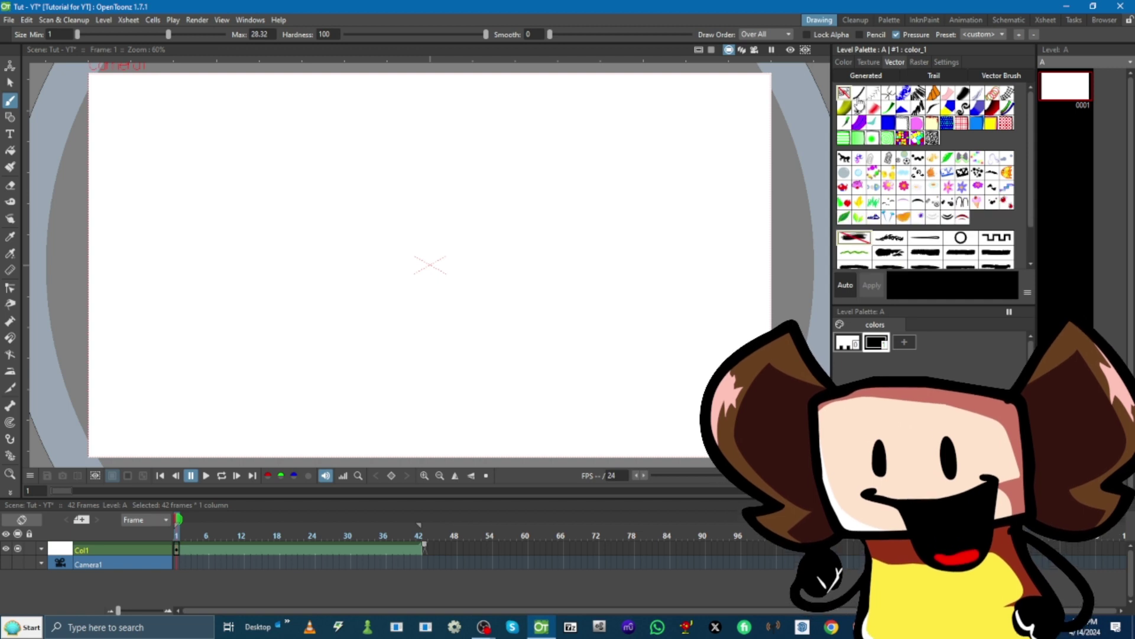
click(920, 62)
scroll(937, 166, down, 3)
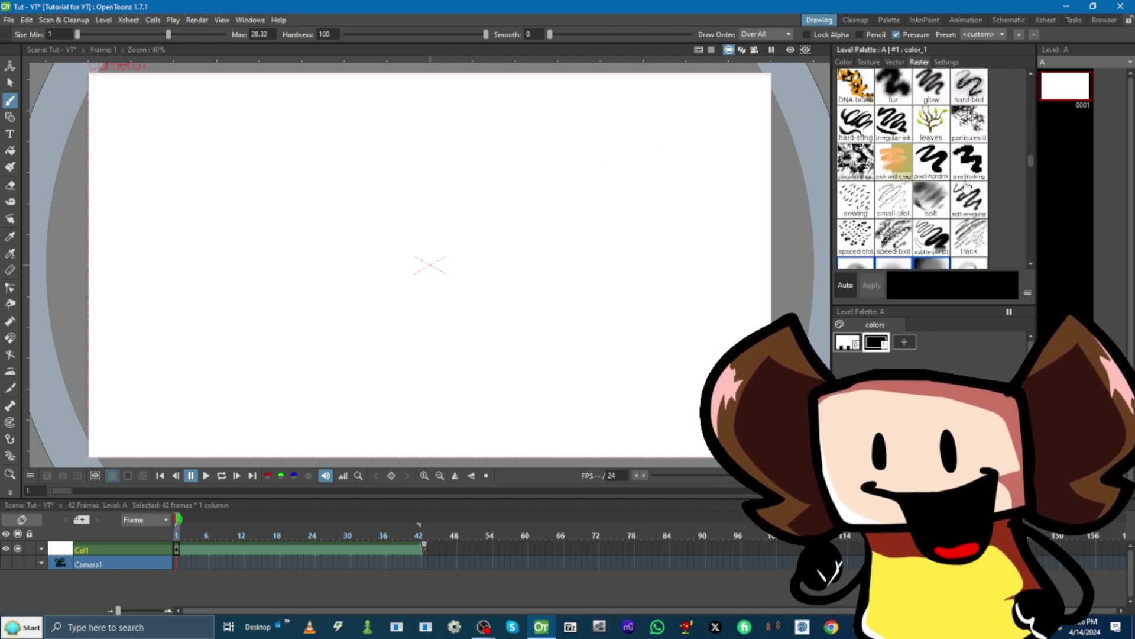
scroll(942, 171, down, 20)
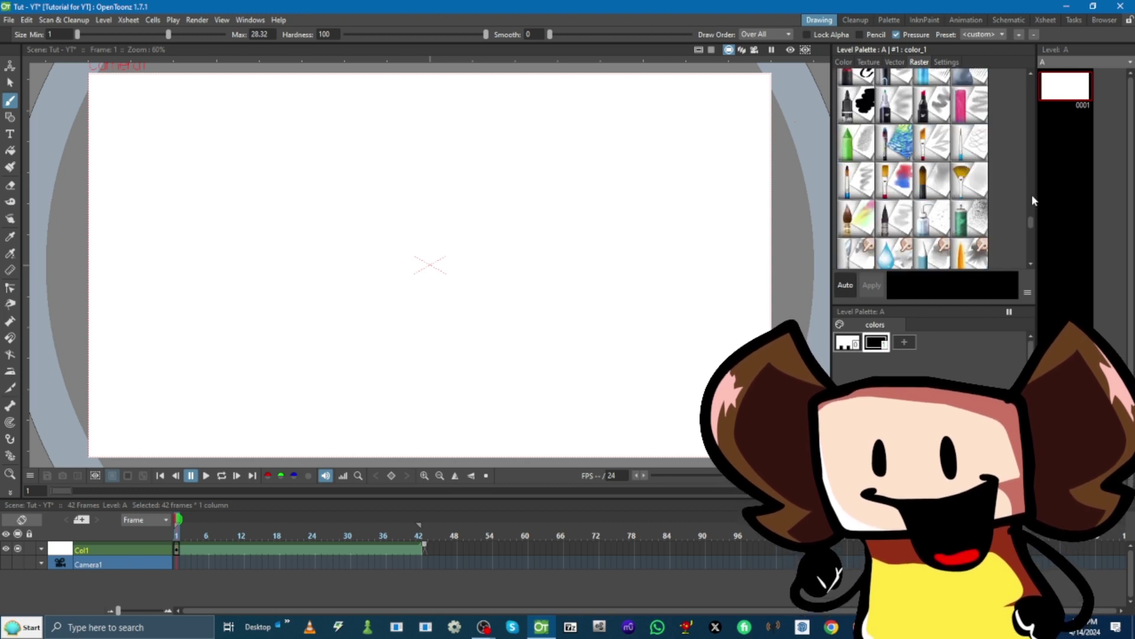
drag(1032, 223, 1035, 18)
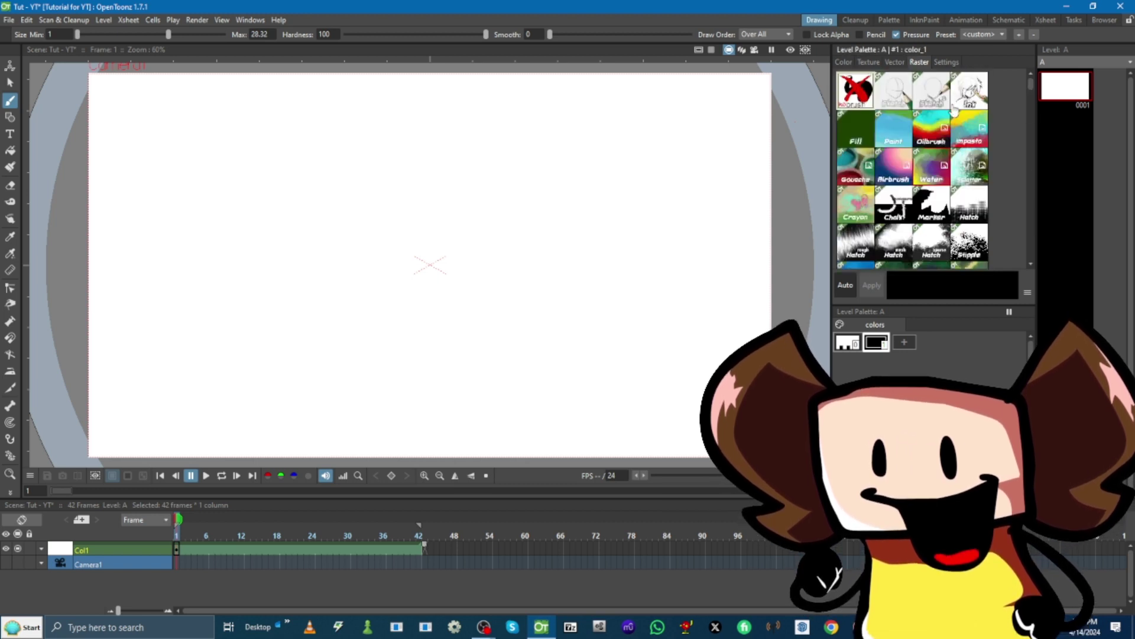
scroll(971, 114, down, 8)
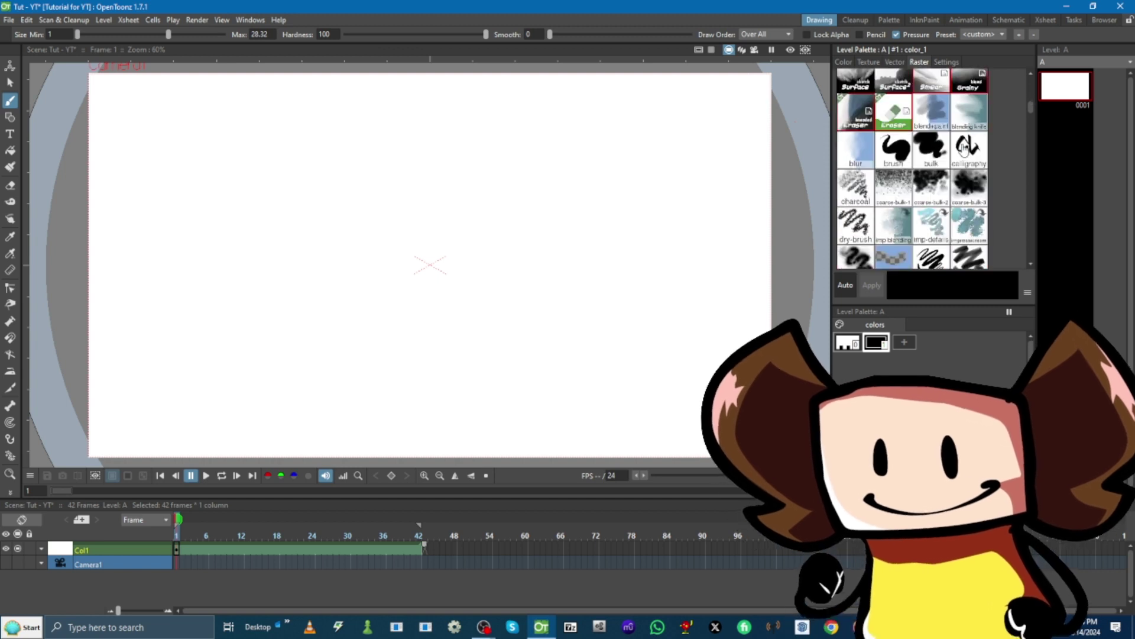
scroll(963, 151, down, 10)
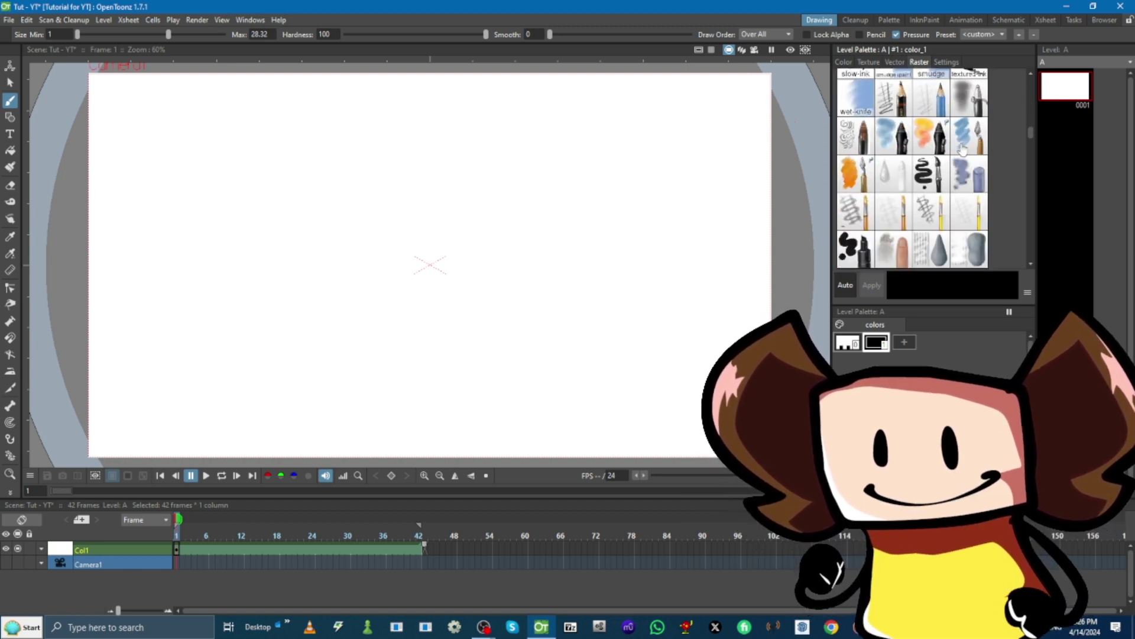
scroll(963, 150, down, 8)
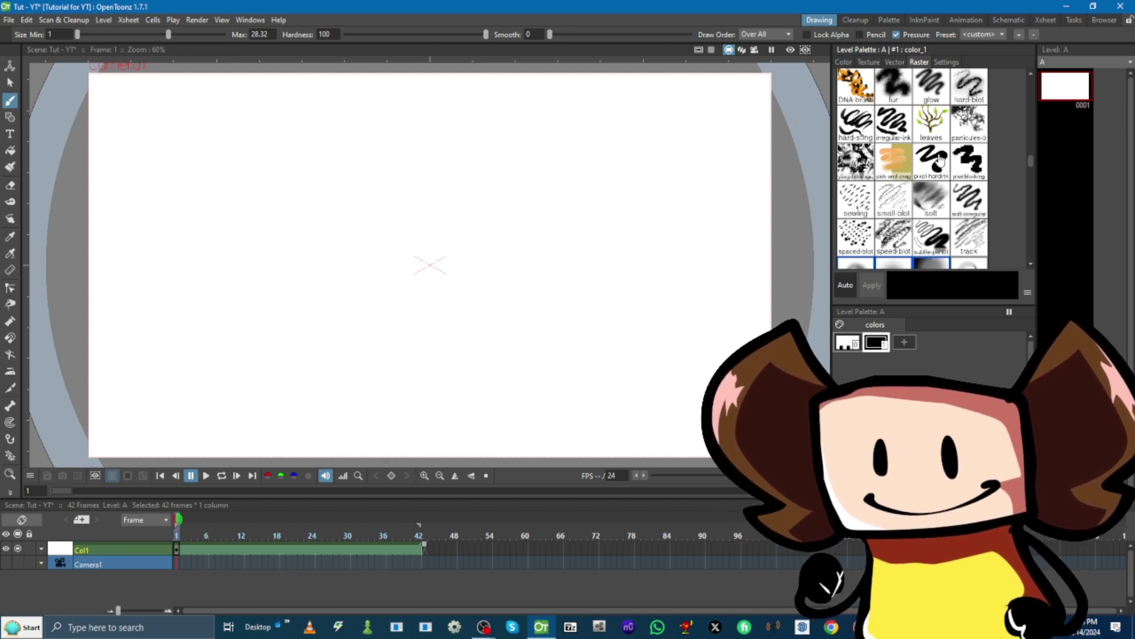
scroll(941, 159, down, 4)
scroll(943, 156, up, 3)
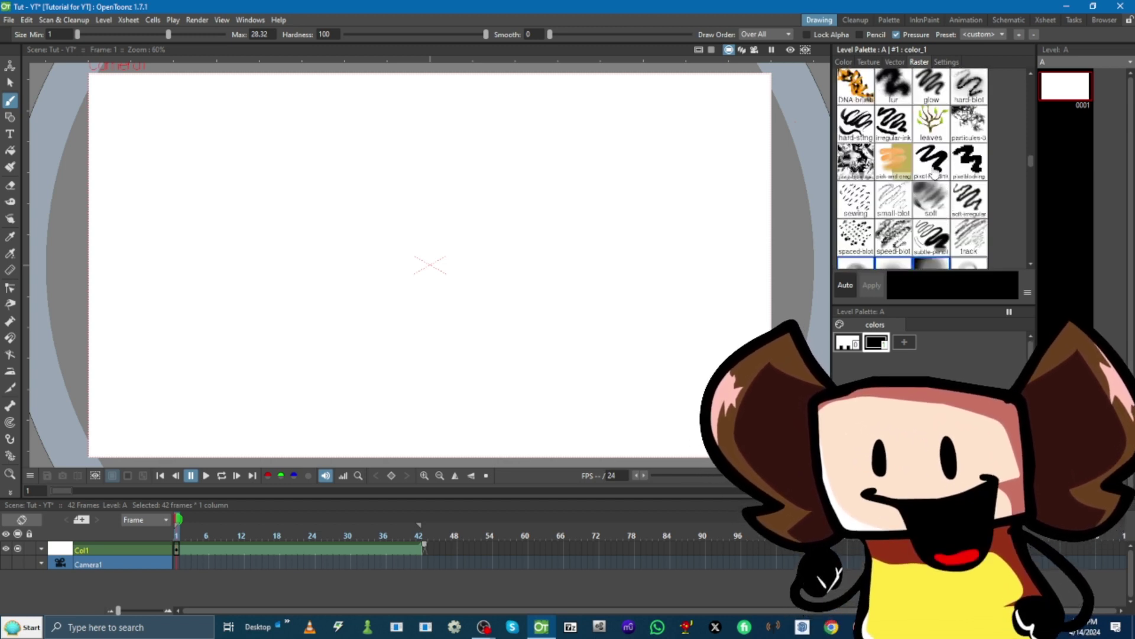
Save the scene and choose the pixel hardink raster brush style.
key(ctrl+s)
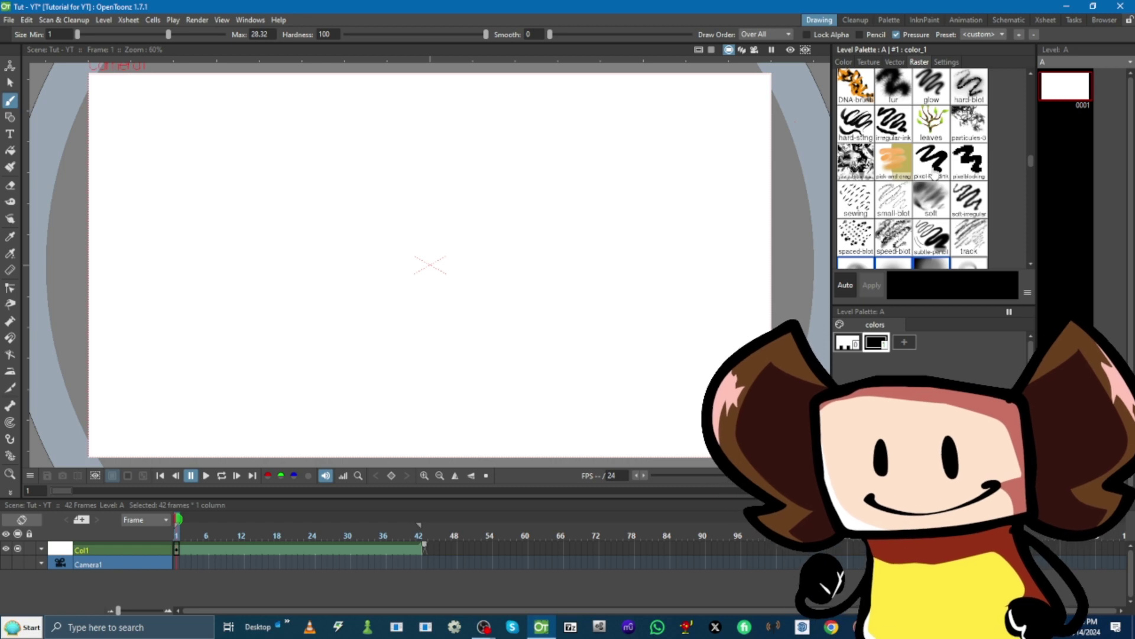
click(931, 171)
Draw the character's face, hair and trailing leaf-shaped tip in black outline near the canvas centre at frame 1.
scroll(591, 256, down, 3)
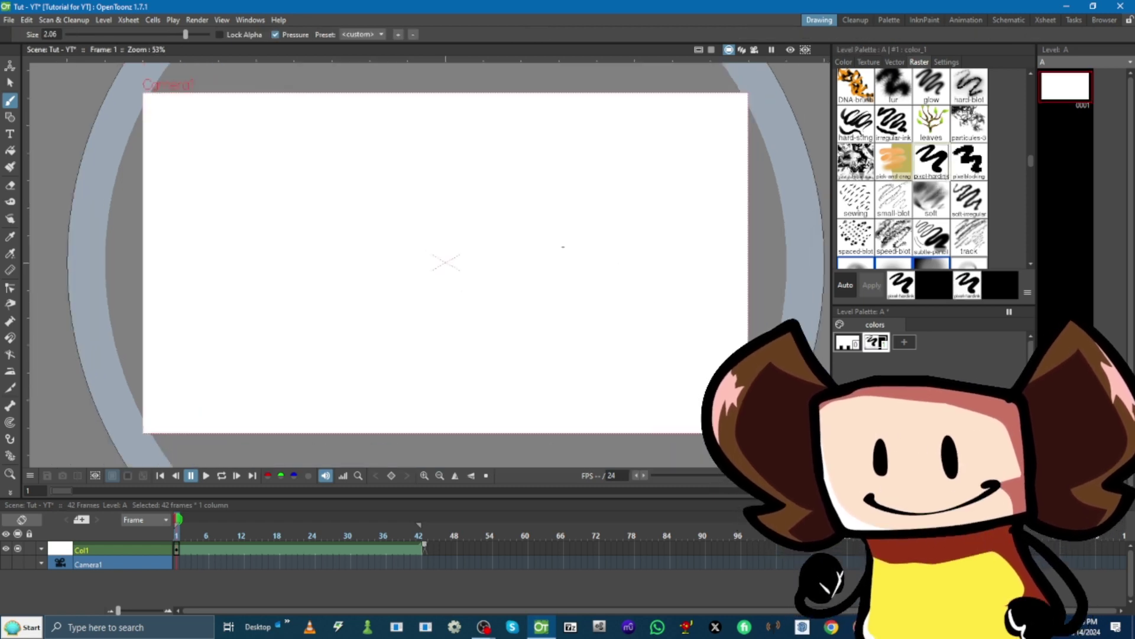
scroll(417, 250, up, 4)
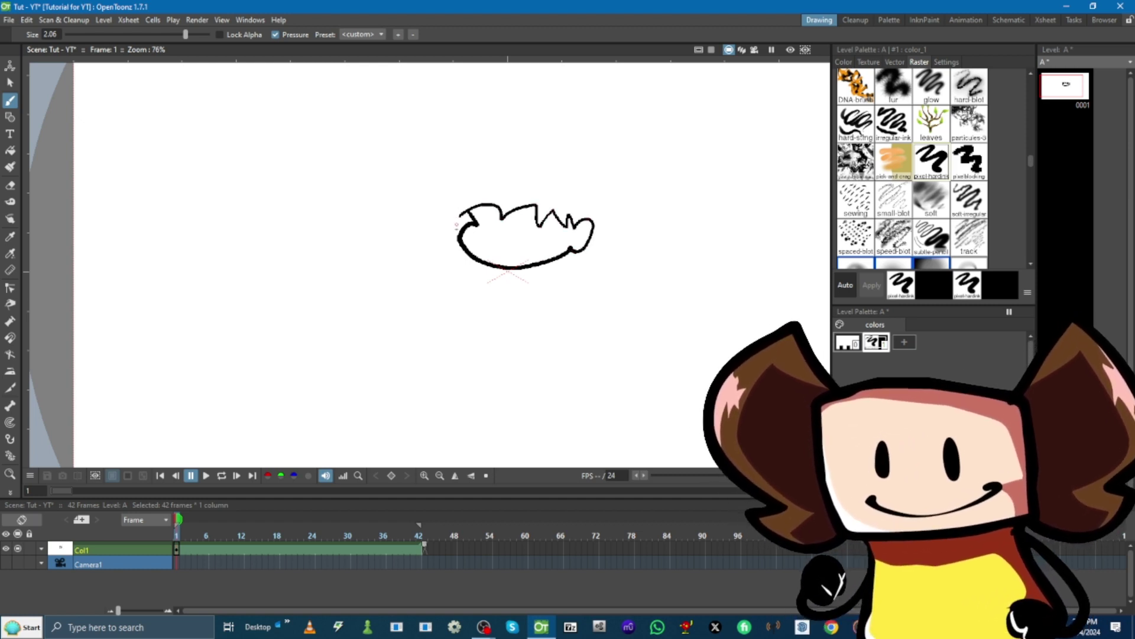
drag(454, 259, 584, 135)
drag(445, 113, 610, 233)
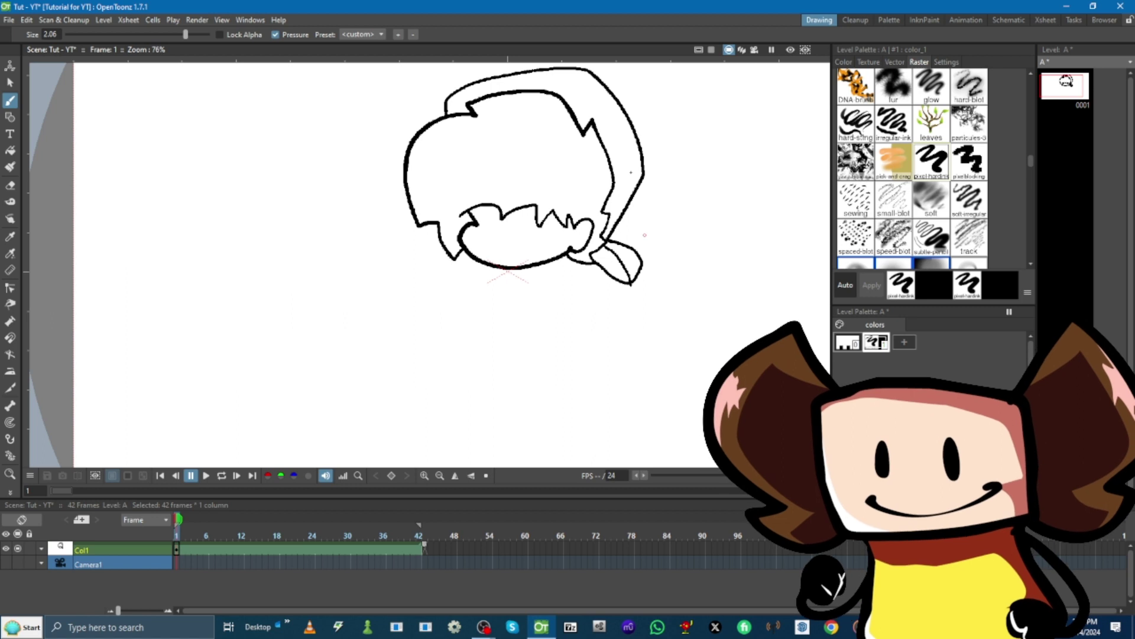
Add two arched eyebrows, narrow eyes, a curved smile and small cheek marks to the character's face.
scroll(607, 201, up, 3)
mouse_move(292, 259)
mouse_down()
mouse_move(337, 266)
mouse_move(387, 342)
mouse_move(456, 286)
mouse_move(537, 251)
mouse_up()
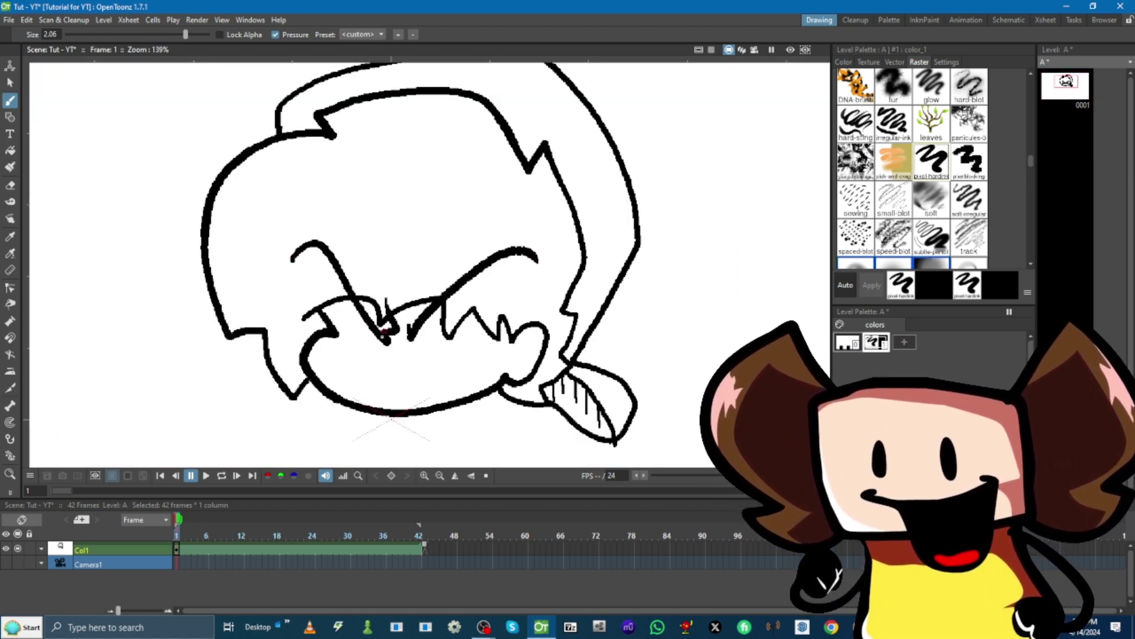
drag(386, 339, 384, 359)
drag(432, 319, 435, 370)
mouse_move(436, 348)
mouse_down()
mouse_move(441, 304)
mouse_move(429, 325)
mouse_up()
drag(373, 375, 476, 358)
drag(457, 387, 462, 384)
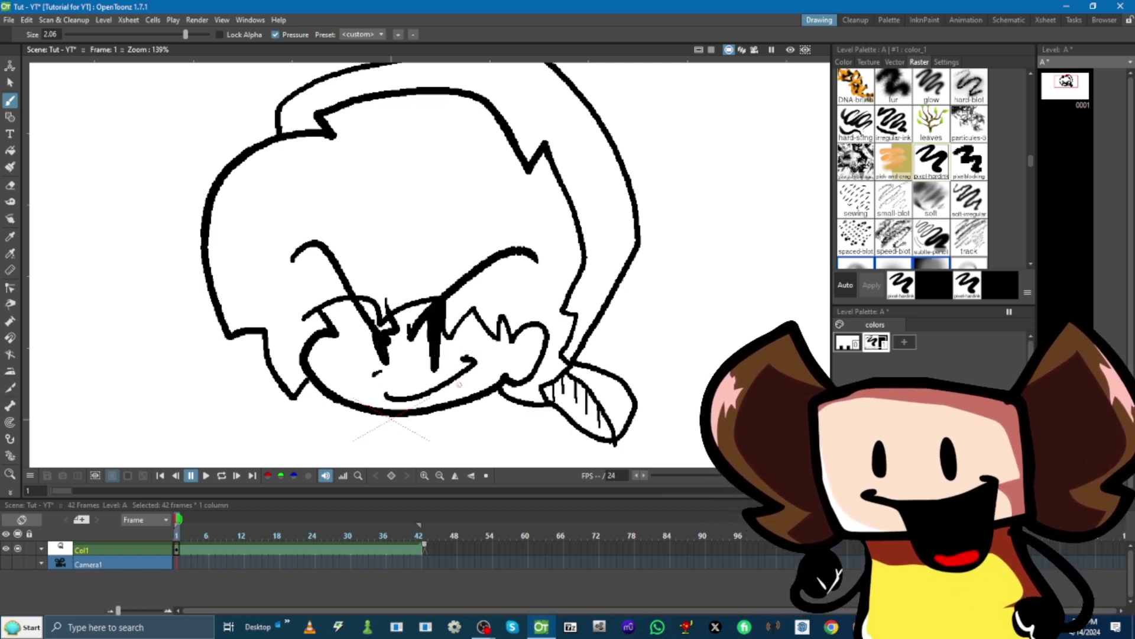
Shorten the exposure of the first drawing in Col1 so that it covers only frames 1 and 2.
scroll(494, 352, down, 5)
scroll(497, 381, up, 6)
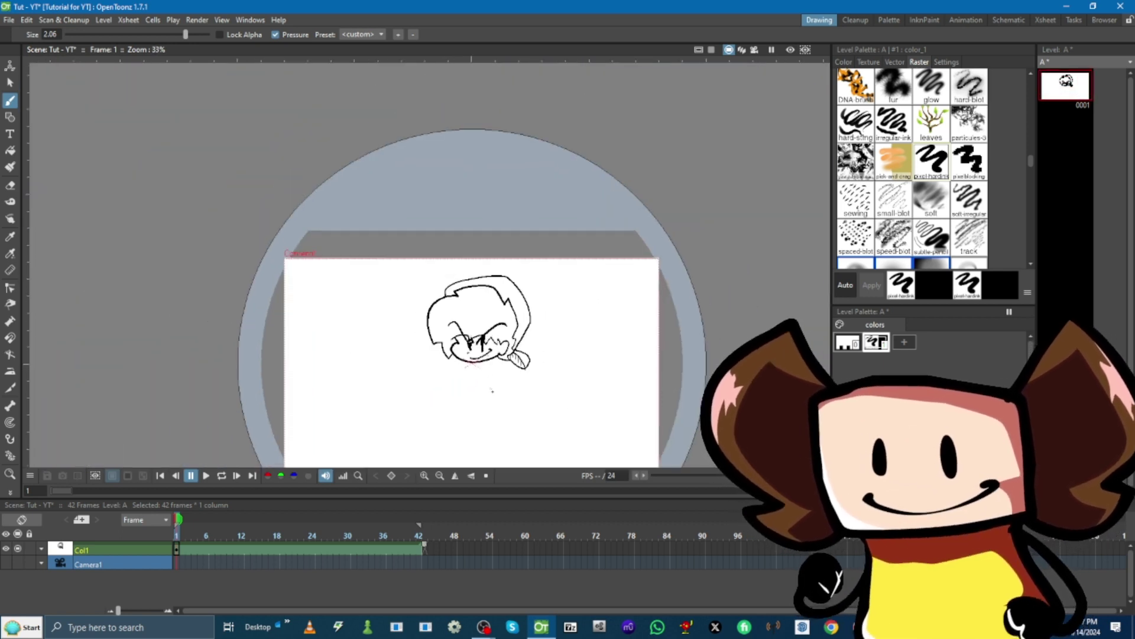
scroll(498, 380, down, 5)
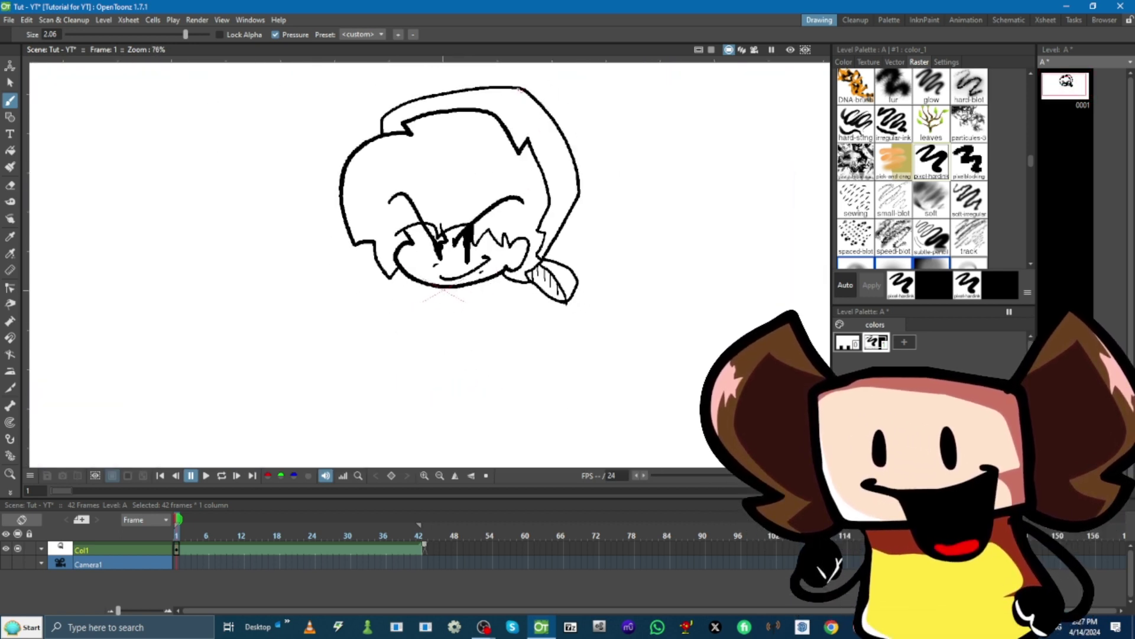
drag(424, 543, 368, 534)
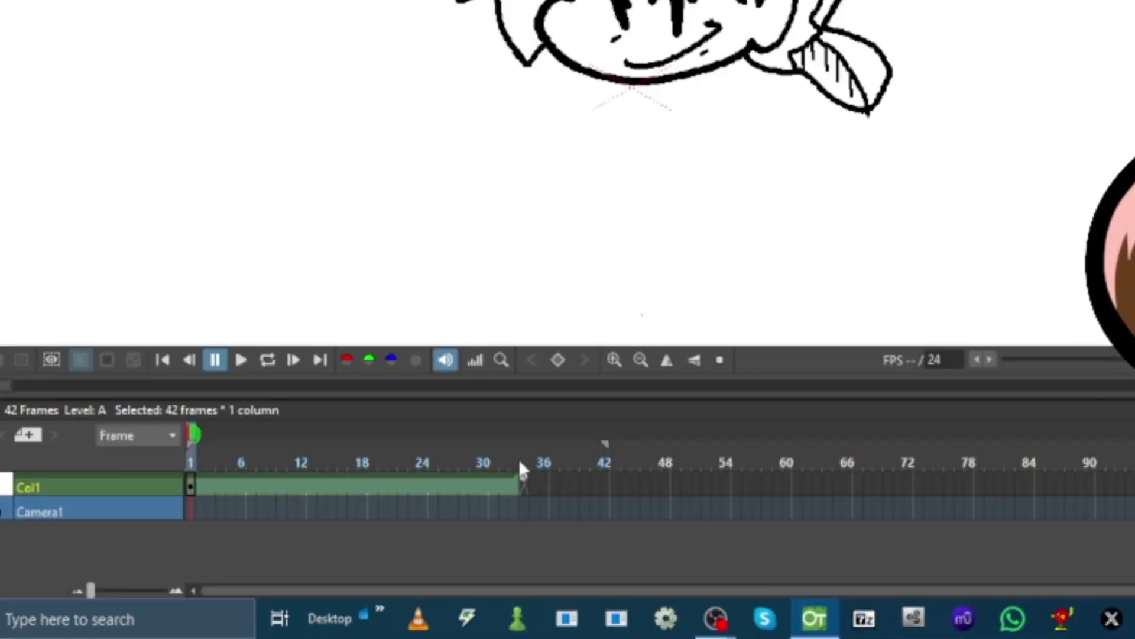
drag(678, 502, 212, 500)
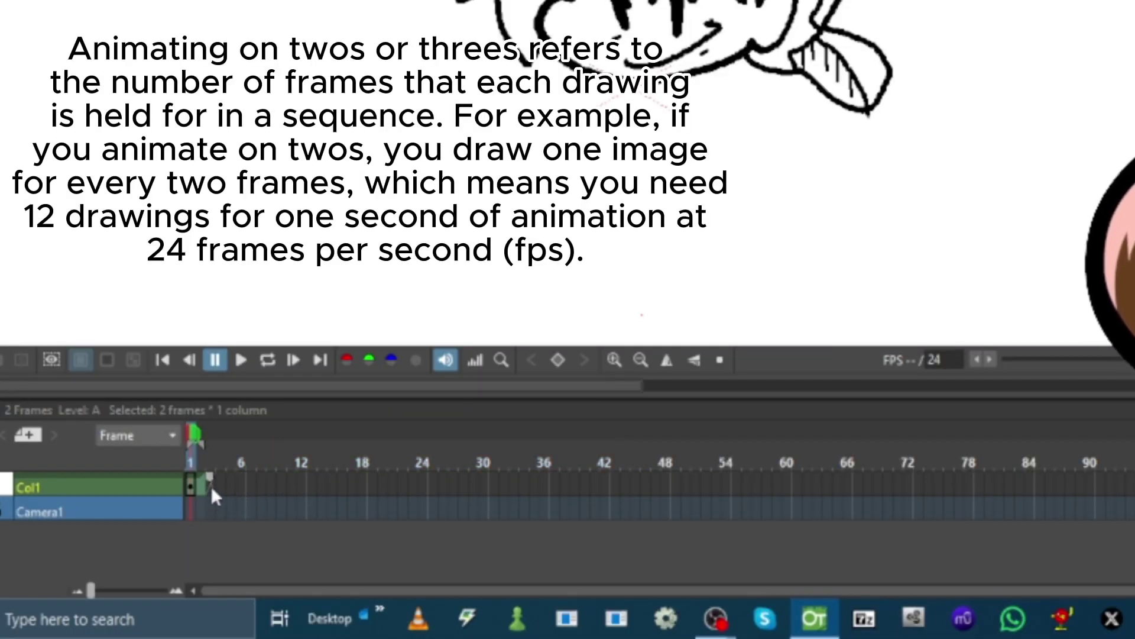
Select frame 3 of Col1 and turn on the relative onion skin at frame 1 to show the first drawing.
click(212, 485)
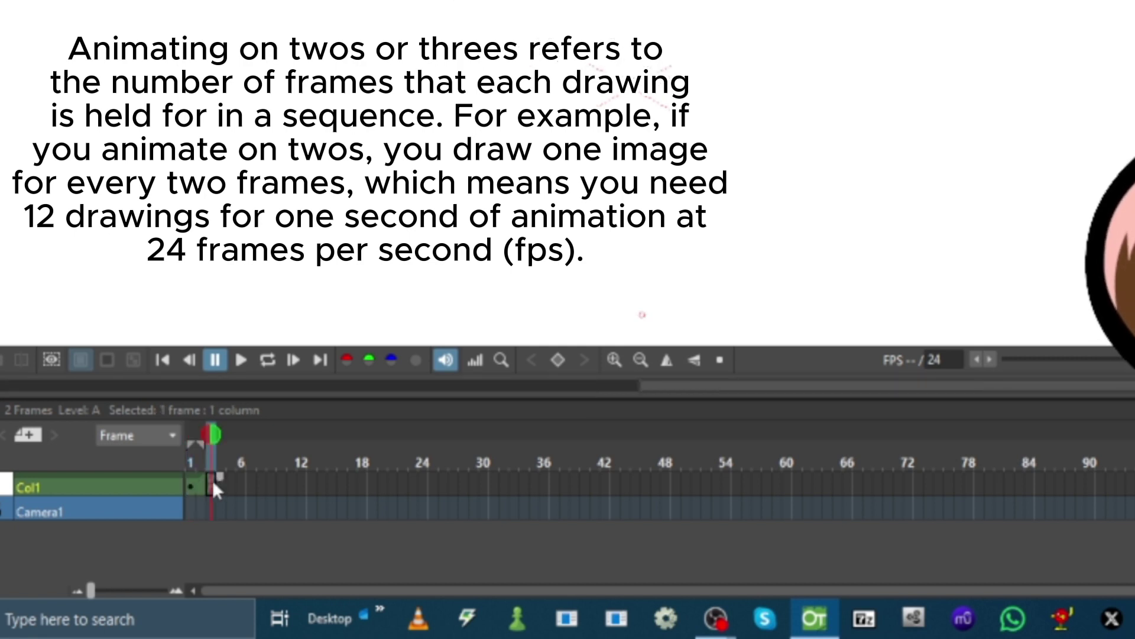
click(200, 482)
click(189, 482)
click(219, 486)
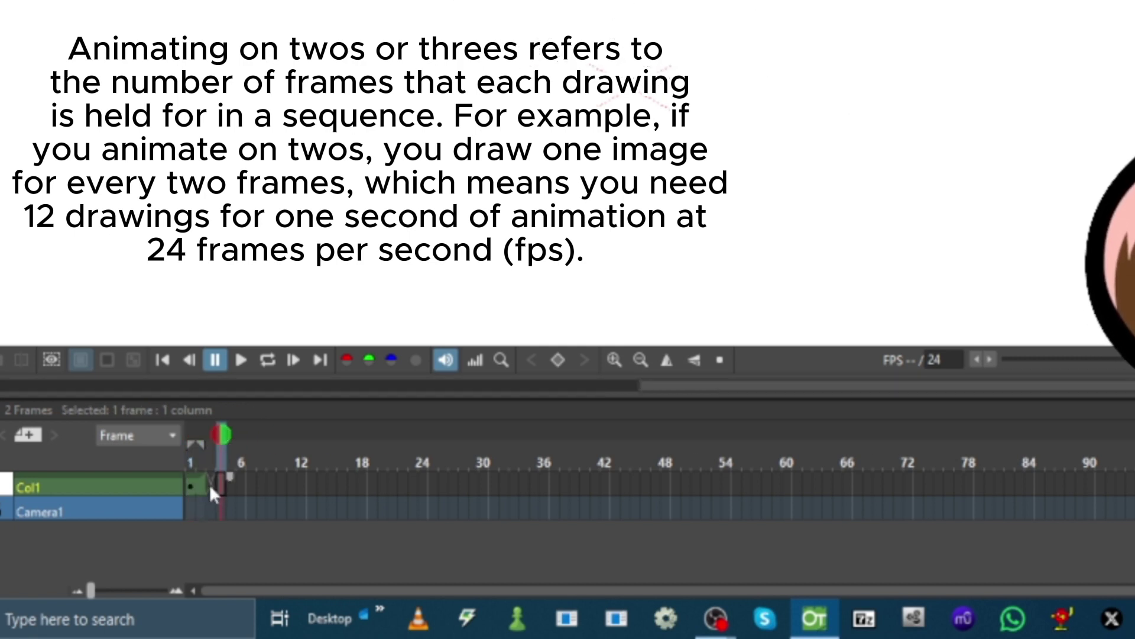
click(212, 486)
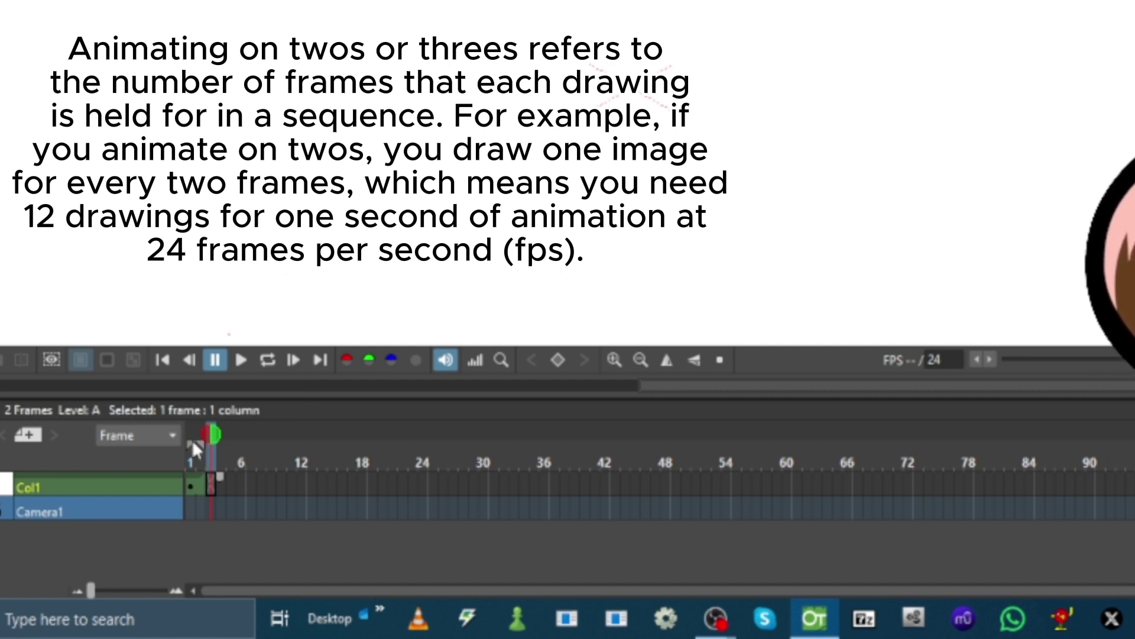
click(193, 463)
drag(191, 434, 211, 437)
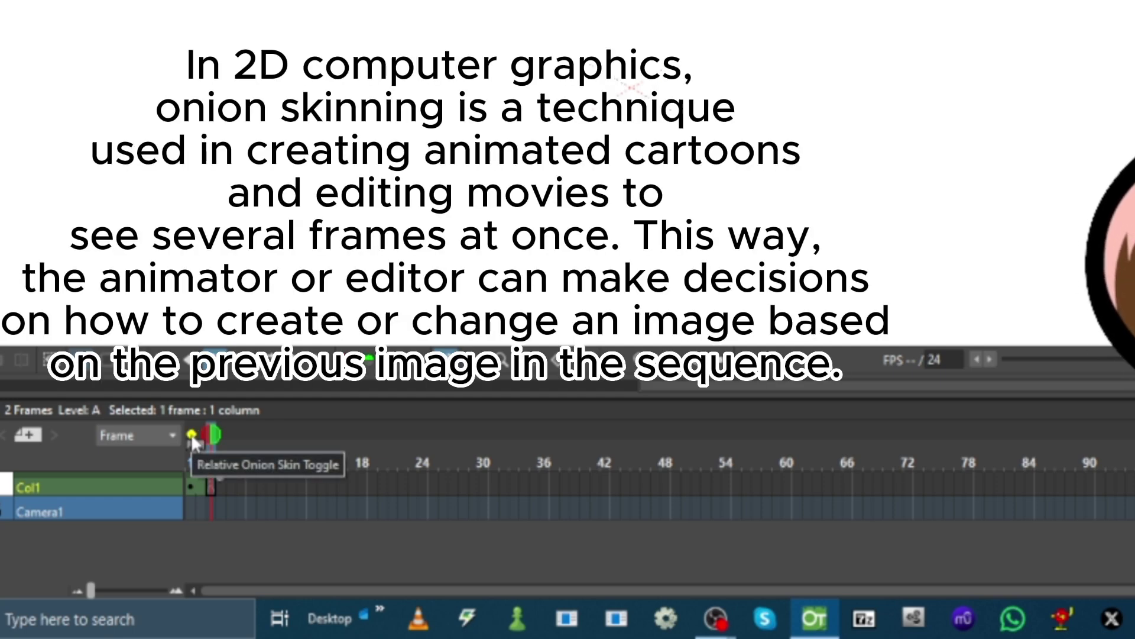
click(192, 438)
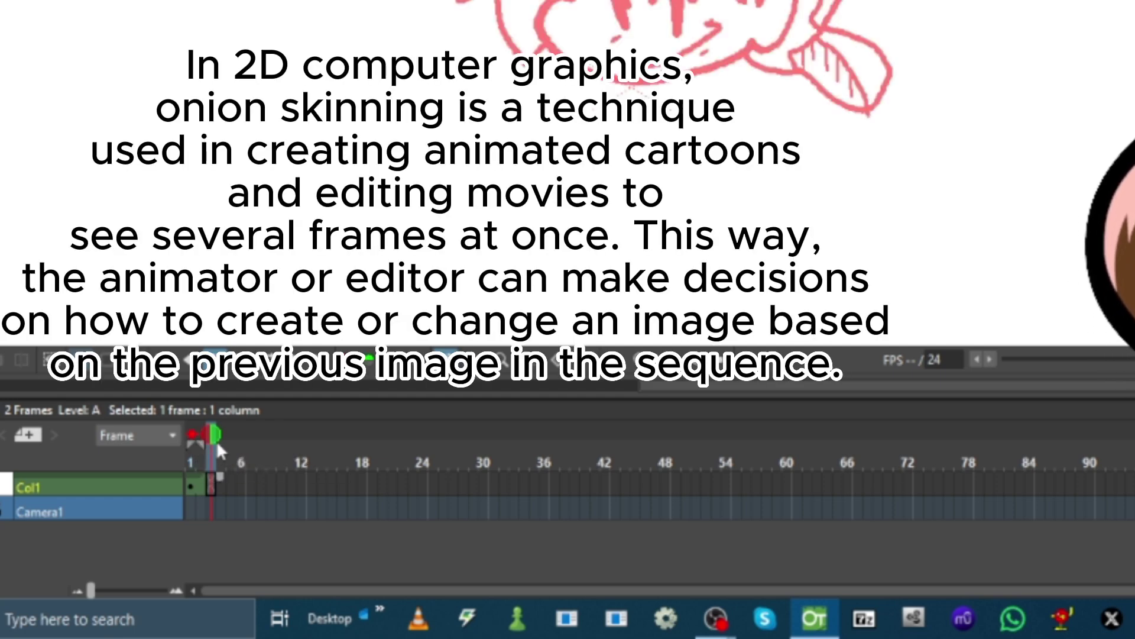
Try a fixed onion skin on frame 1 while scrubbing the timeline, then remove it and return to frame 3.
mouse_move(207, 431)
mouse_down()
mouse_move(246, 441)
mouse_move(210, 442)
mouse_up()
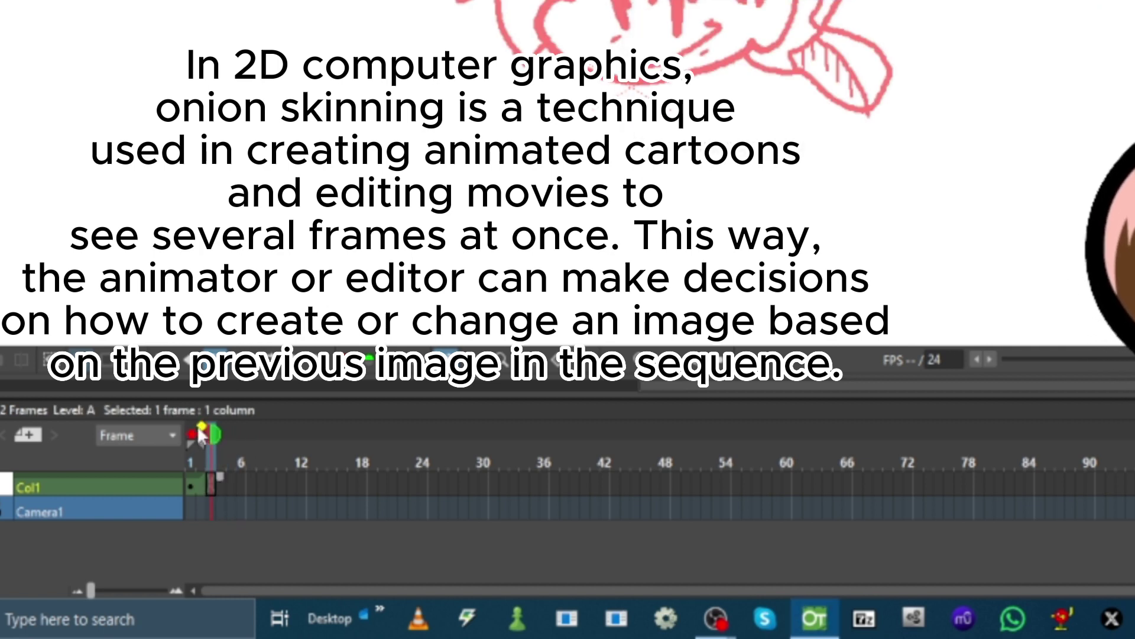
click(192, 430)
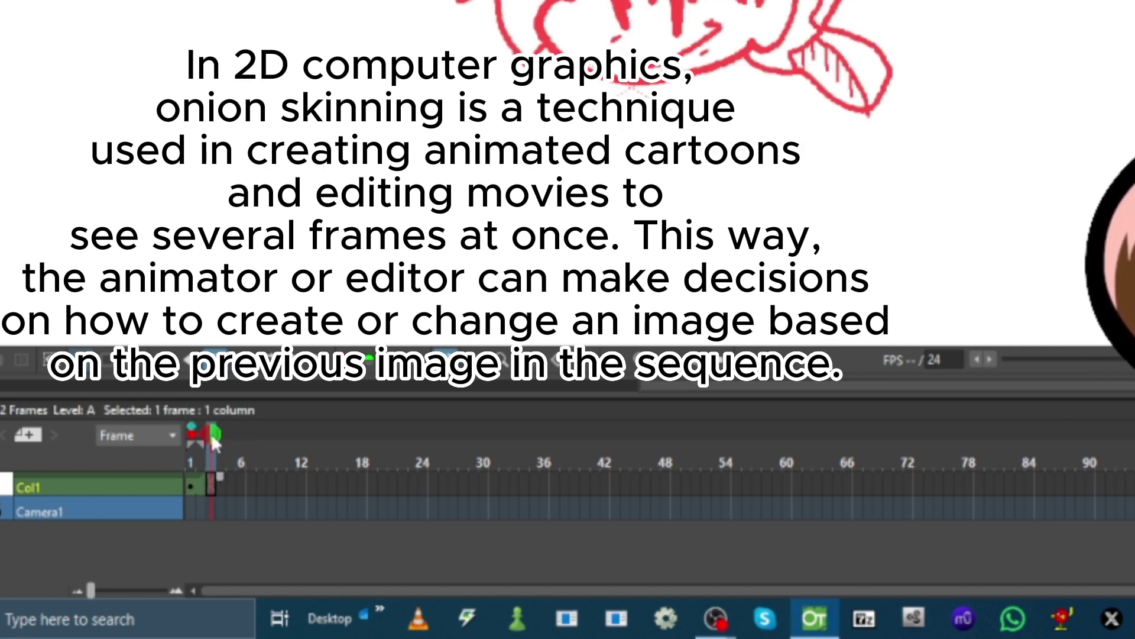
drag(213, 434, 264, 452)
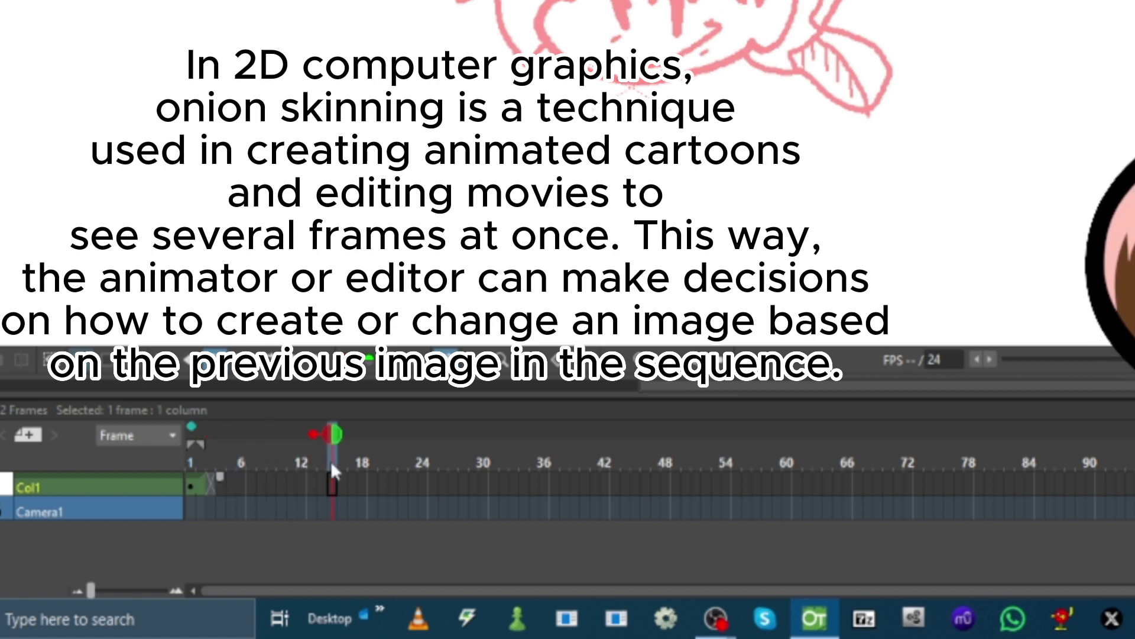
drag(331, 467, 595, 464)
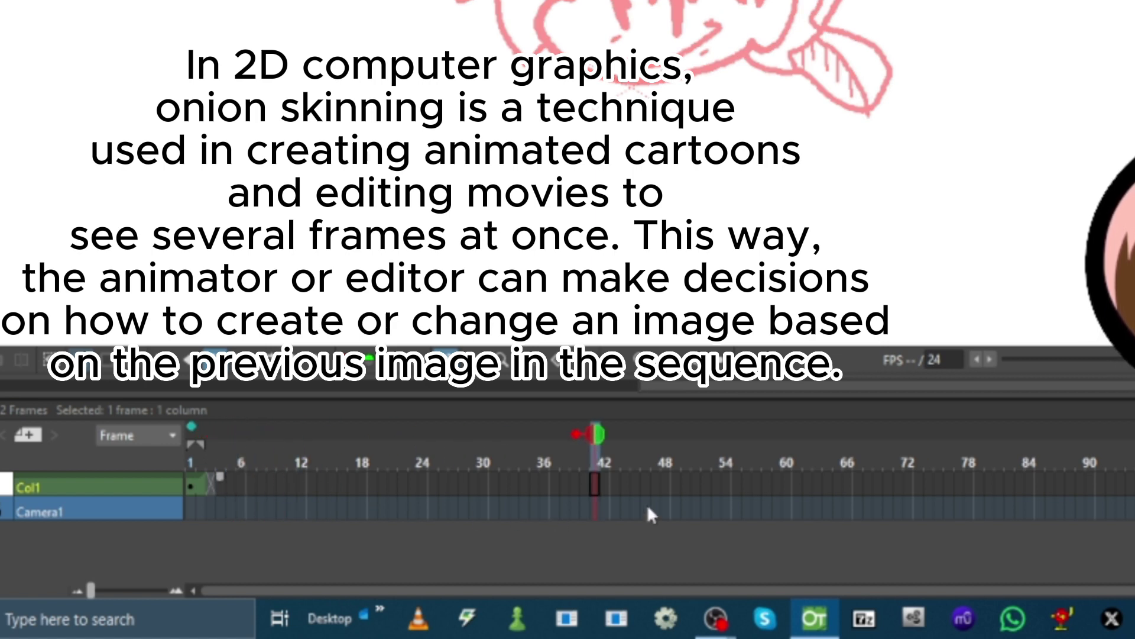
mouse_move(647, 504)
mouse_down()
mouse_move(664, 495)
mouse_move(282, 465)
mouse_move(191, 478)
mouse_move(216, 478)
mouse_up()
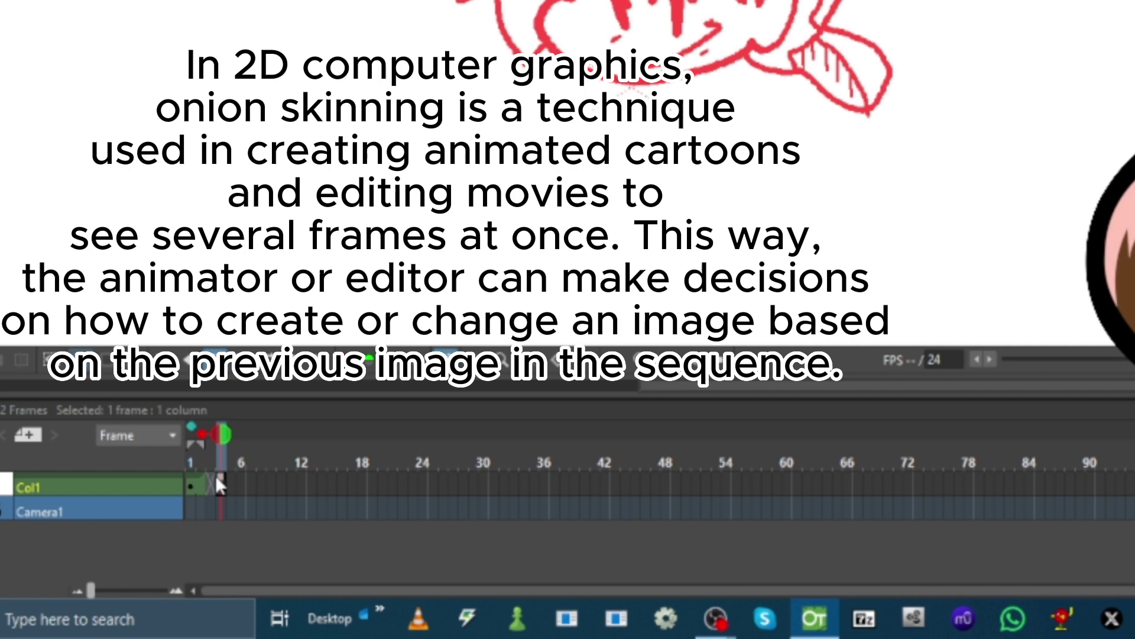
drag(198, 432, 211, 439)
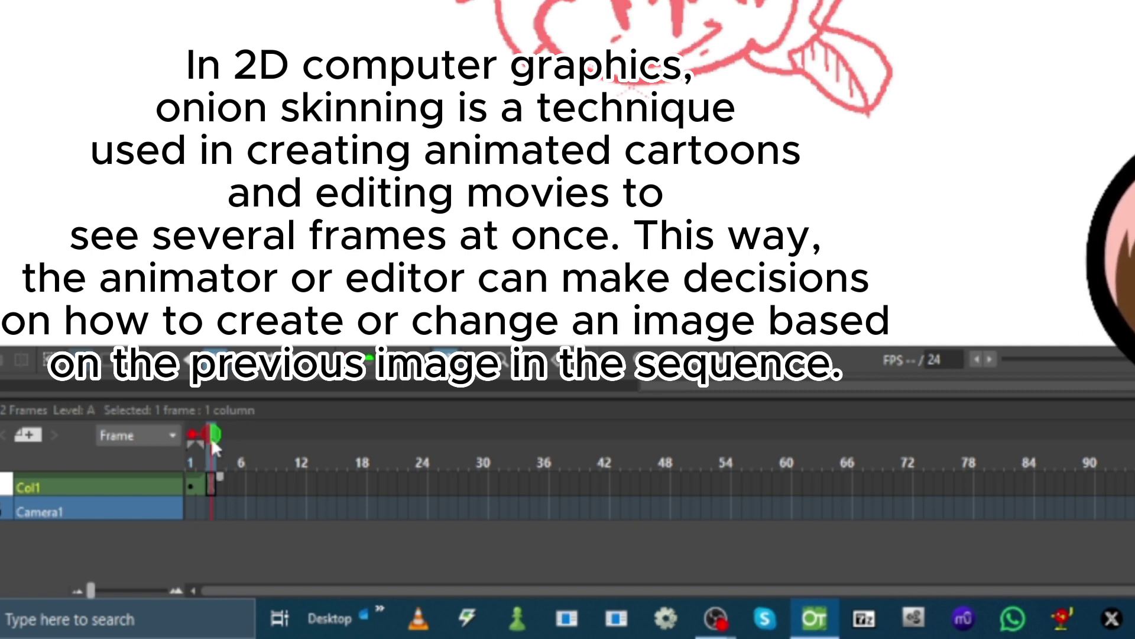
Trace the face outline and jagged fringe of the second drawing on frame 3 over the red onion skin.
scroll(650, 118, down, 3)
scroll(651, 118, up, 6)
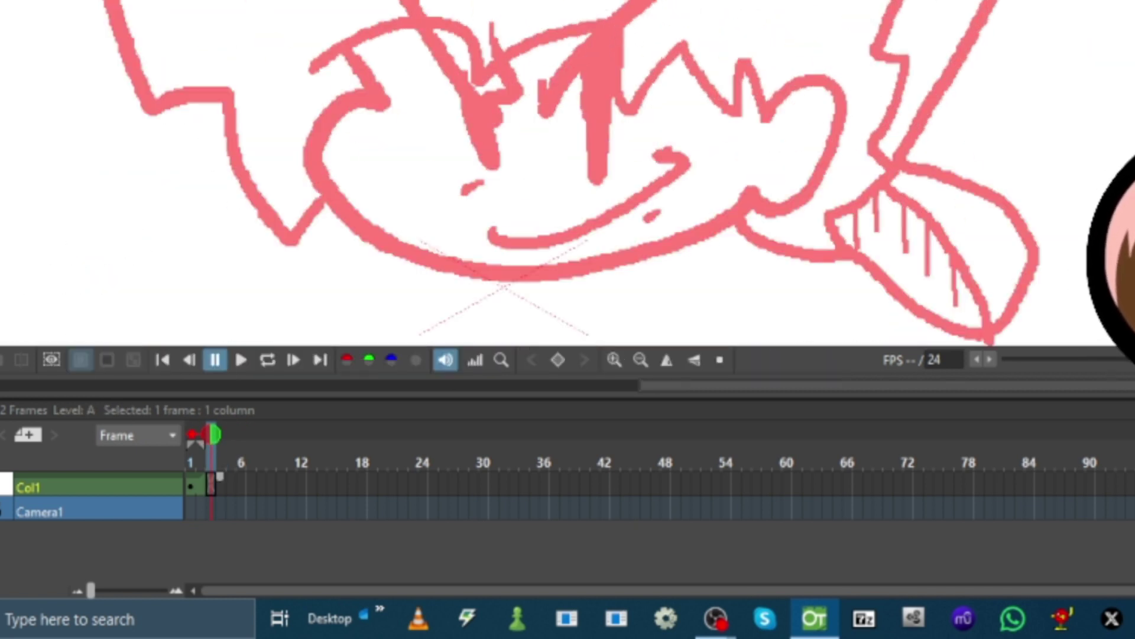
mouse_move(349, 52)
mouse_down()
mouse_move(352, 216)
mouse_move(541, 271)
mouse_move(732, 229)
mouse_move(831, 107)
mouse_move(753, 62)
mouse_move(696, 70)
mouse_move(639, 102)
mouse_move(590, 48)
mouse_move(465, 28)
mouse_up()
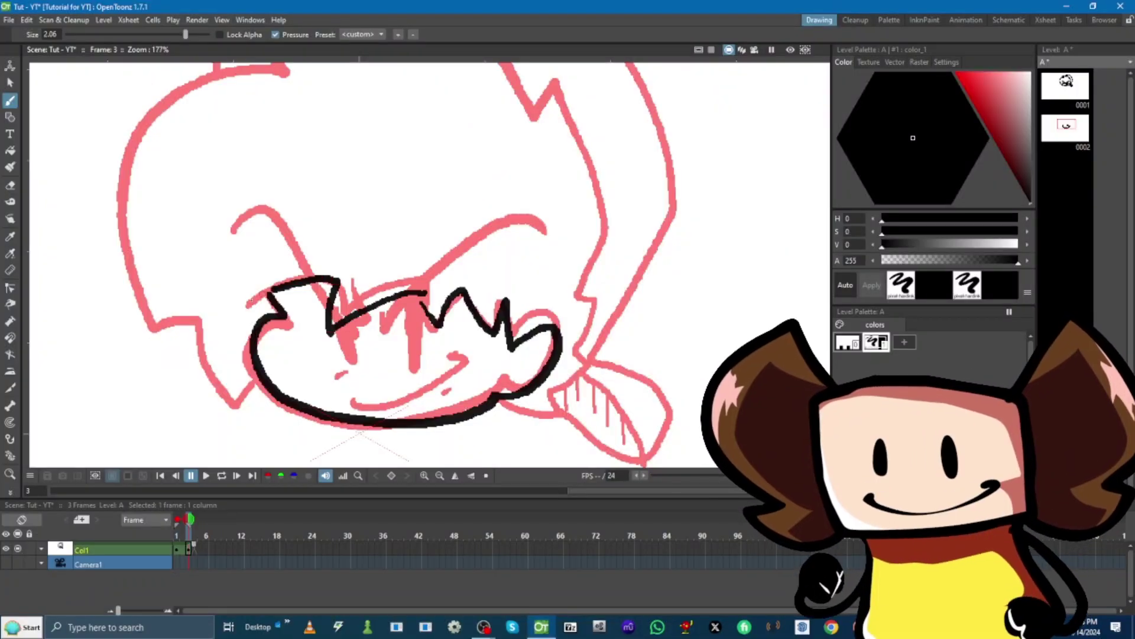
drag(250, 302, 235, 310)
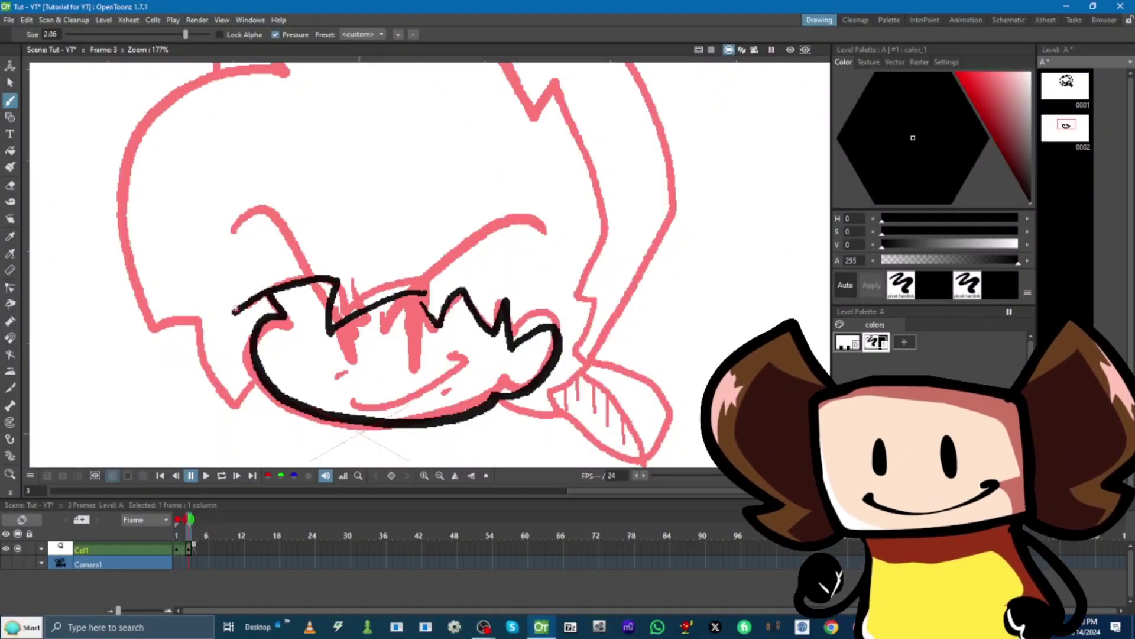
Draw two slanted eyebrows, half-closed angular eyes and a curved smile on the frame 3 face.
mouse_move(225, 261)
mouse_down()
mouse_move(253, 218)
mouse_move(357, 357)
mouse_up()
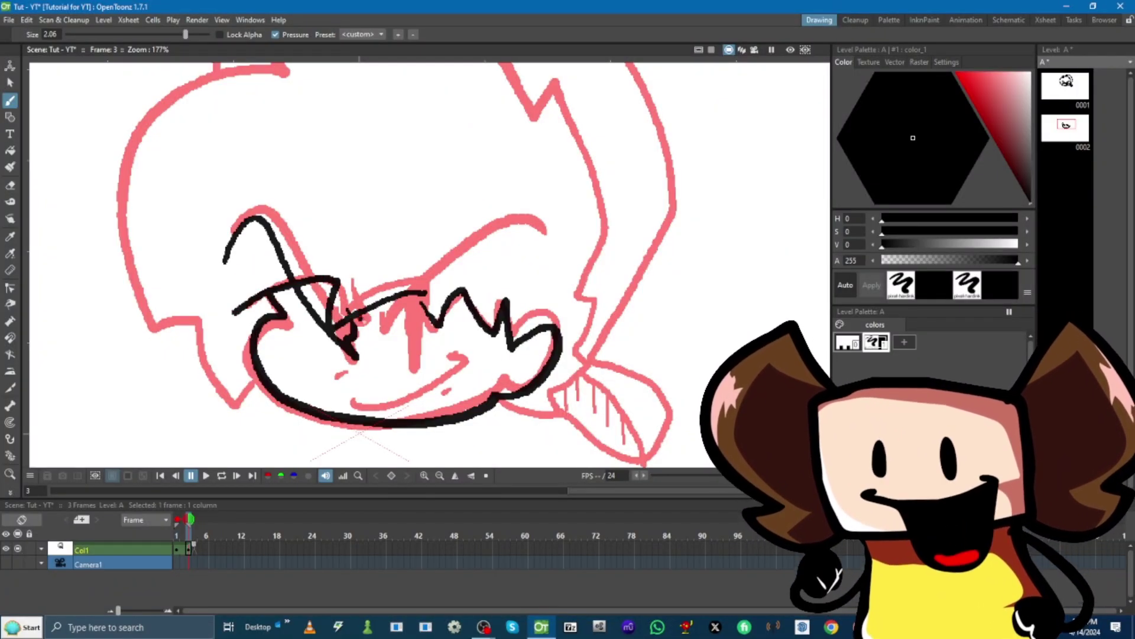
drag(406, 315, 579, 225)
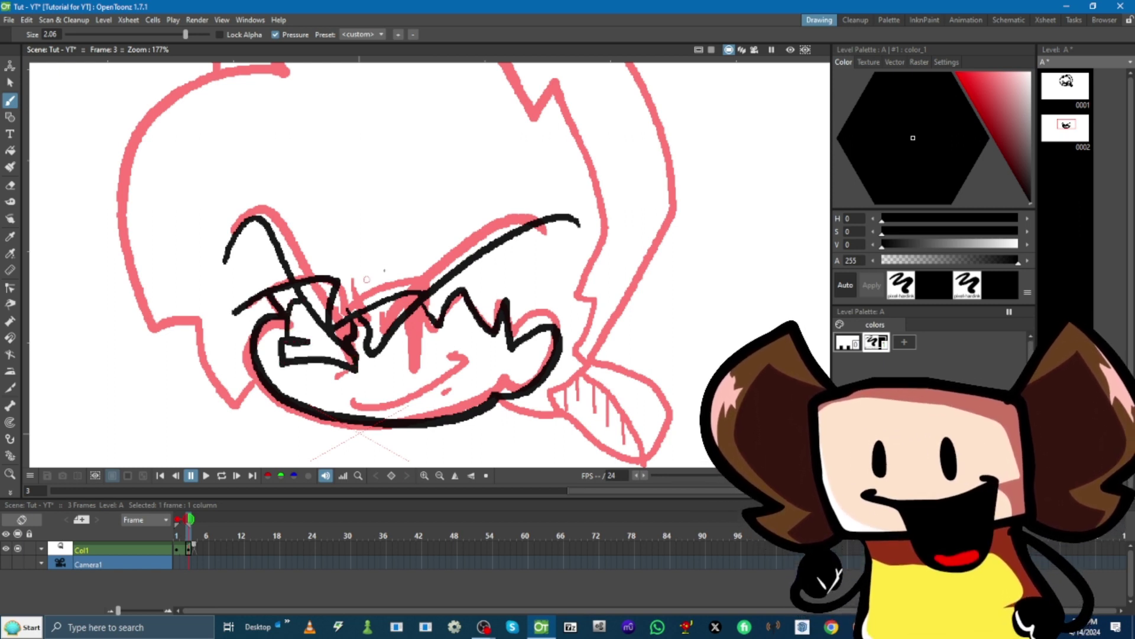
mouse_move(375, 353)
mouse_down()
mouse_move(414, 360)
mouse_move(475, 334)
mouse_move(429, 332)
mouse_up()
drag(440, 288, 460, 326)
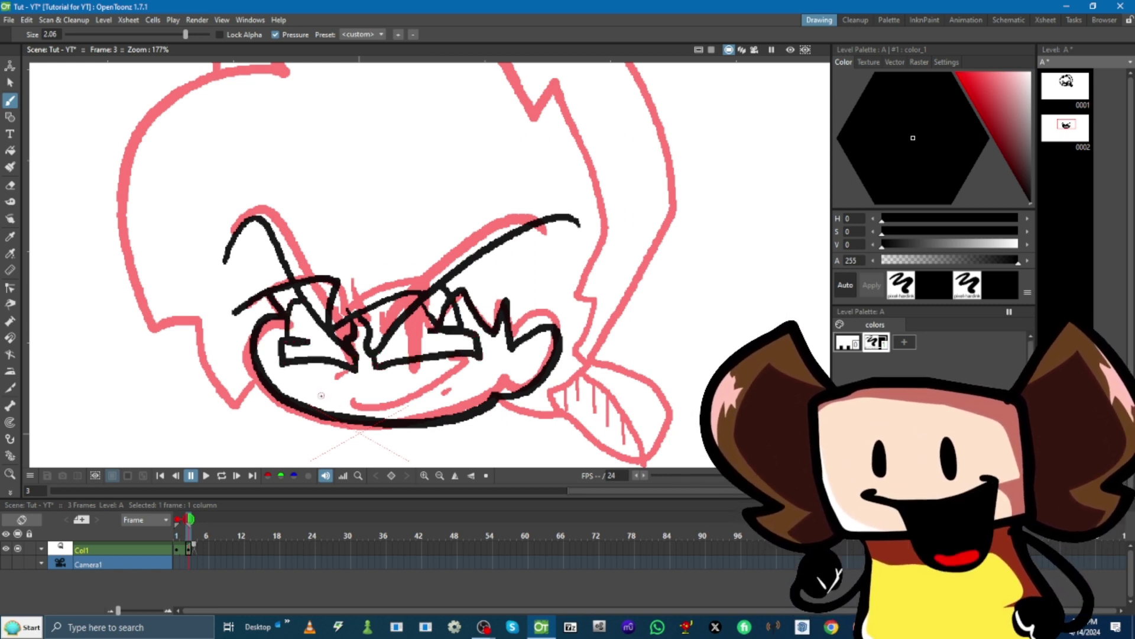
drag(321, 398, 456, 367)
drag(424, 400, 439, 398)
drag(360, 372, 357, 378)
Trace the front hair on frame 3, with jagged locks beside the face and a notched outline over the head.
mouse_move(496, 395)
mouse_down()
mouse_move(596, 301)
mouse_move(534, 116)
mouse_up()
scroll(473, 148, down, 2)
drag(474, 148, 511, 228)
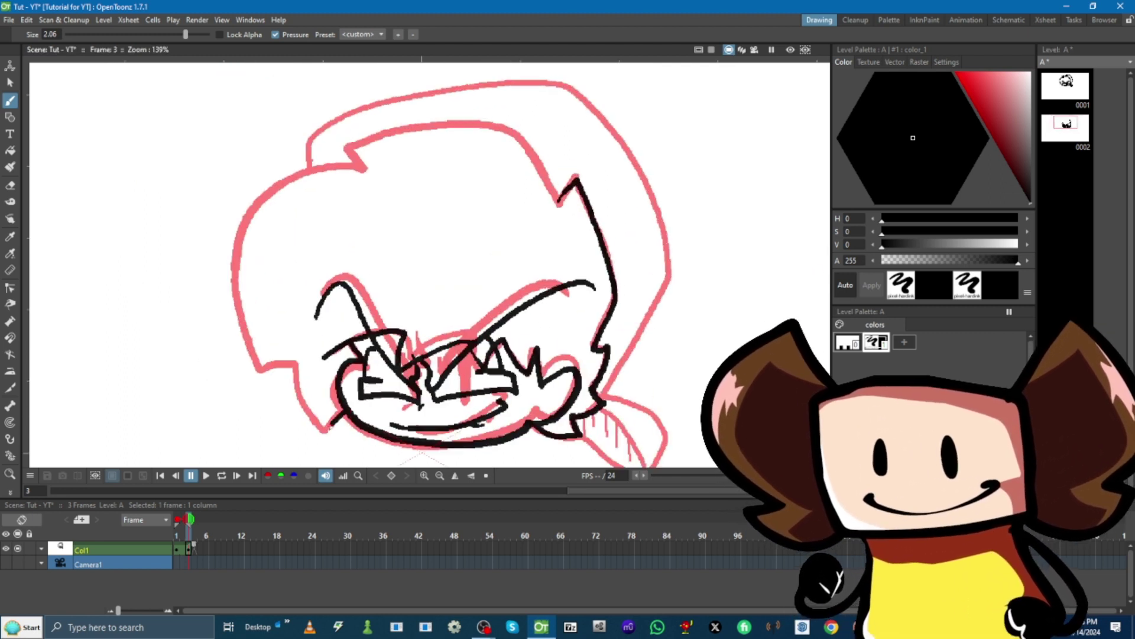
mouse_move(344, 413)
mouse_down()
mouse_move(397, 135)
mouse_move(559, 203)
mouse_up()
scroll(556, 203, down, 2)
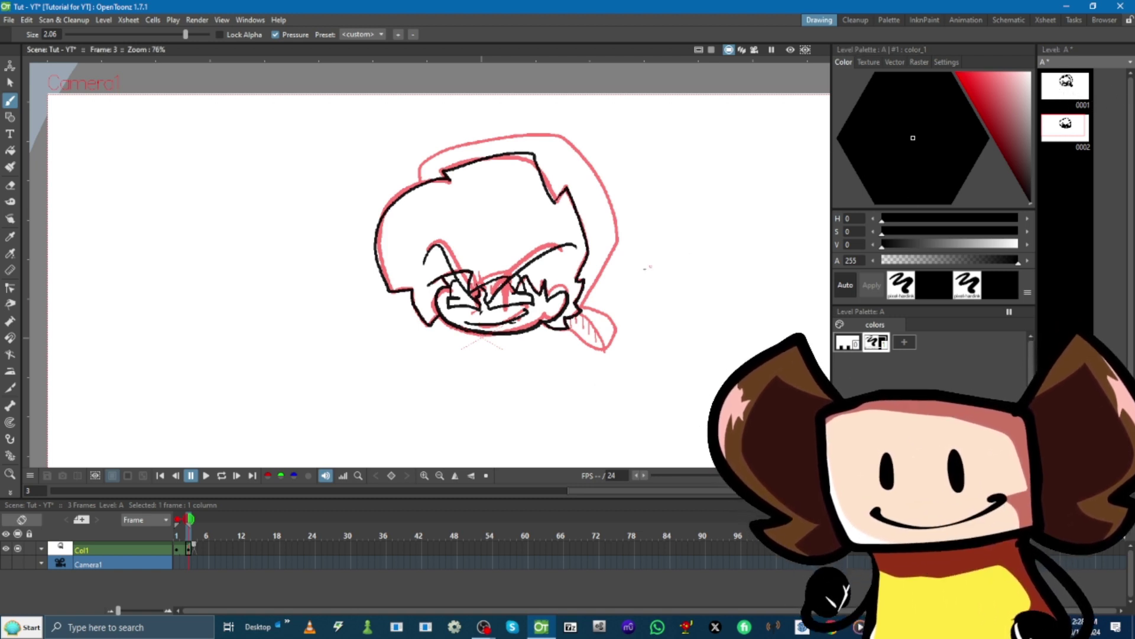
scroll(646, 266, up, 2)
scroll(646, 265, down, 3)
scroll(559, 124, up, 2)
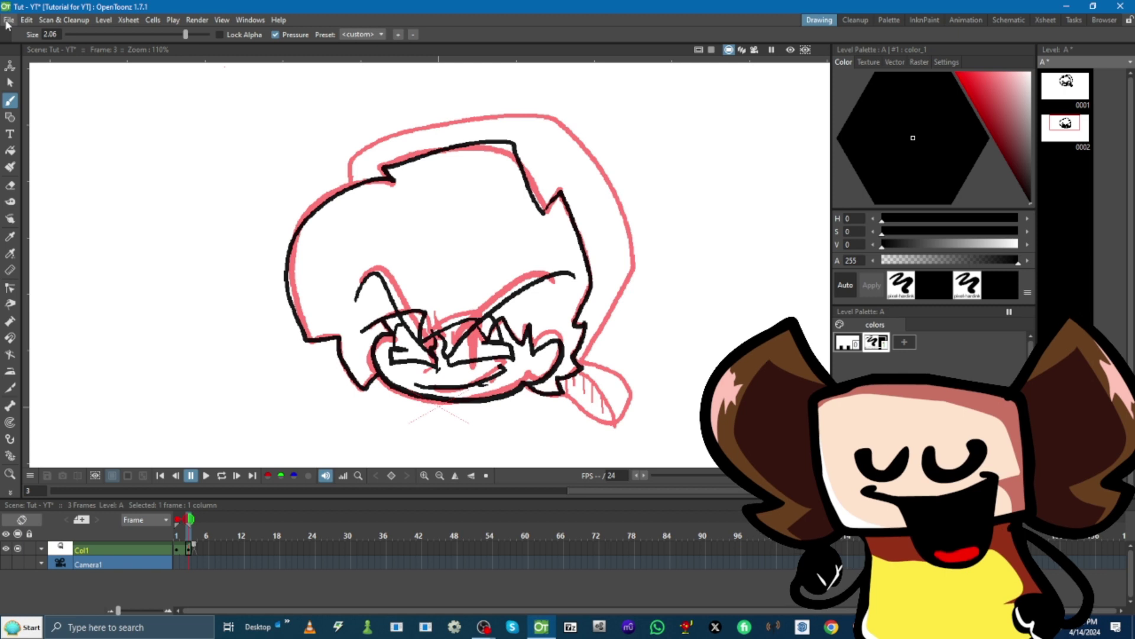
Save the scene and change the interface theme to Dark in the preferences.
key(ctrl+s)
click(5, 22)
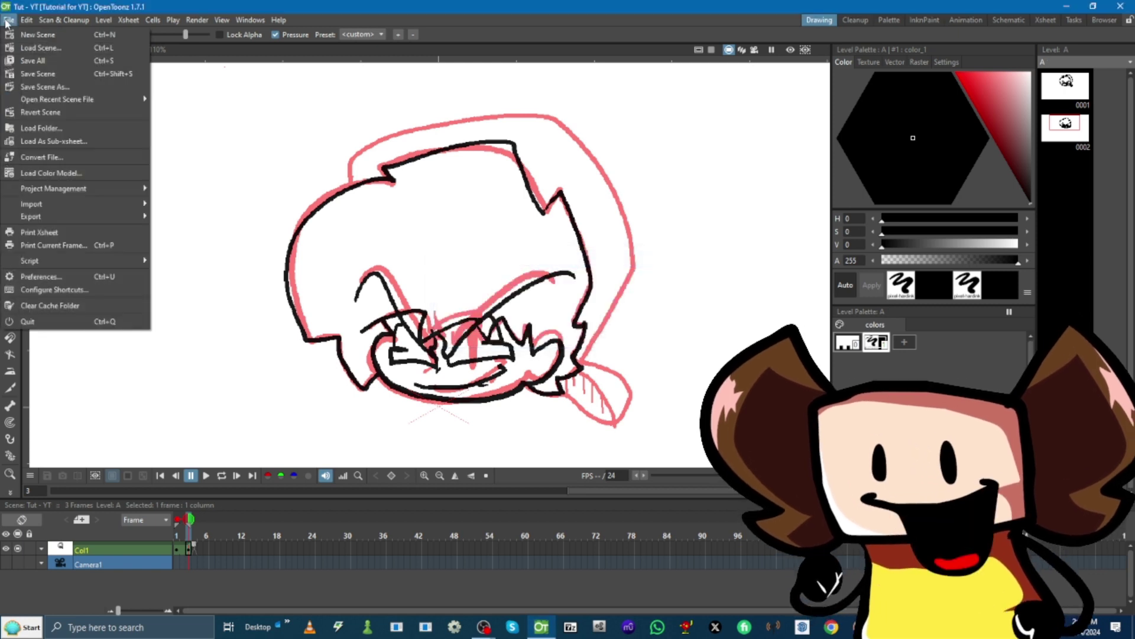
click(14, 274)
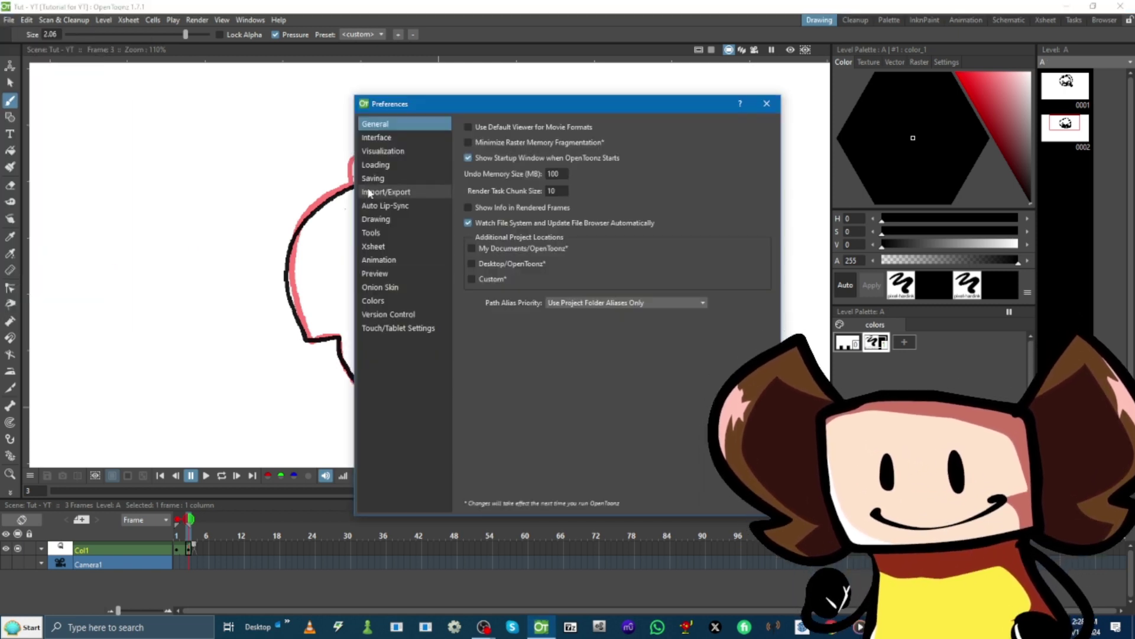
click(381, 151)
click(375, 165)
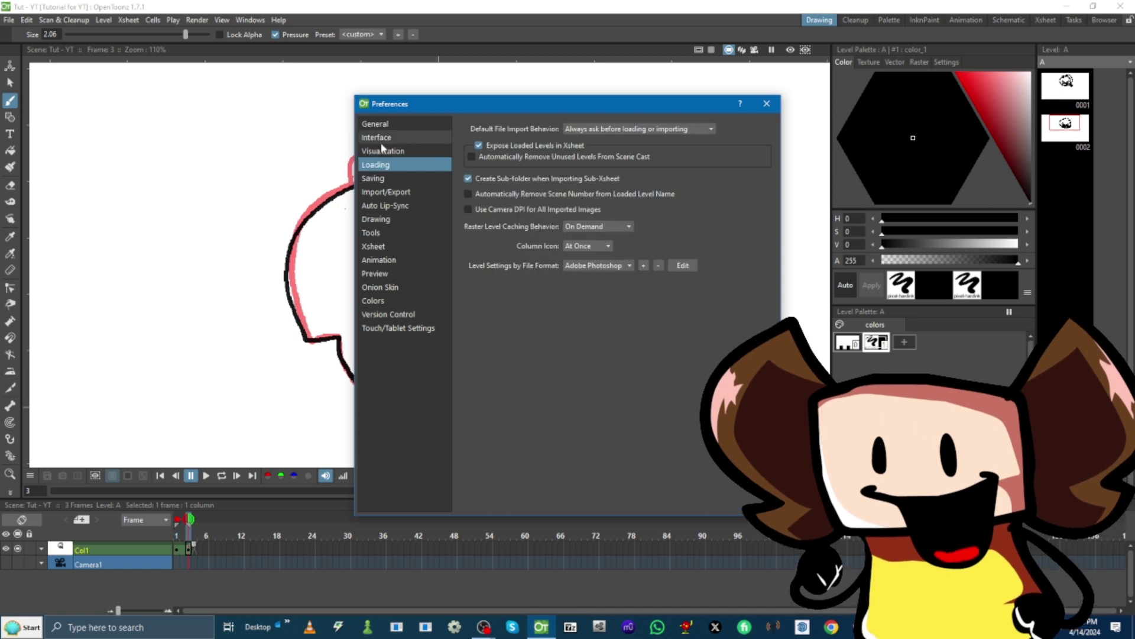
click(383, 139)
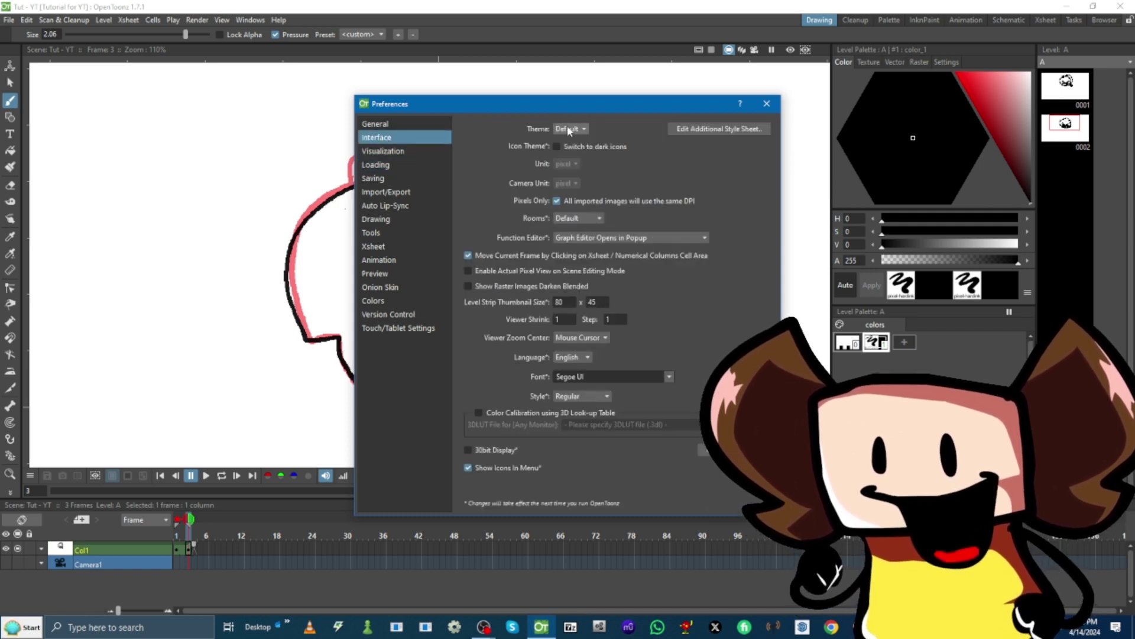
click(577, 129)
click(562, 133)
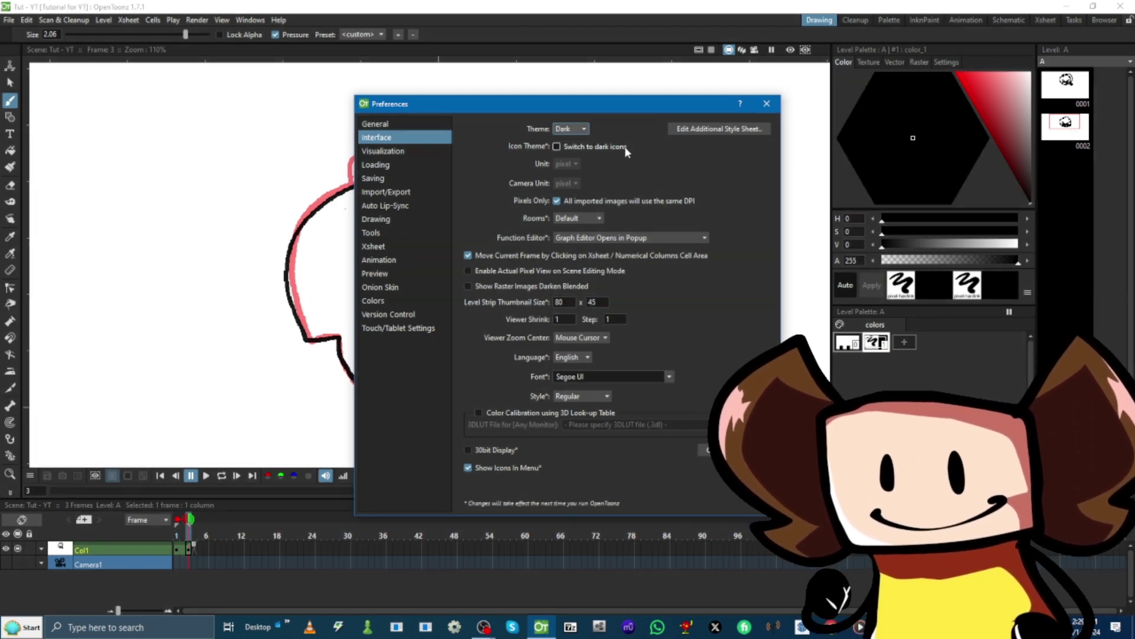
click(777, 109)
Draw the outer contour of the back hair on frame 3, from the head's upper notch down toward the hair tip.
scroll(242, 266, down, 3)
scroll(241, 266, up, 3)
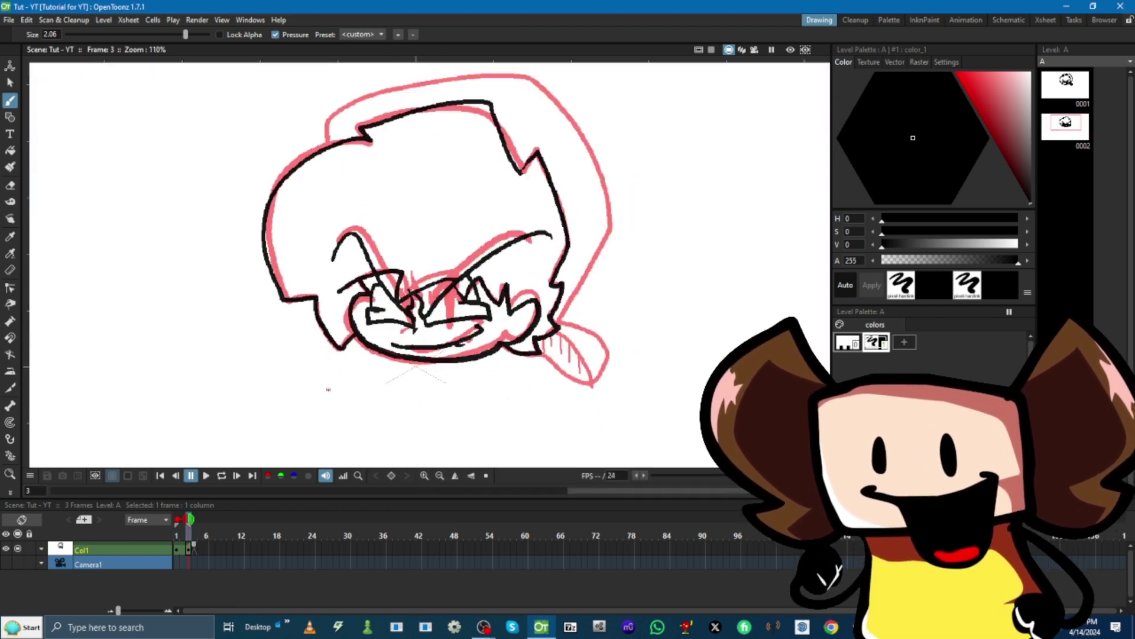
scroll(242, 266, down, 3)
scroll(343, 275, up, 3)
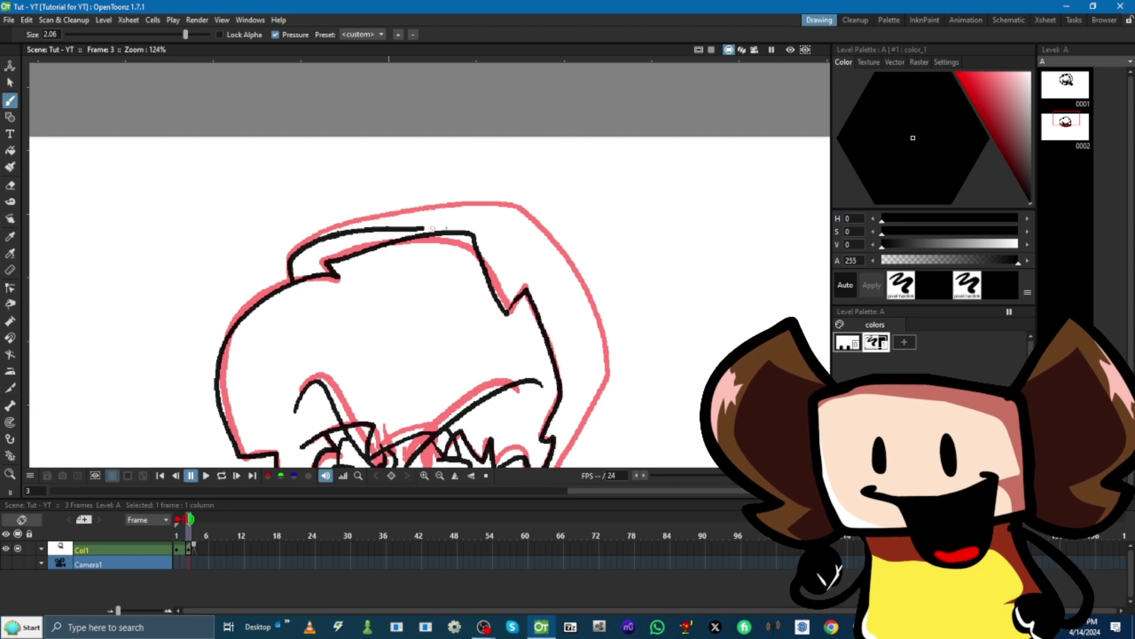
drag(432, 228, 553, 251)
key(ctrl+z)
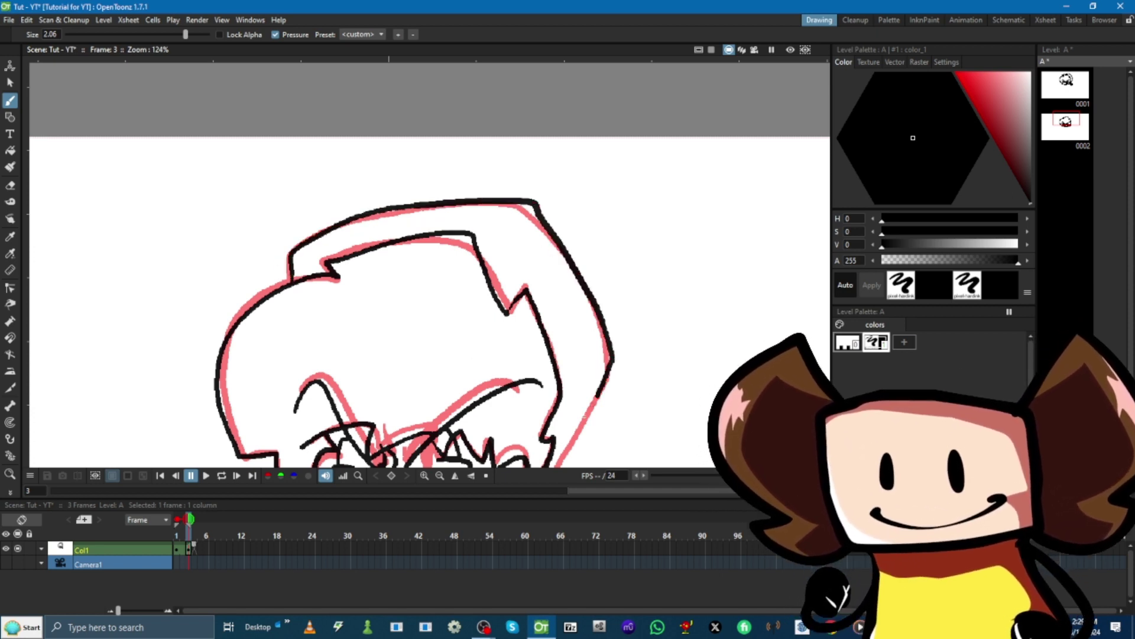
Draw the rounded, striped hair tip beside the face on frame 3 and extend the drawing's exposure through frame 4.
scroll(405, 122, down, 6)
scroll(495, 313, up, 11)
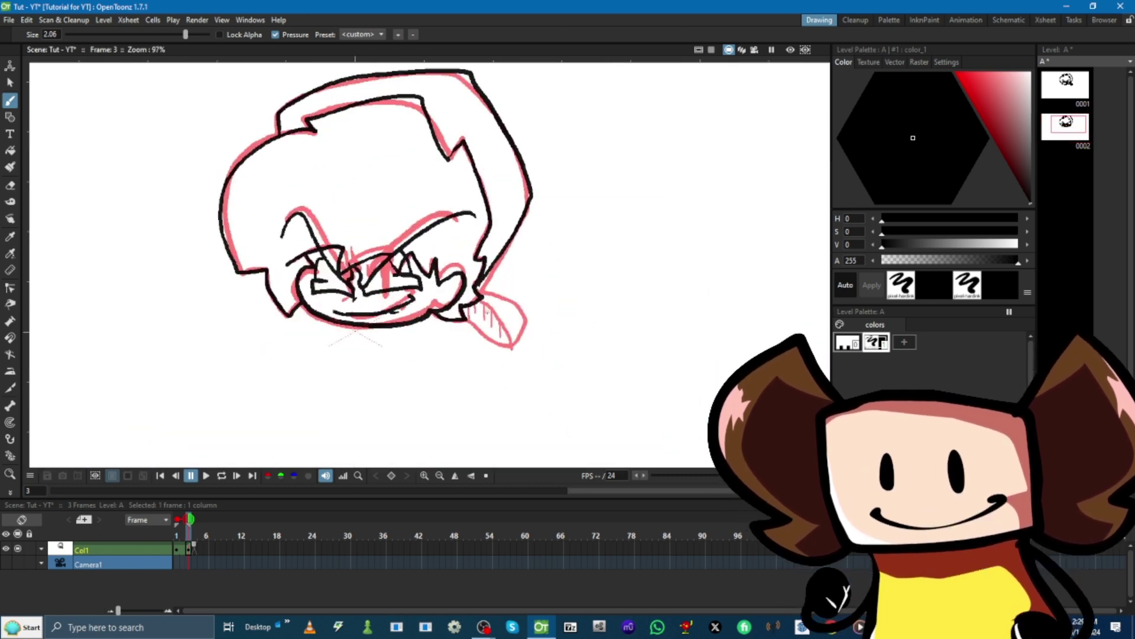
mouse_move(510, 355)
mouse_down()
mouse_move(595, 313)
mouse_move(546, 264)
mouse_up()
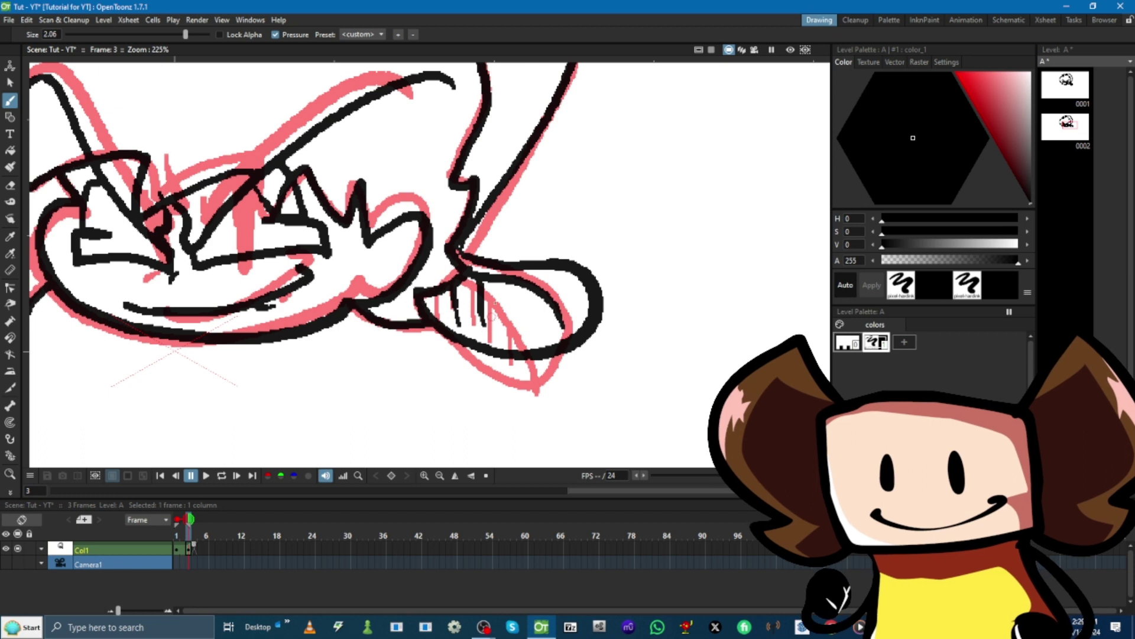
drag(194, 545, 199, 545)
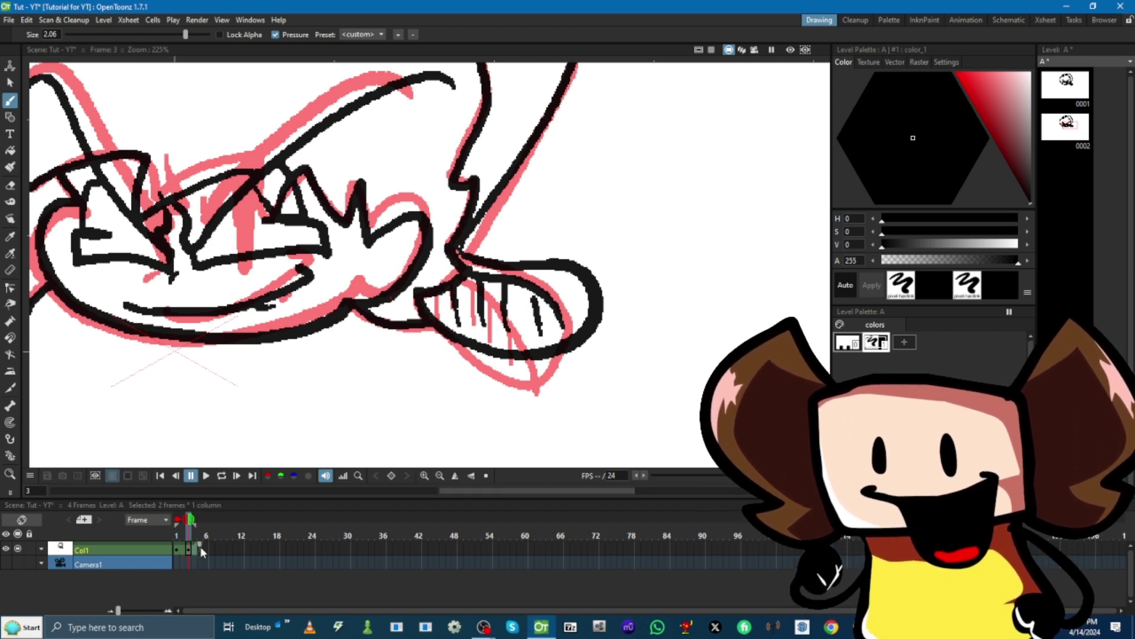
Start a third drawing on frame 5 of Col1 with the face outline, jagged fringe and lowered V-shaped eyebrows.
click(200, 548)
scroll(375, 343, down, 6)
scroll(112, 300, up, 3)
mouse_move(243, 242)
mouse_down()
mouse_move(414, 255)
mouse_move(222, 249)
mouse_up()
drag(213, 227, 338, 310)
drag(341, 309, 529, 214)
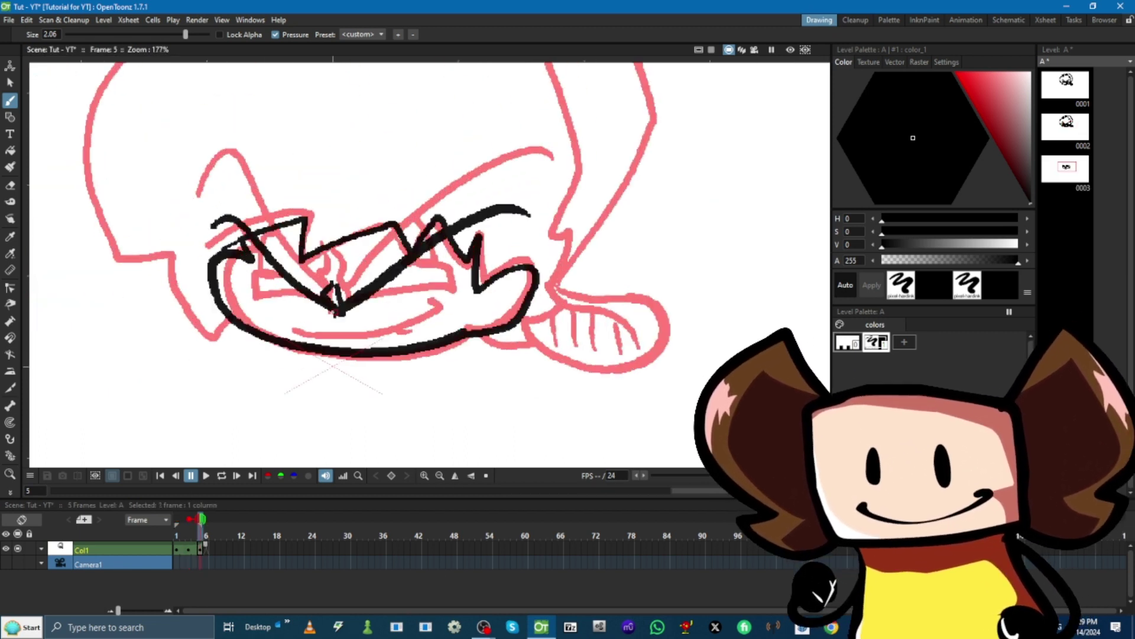
Add narrowed, angry eyes beneath the eyebrows on the frame 5 drawing.
drag(265, 278, 334, 311)
drag(322, 293, 339, 314)
drag(435, 251, 455, 275)
drag(423, 278, 344, 309)
Trace the front hair and the outer back hair contour on frame 5, following the previous drawing.
drag(501, 346, 557, 233)
scroll(502, 345, down, 2)
key(ctrl+z)
mouse_move(288, 423)
mouse_down()
mouse_move(167, 303)
mouse_move(325, 168)
mouse_up()
mouse_move(305, 160)
mouse_down()
mouse_move(563, 305)
mouse_move(548, 351)
mouse_up()
drag(261, 176, 540, 393)
Draw the small connecting lock and the rounded hair tip with short stripes on frame 5.
scroll(627, 414, up, 7)
drag(535, 236, 465, 307)
drag(531, 258, 696, 321)
drag(560, 264, 562, 316)
scroll(573, 334, down, 8)
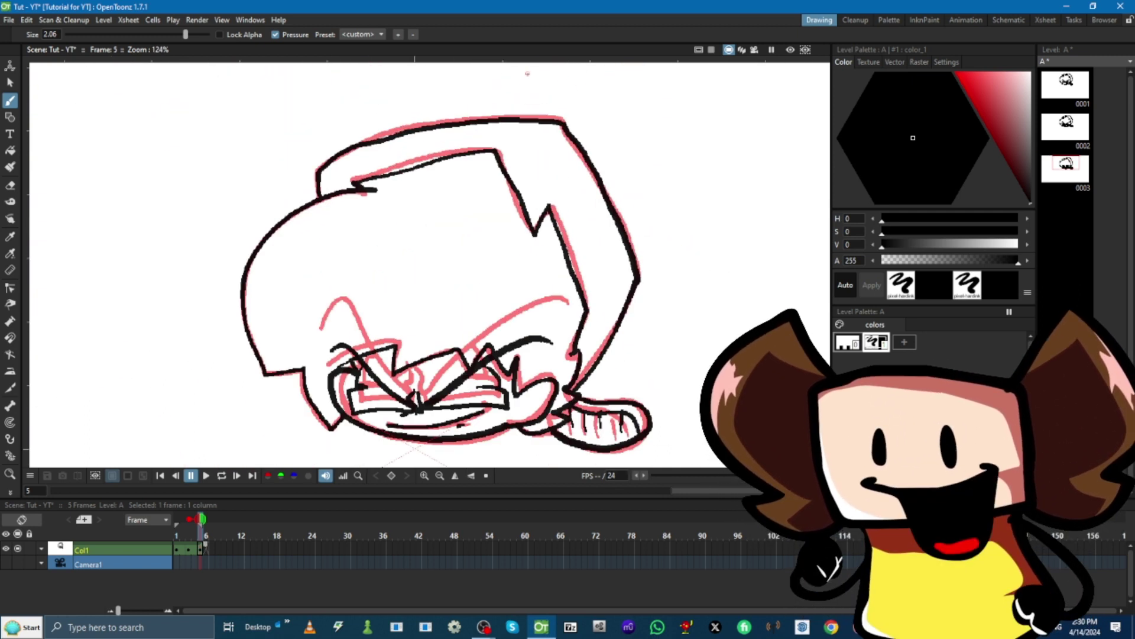
scroll(523, 101, down, 4)
scroll(559, 305, up, 6)
scroll(557, 306, down, 5)
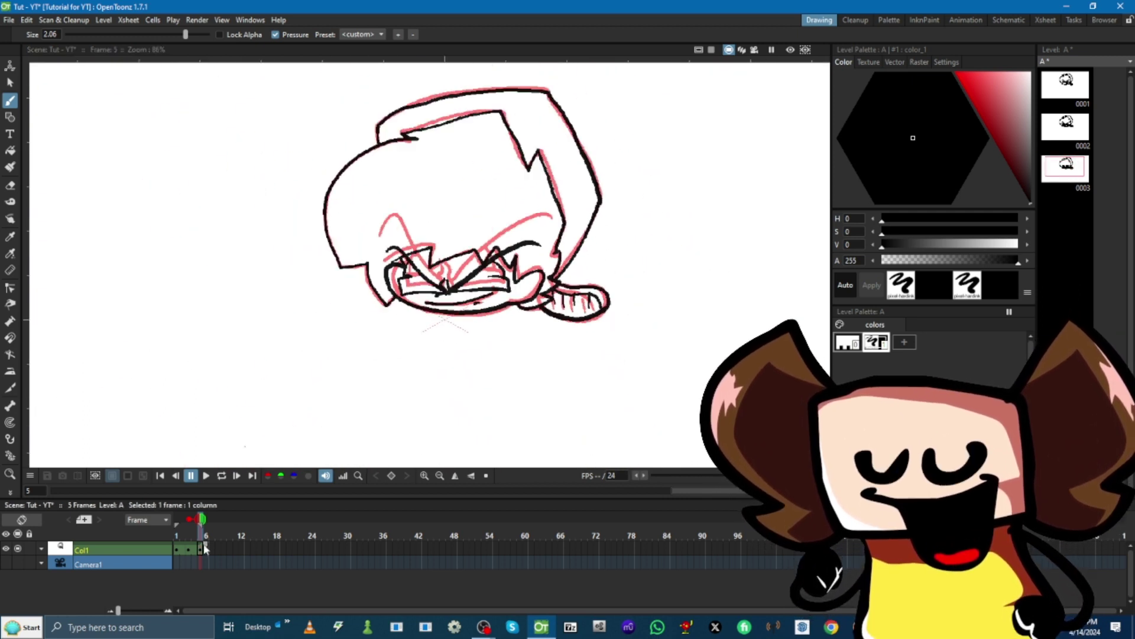
Adjust the exposure of the third drawing in Col1 so that it covers frames 5 and 6.
drag(215, 544, 216, 544)
click(212, 545)
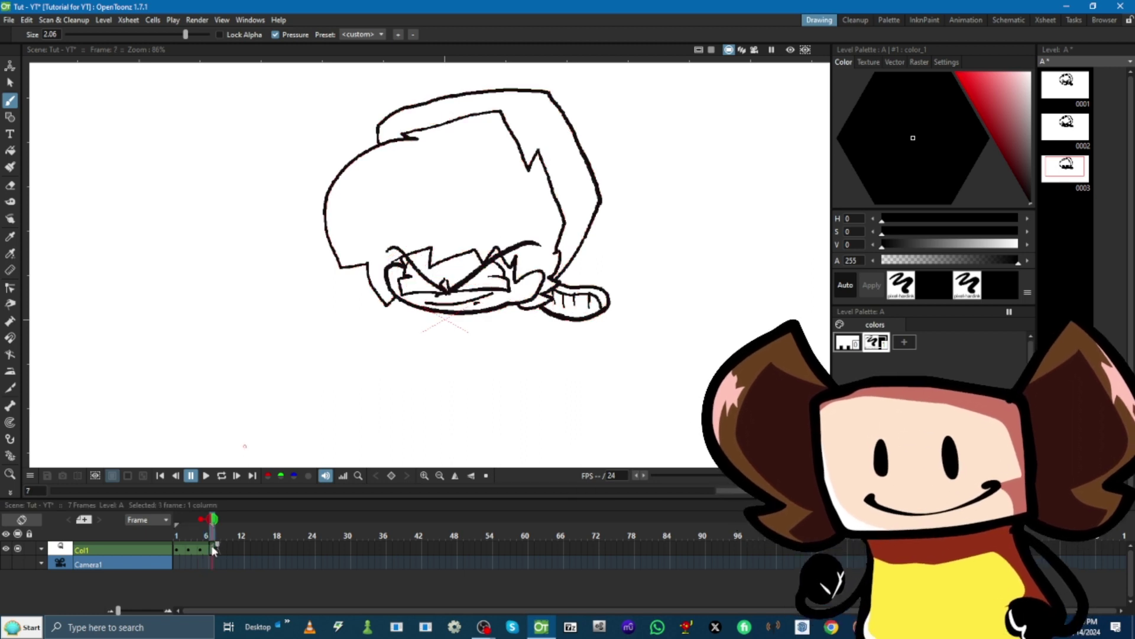
key(Left)
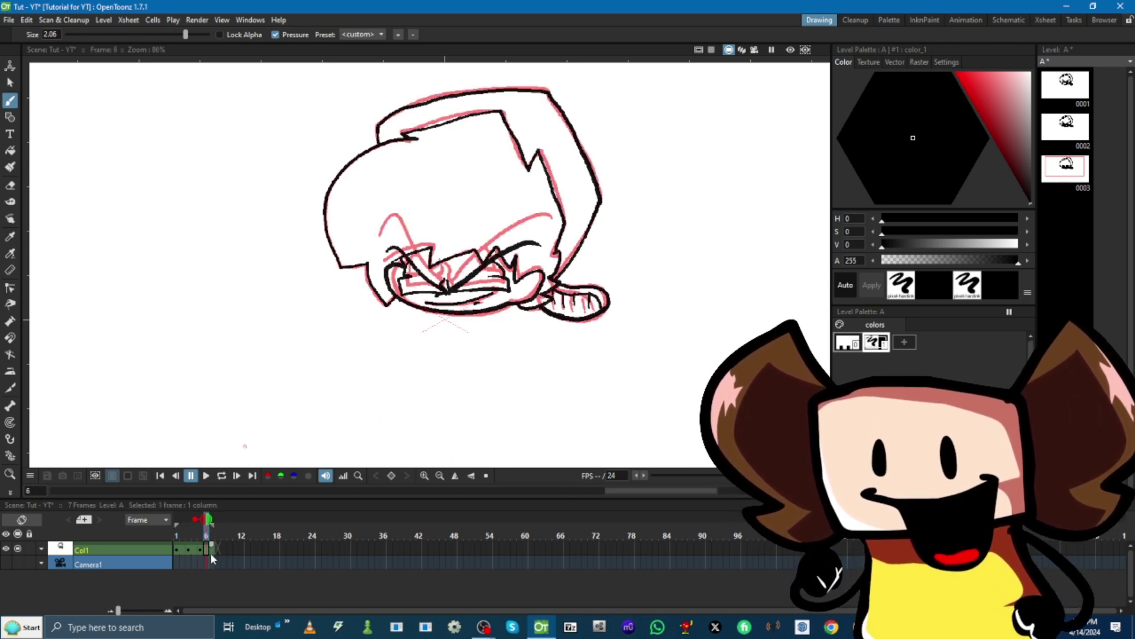
key(Right)
key(Right)
key(Right)
key(Up)
key(Up)
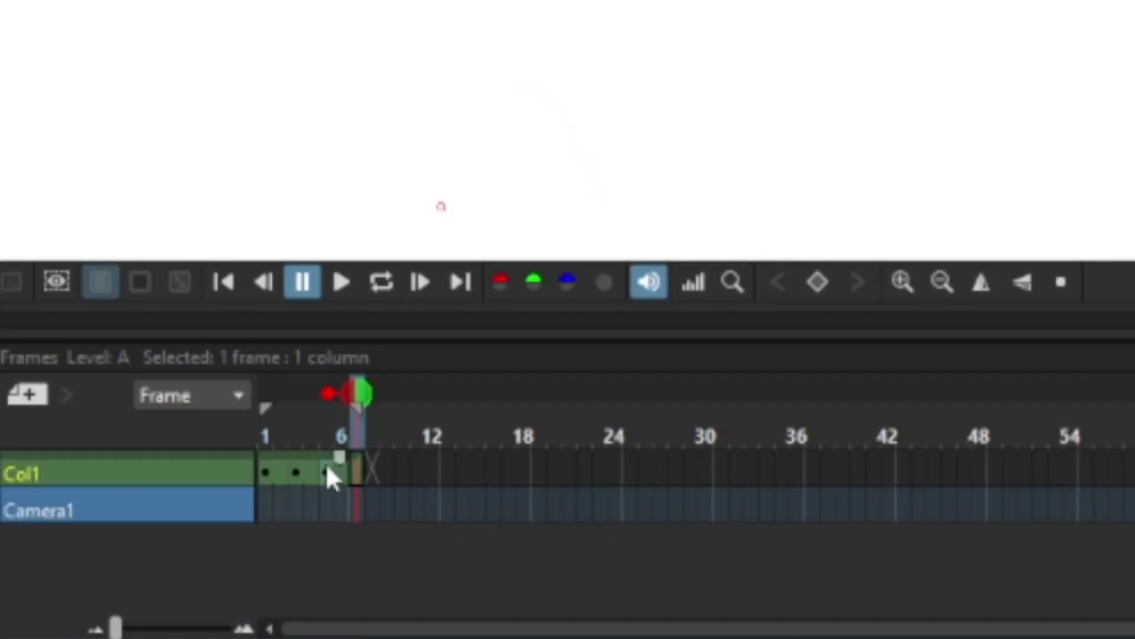
click(327, 474)
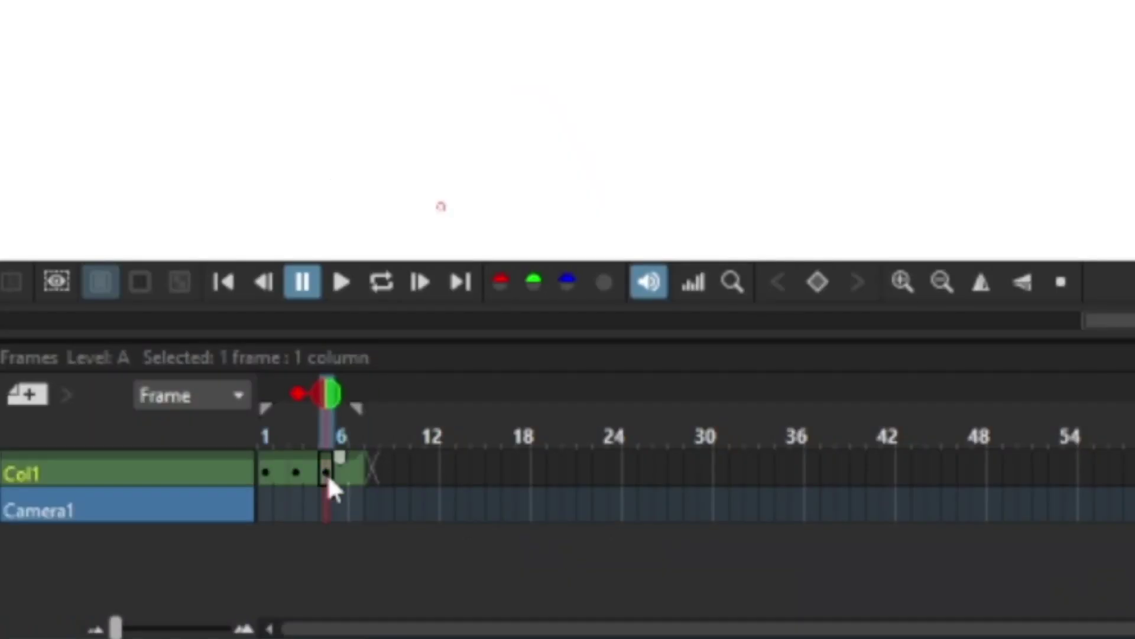
shift+click(359, 468)
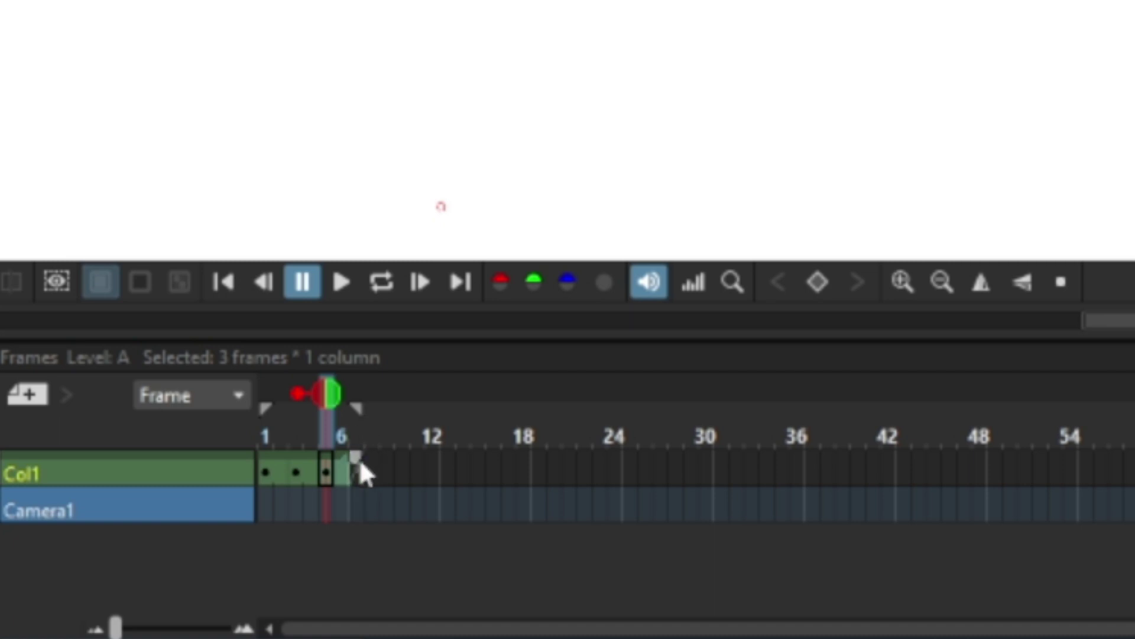
Review the animation by looping it from frame 1, pausing it and scrubbing the timeline.
click(255, 405)
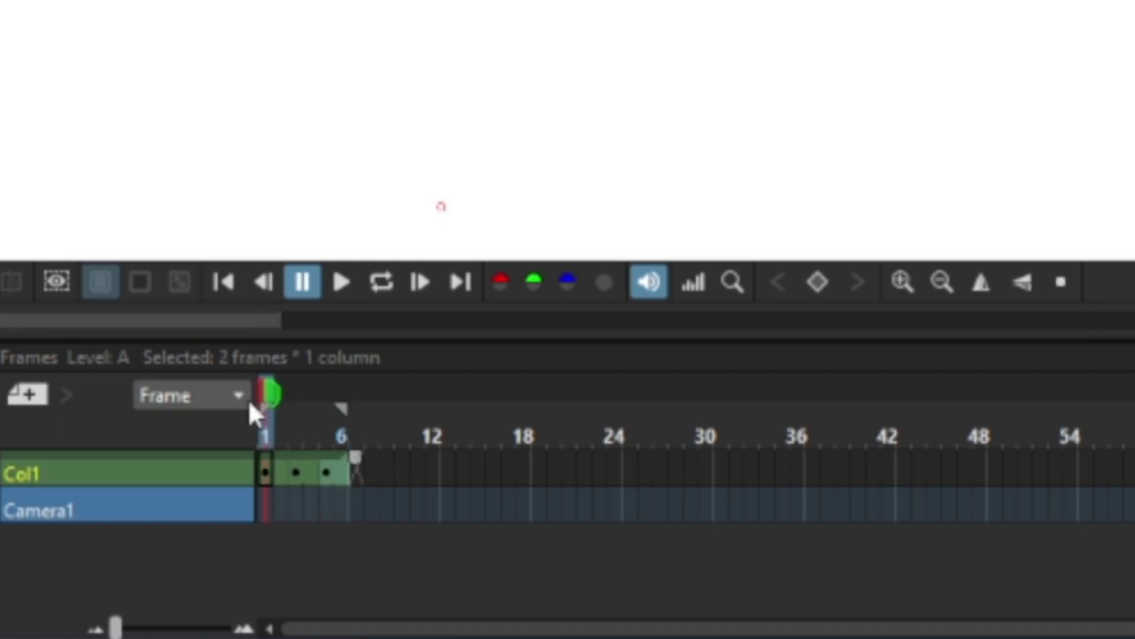
click(375, 280)
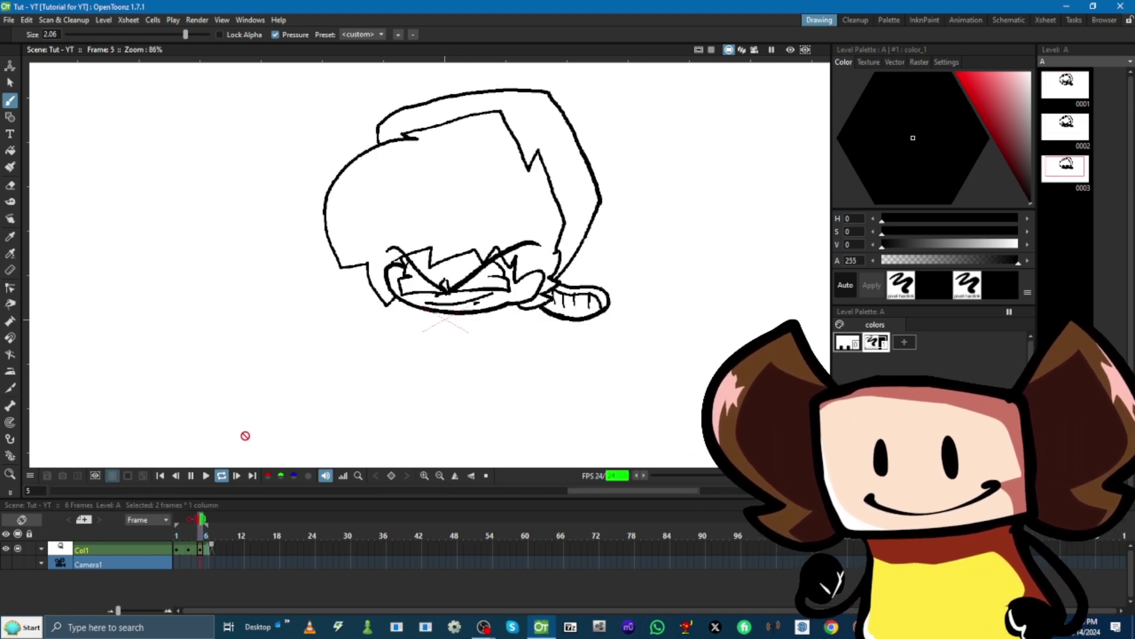
click(193, 477)
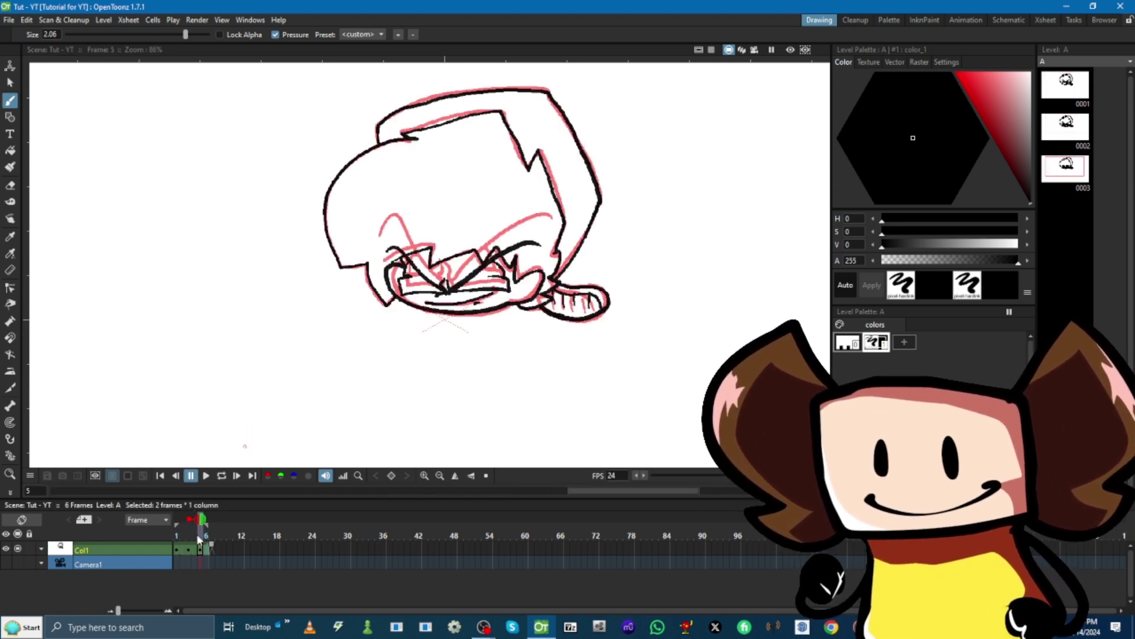
mouse_move(199, 536)
mouse_down()
mouse_move(170, 534)
mouse_move(208, 525)
mouse_up()
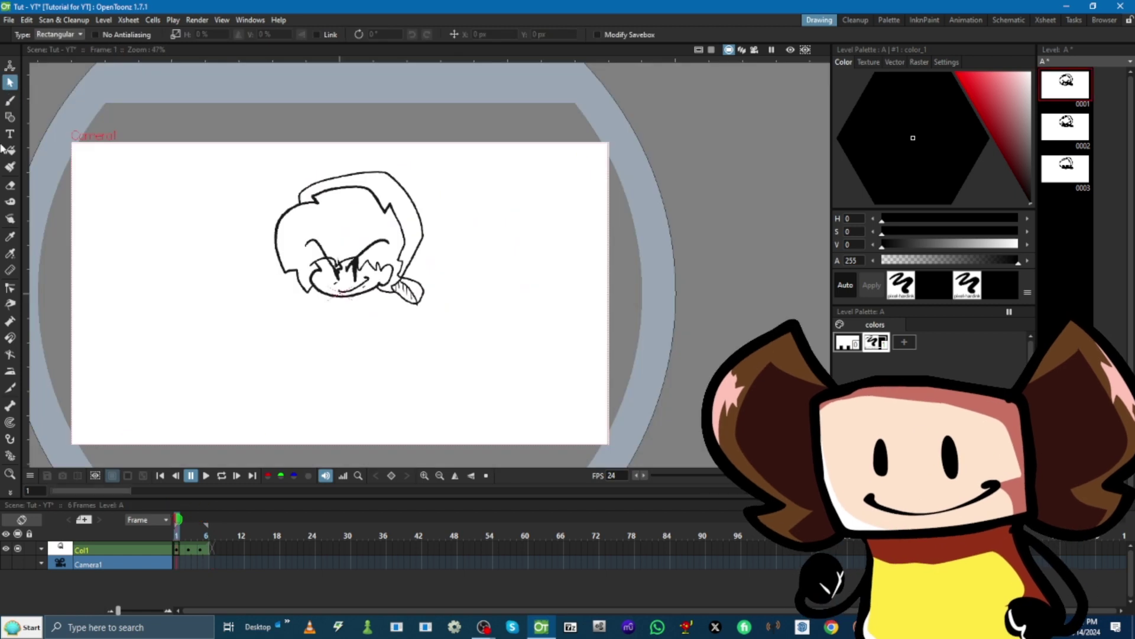
Add a tan palette style (H 35, S 48, V 84) and fill the face of the frame 3 drawing with it.
scroll(340, 242, up, 5)
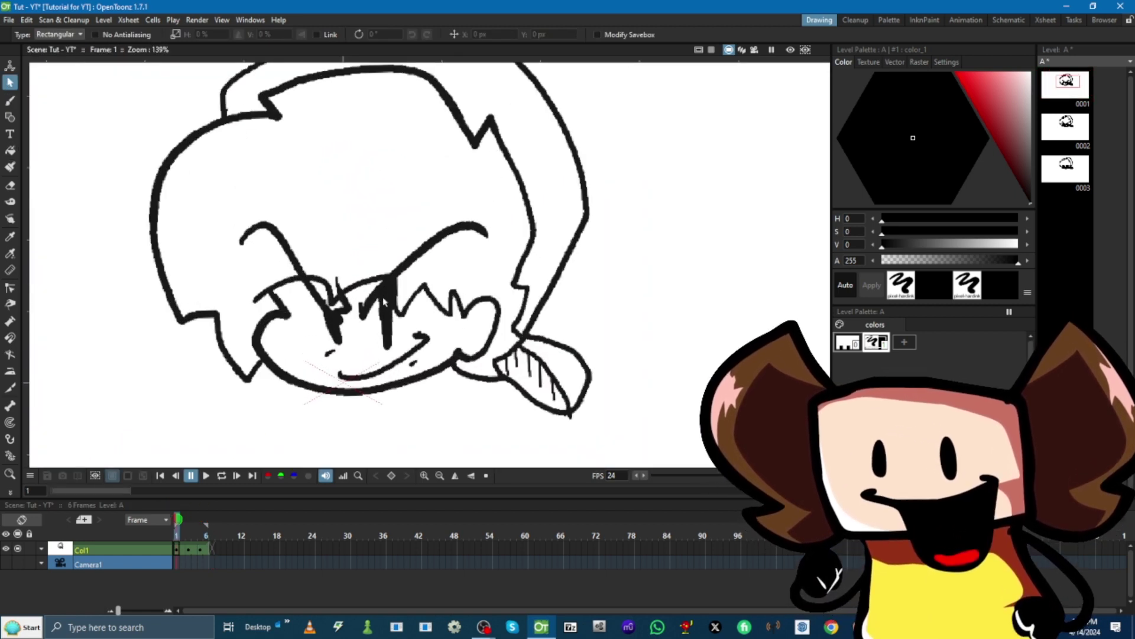
scroll(379, 294, down, 2)
click(186, 549)
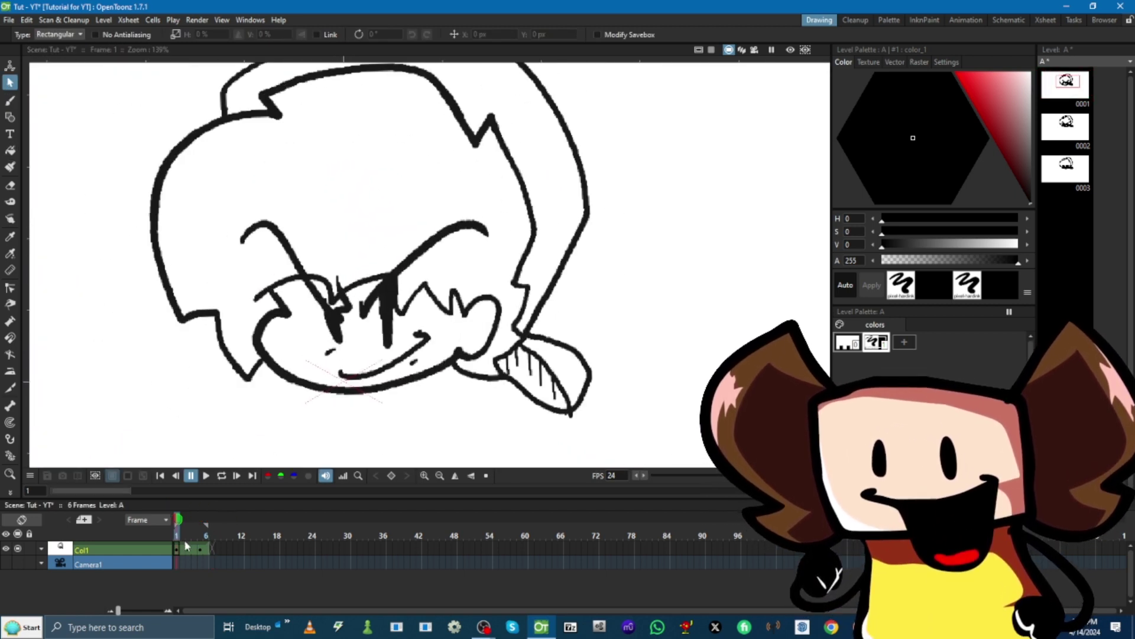
click(188, 548)
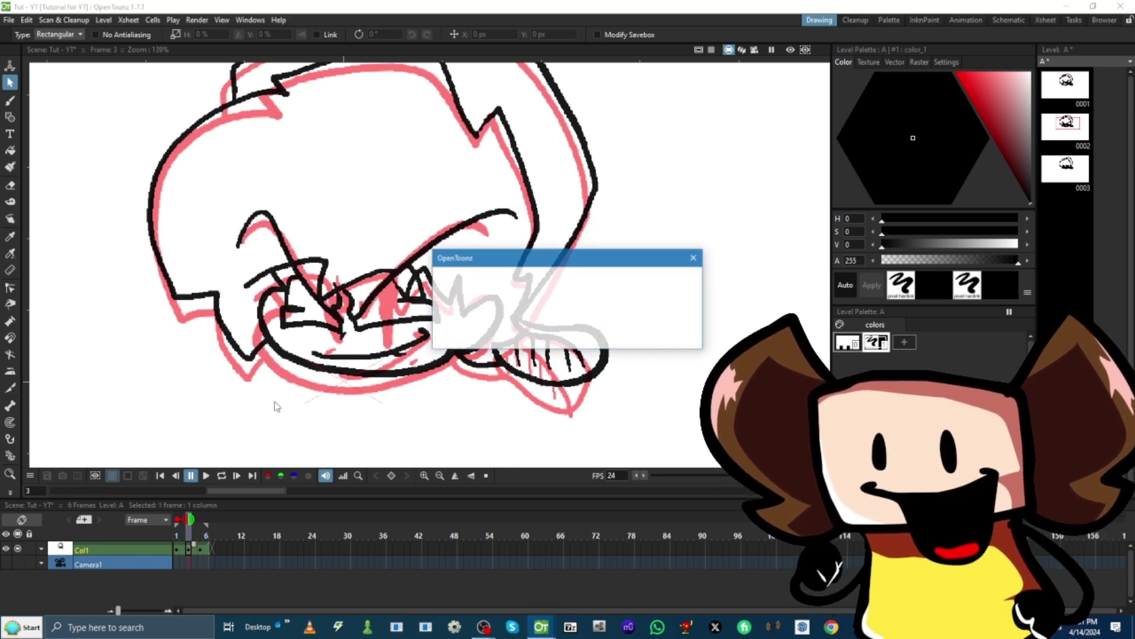
click(11, 150)
scroll(280, 232, down, 4)
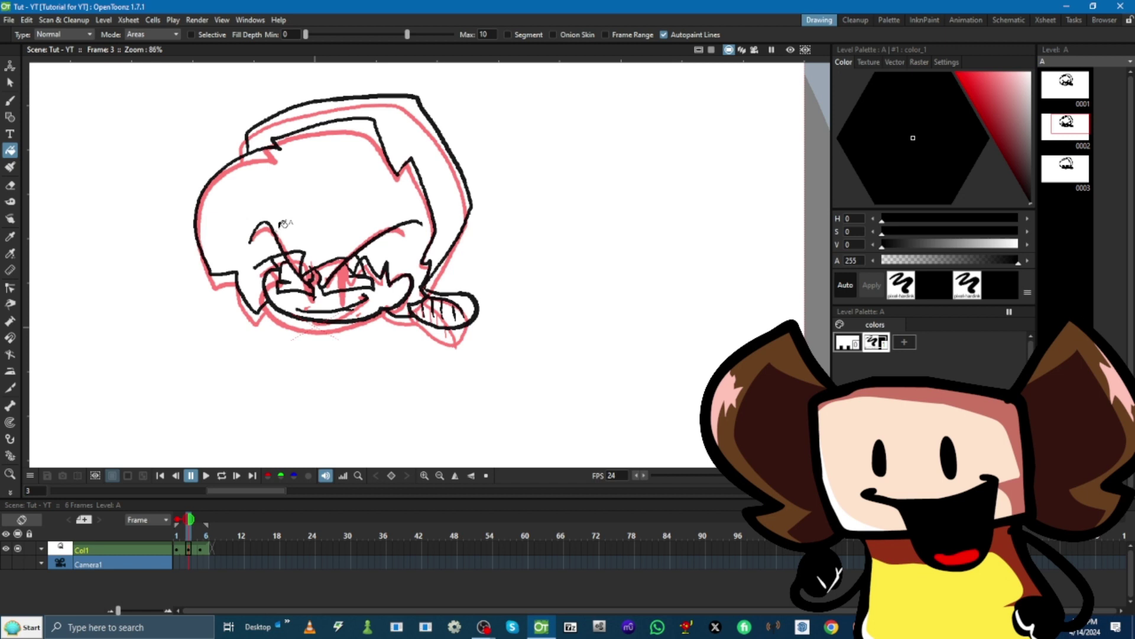
scroll(282, 229, up, 4)
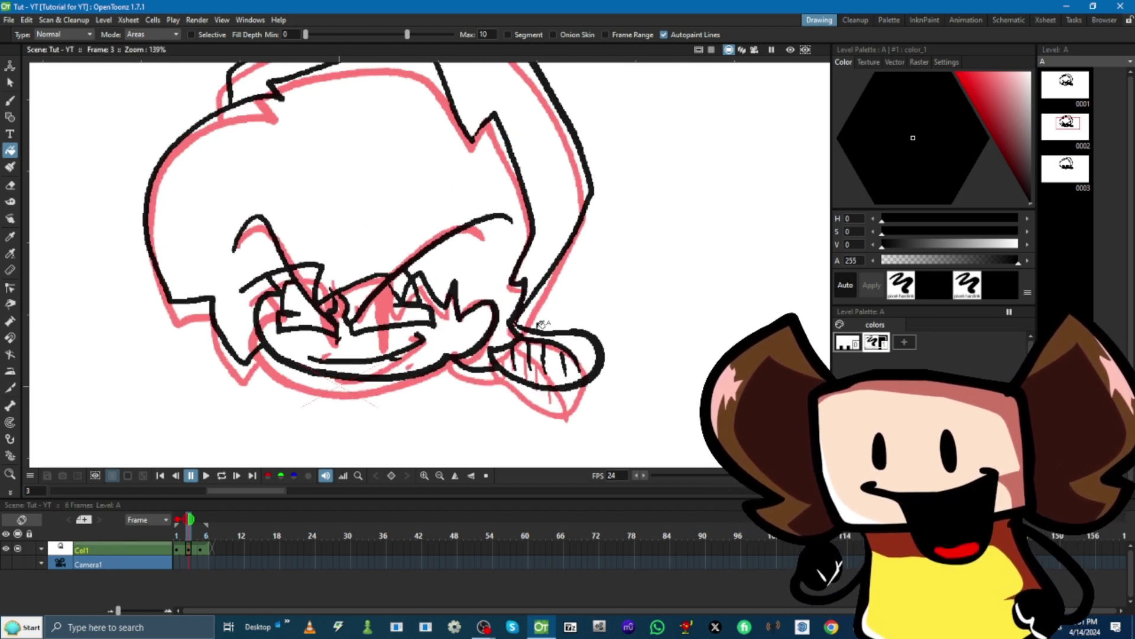
click(903, 341)
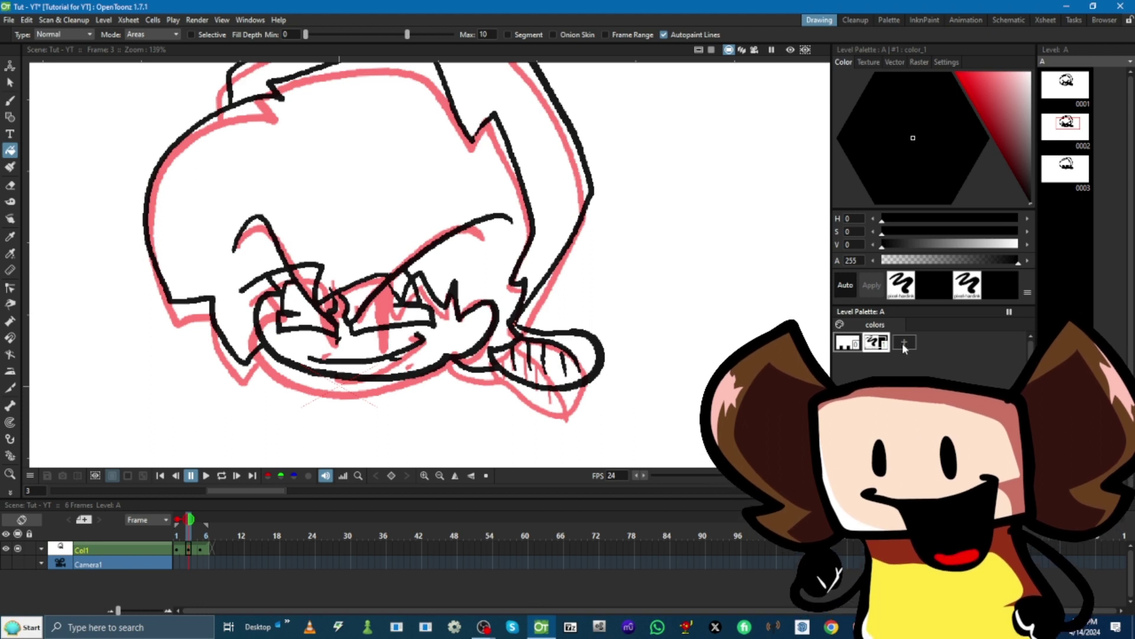
mouse_move(1012, 109)
mouse_down()
mouse_move(939, 108)
mouse_move(1007, 107)
mouse_move(1004, 93)
mouse_up()
drag(944, 120, 939, 121)
click(411, 290)
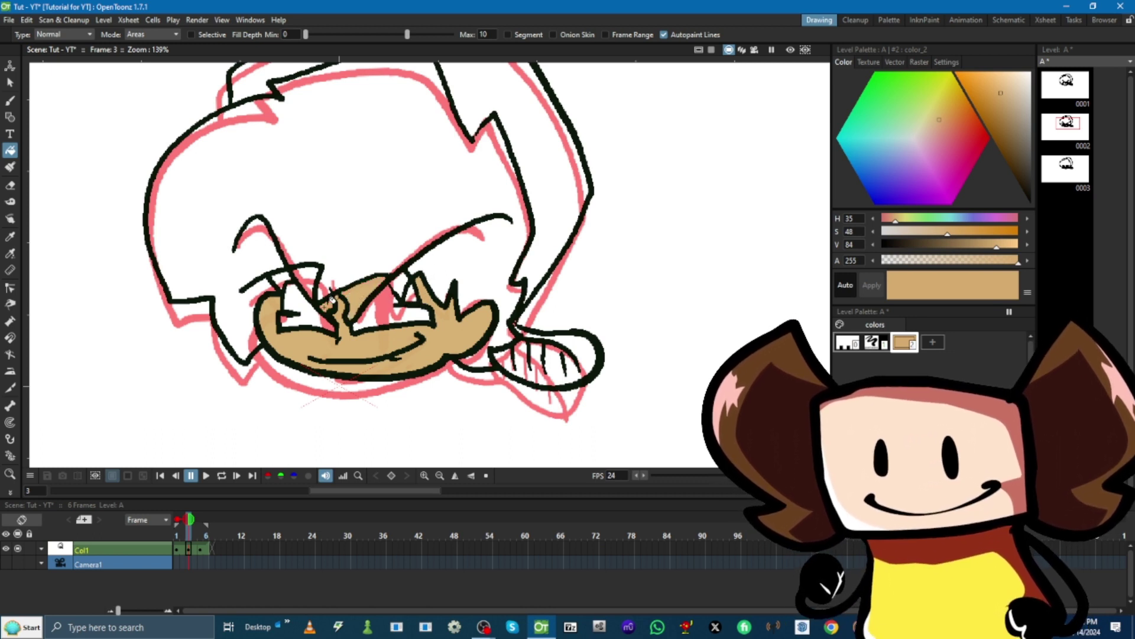
Add a brown palette style (H 12, S 56, V 51) and fill the front hair on frame 3.
scroll(290, 251, down, 3)
scroll(290, 252, up, 3)
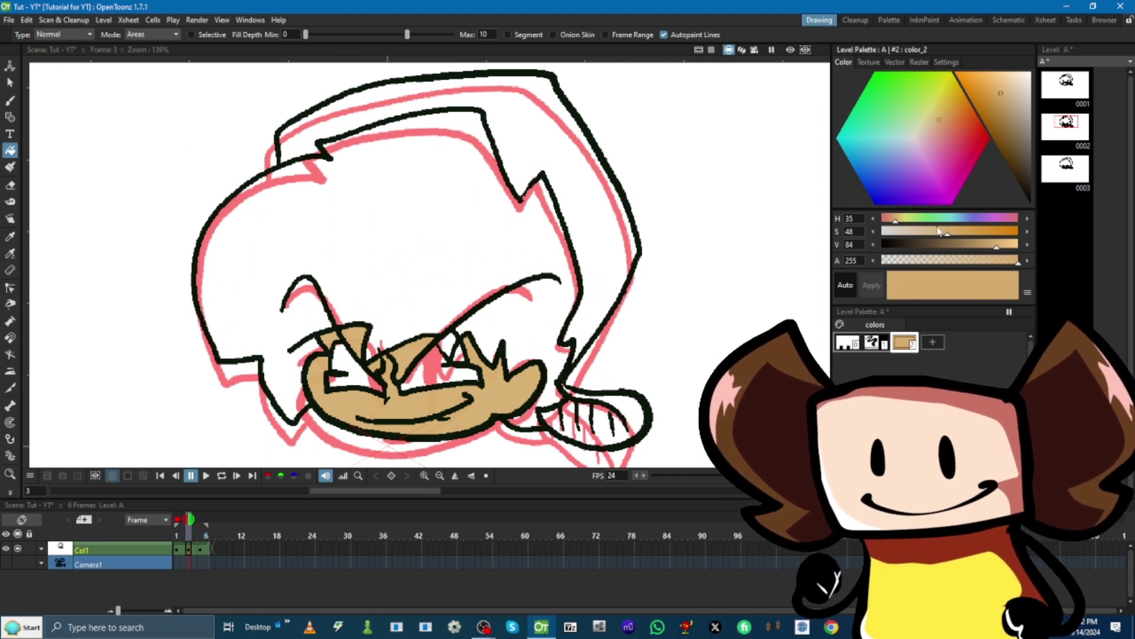
click(934, 342)
click(939, 125)
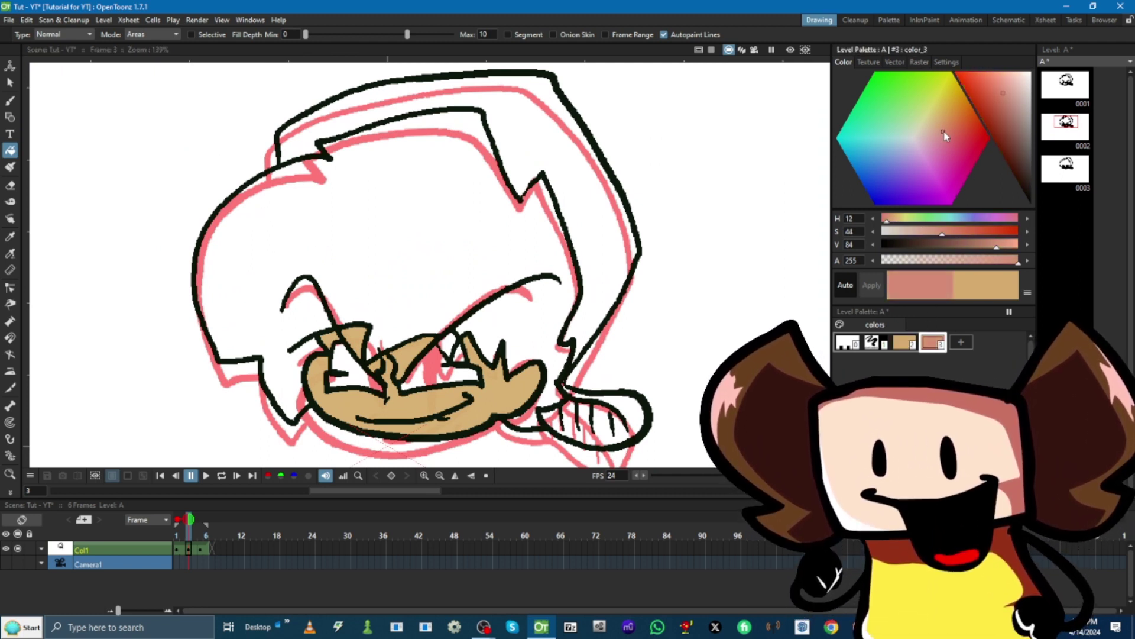
click(960, 128)
drag(1002, 95, 1009, 137)
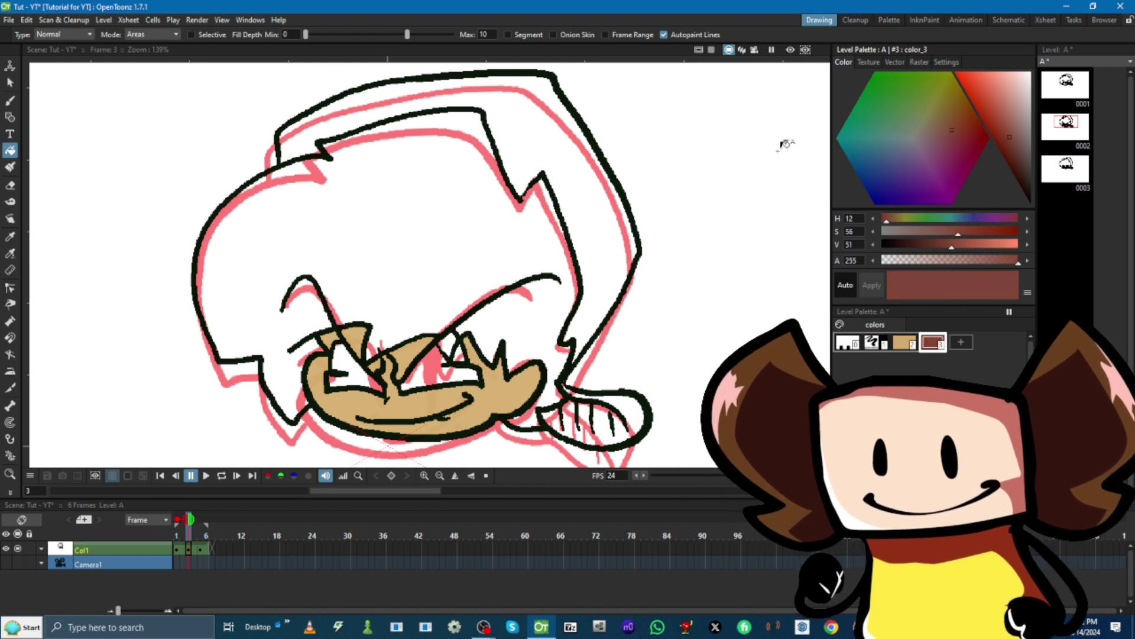
click(426, 233)
scroll(560, 385, down, 2)
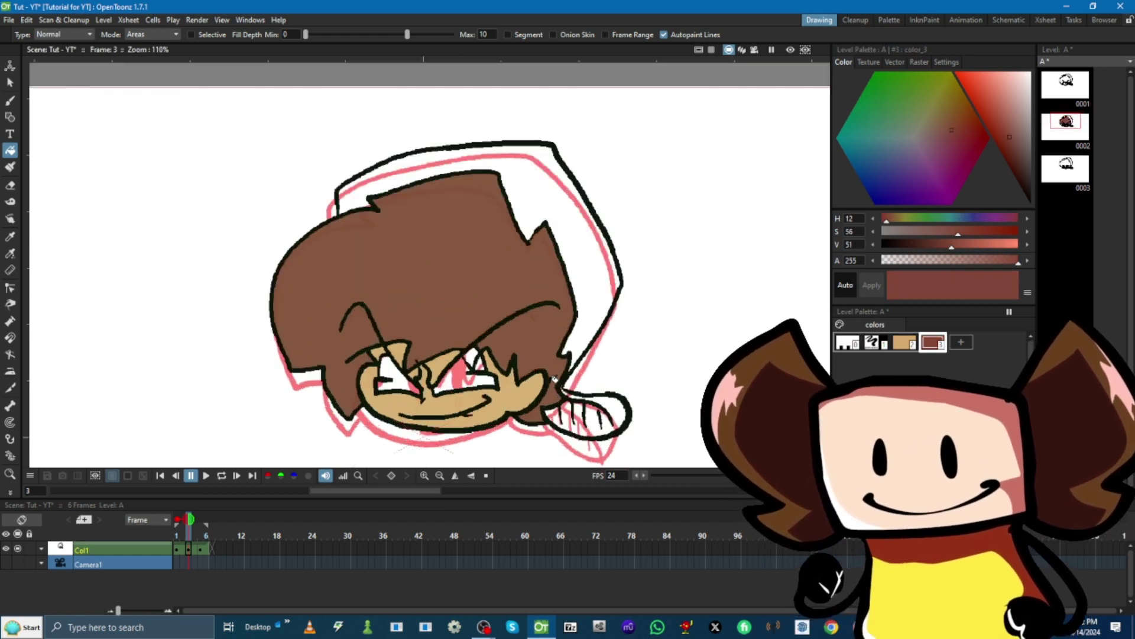
Fill the white areas of both eyes on frame 3 with the brown hair style.
scroll(469, 346, up, 3)
click(453, 342)
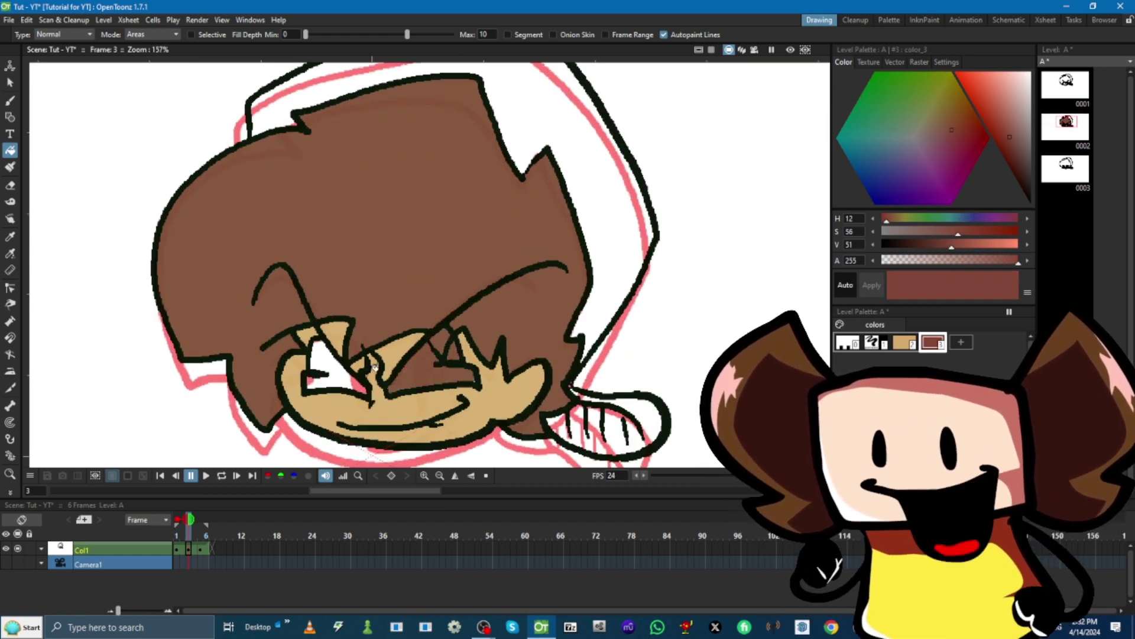
click(331, 372)
scroll(460, 273, down, 2)
scroll(460, 273, up, 2)
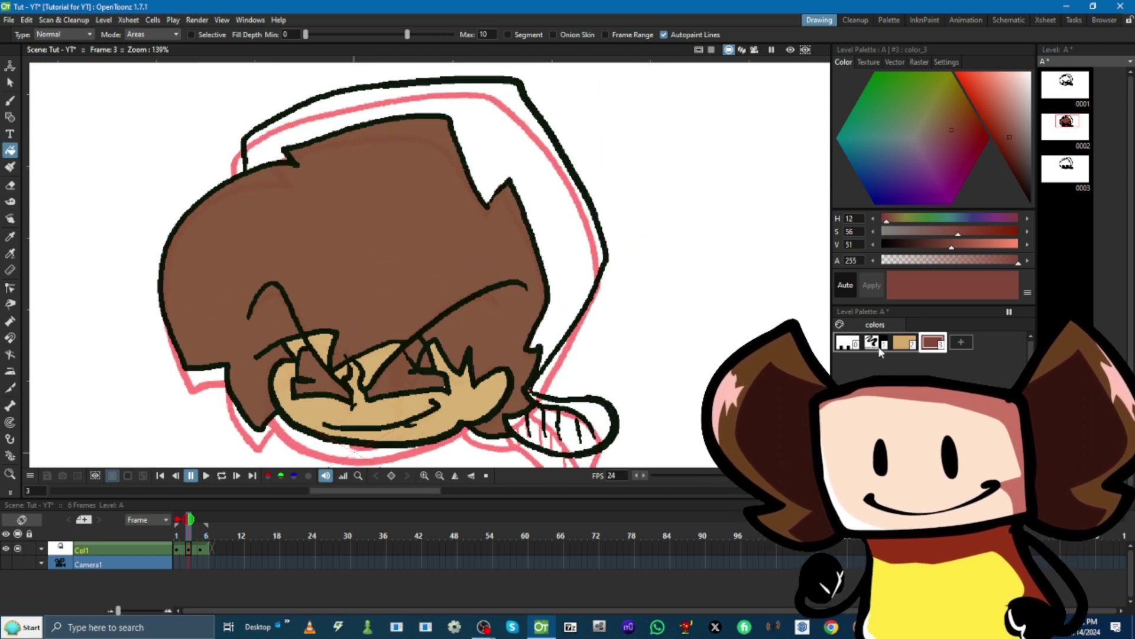
Add a bright red palette style (H 8, S 89, V 83) and fill the outer back area behind the hair.
click(961, 342)
click(977, 129)
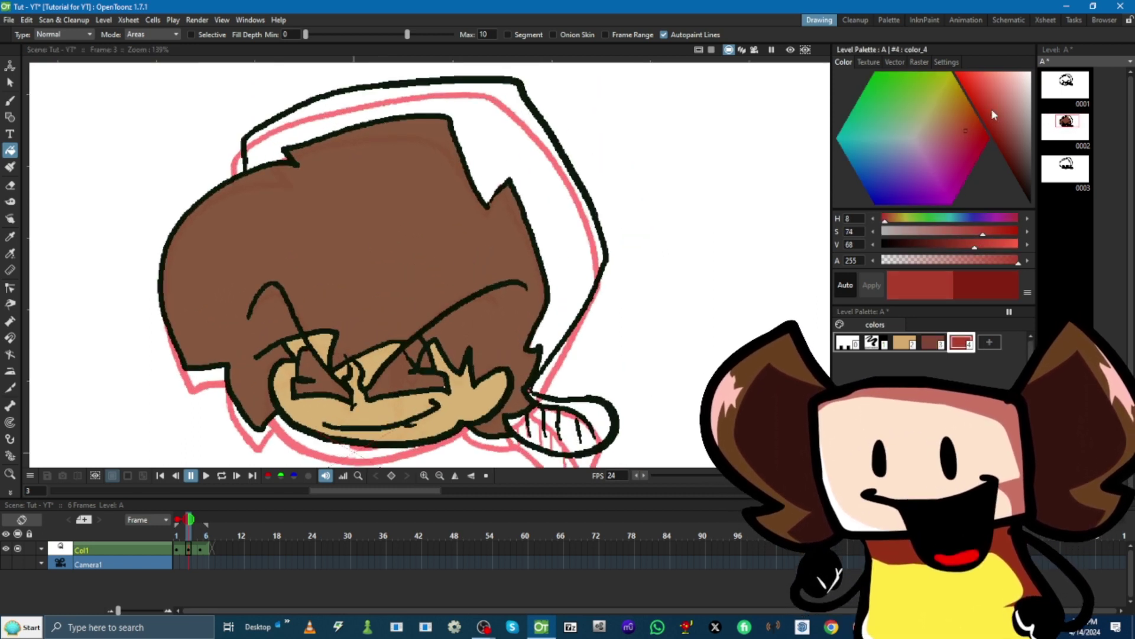
click(975, 95)
click(575, 231)
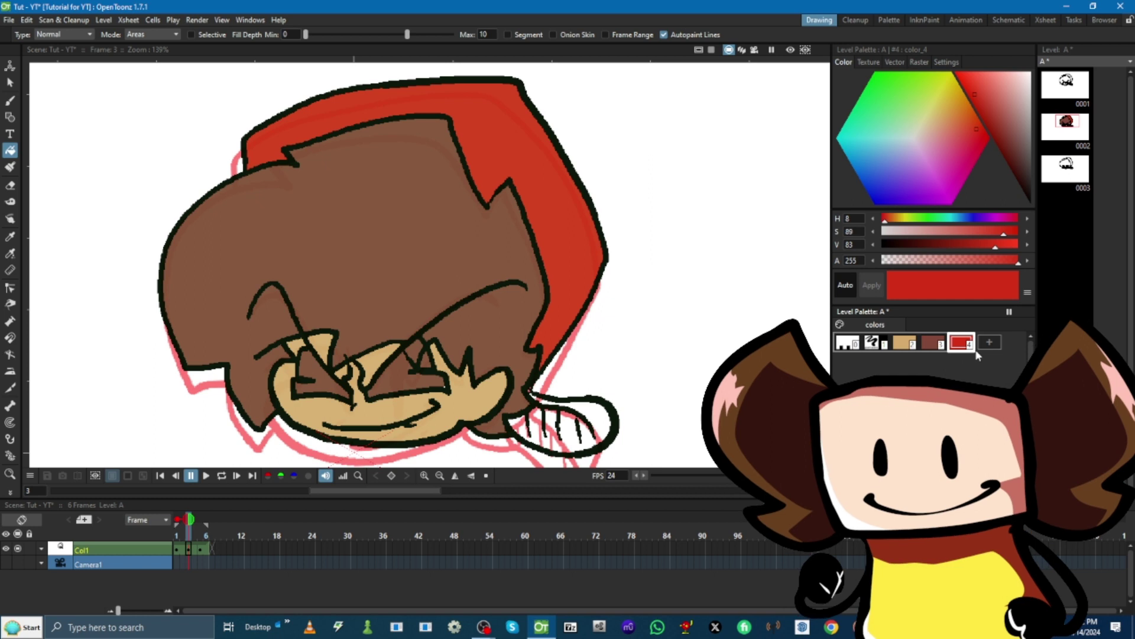
Add a muted red palette style (H 8, S 64, V 67) and fill the striped hair tip on frame 3.
click(990, 342)
click(998, 115)
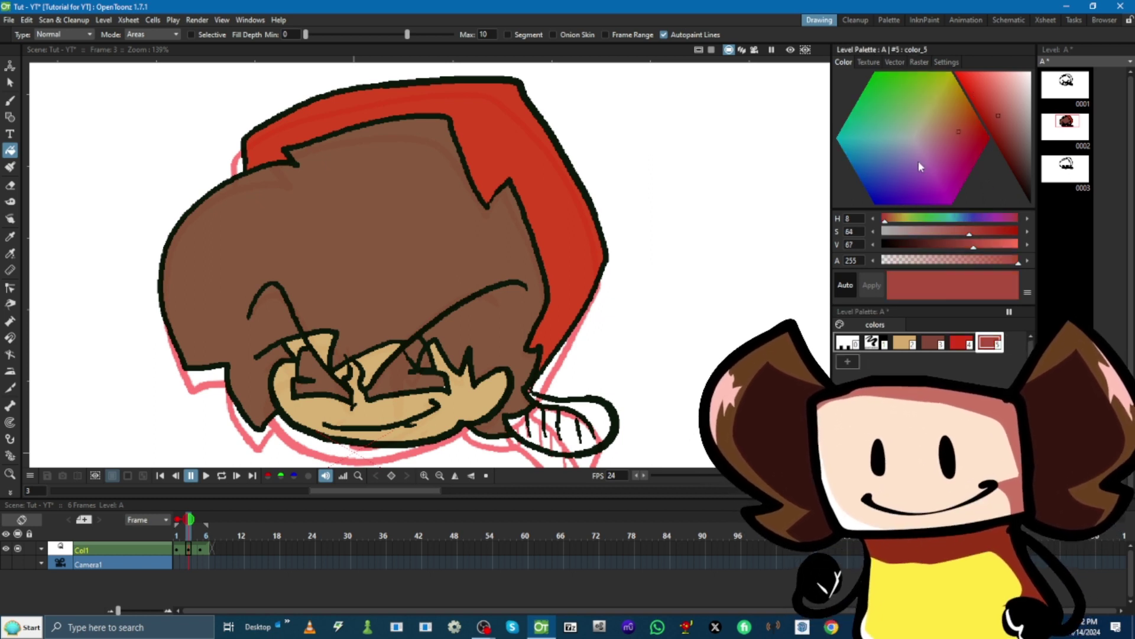
click(602, 412)
scroll(602, 412, down, 2)
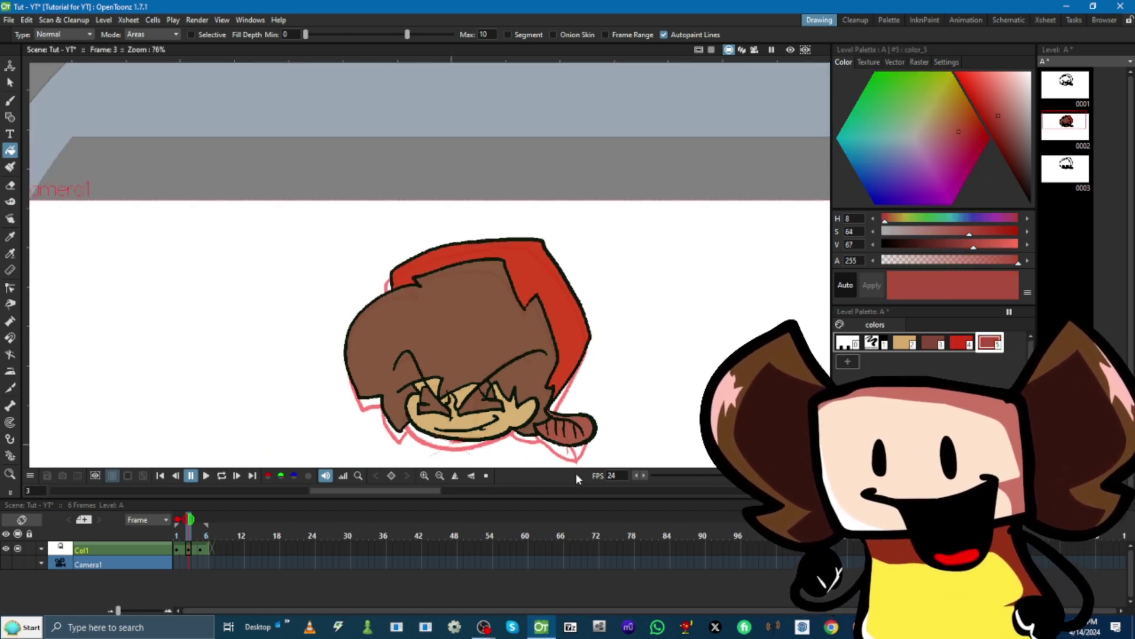
scroll(585, 422, up, 4)
scroll(576, 426, up, 1)
scroll(576, 425, down, 4)
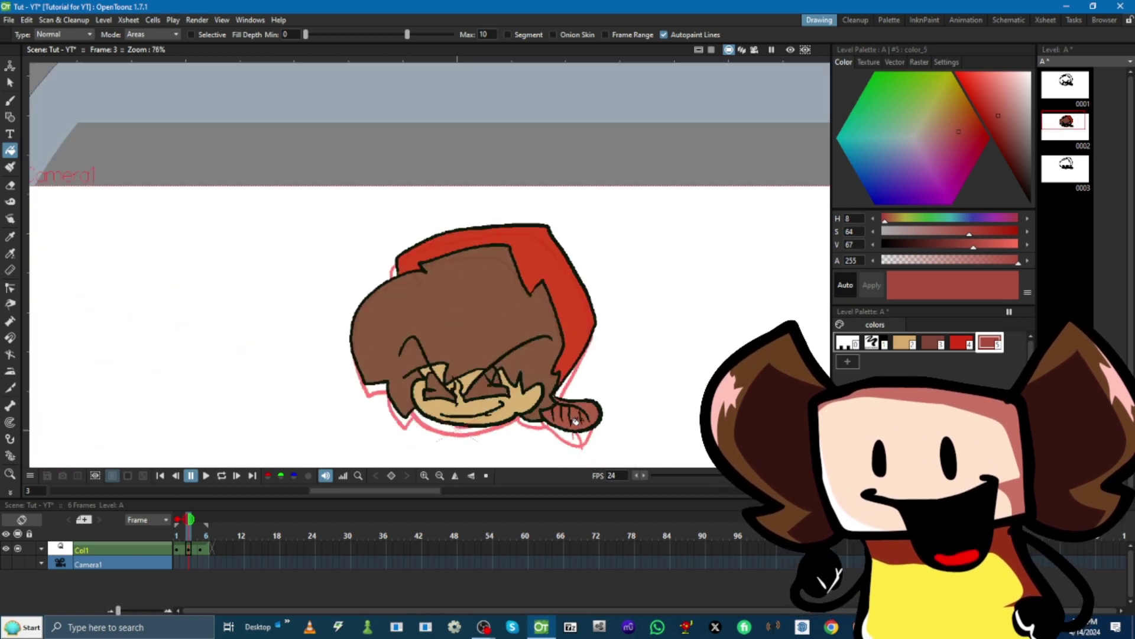
scroll(577, 426, up, 3)
Duplicate the brown hair style in the palette and darken the copy to H 12, S 54, V 42.
click(10, 101)
scroll(101, 236, down, 2)
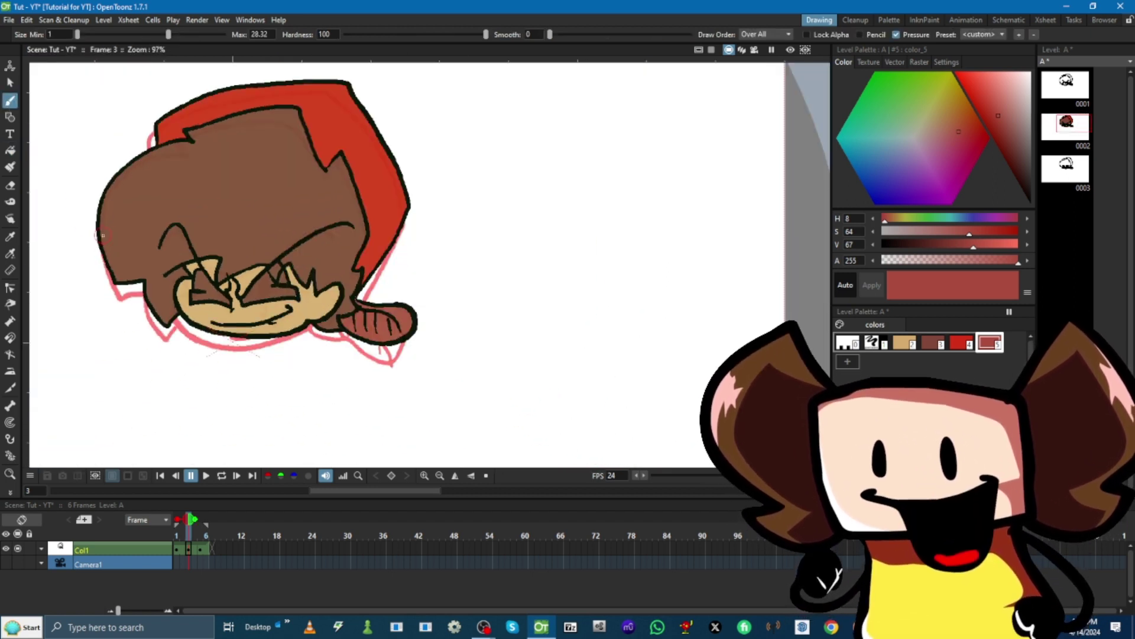
click(933, 341)
right_click(933, 343)
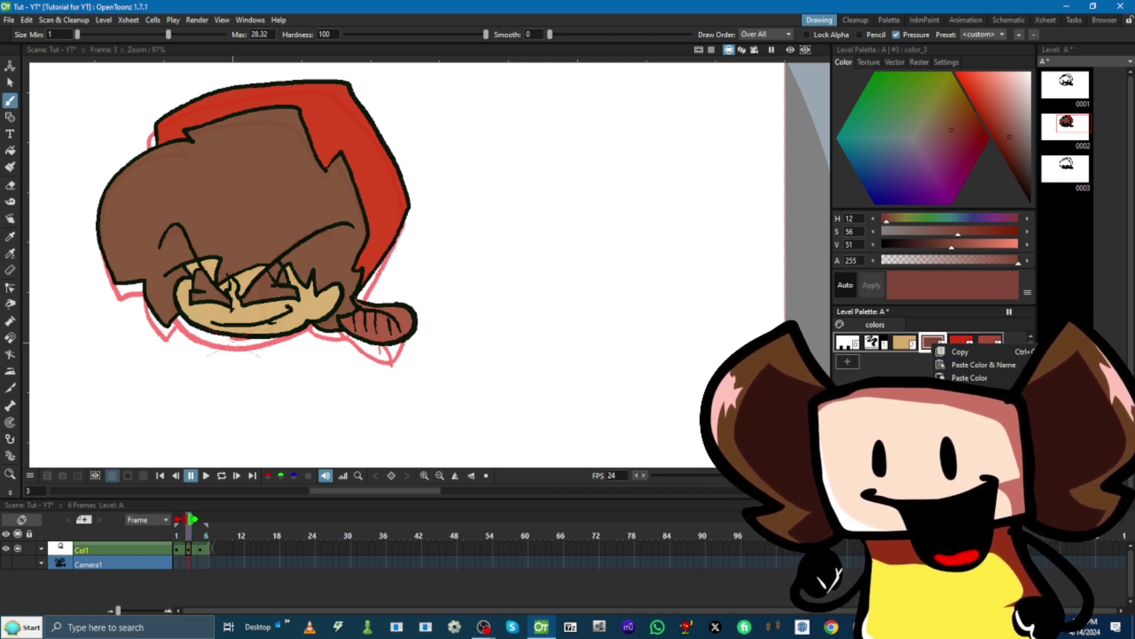
click(970, 377)
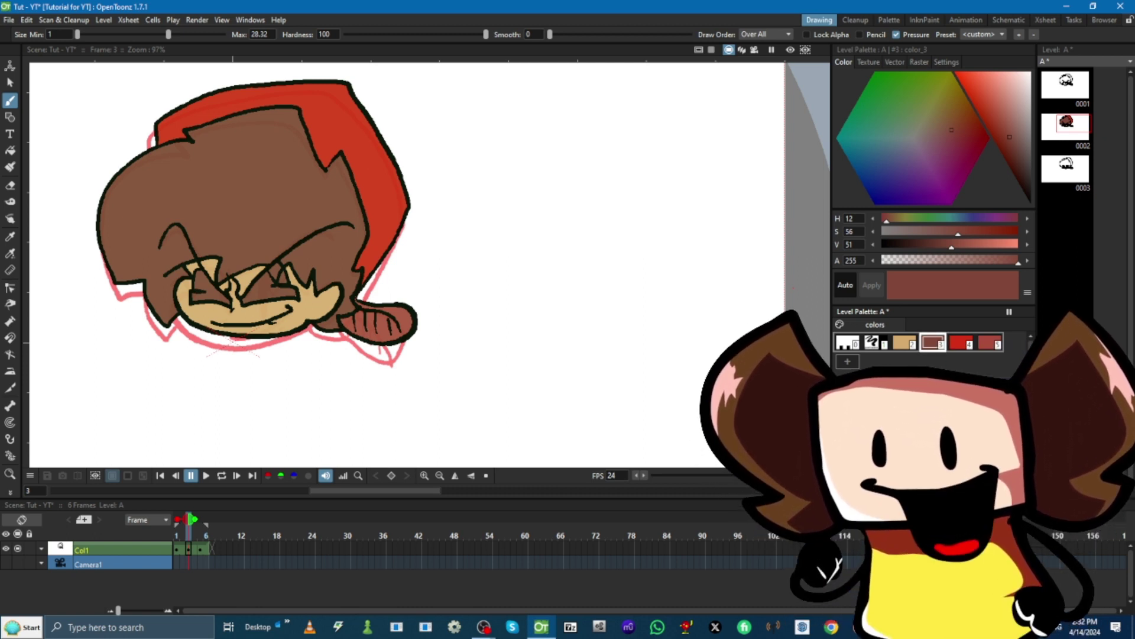
key(ctrl+v)
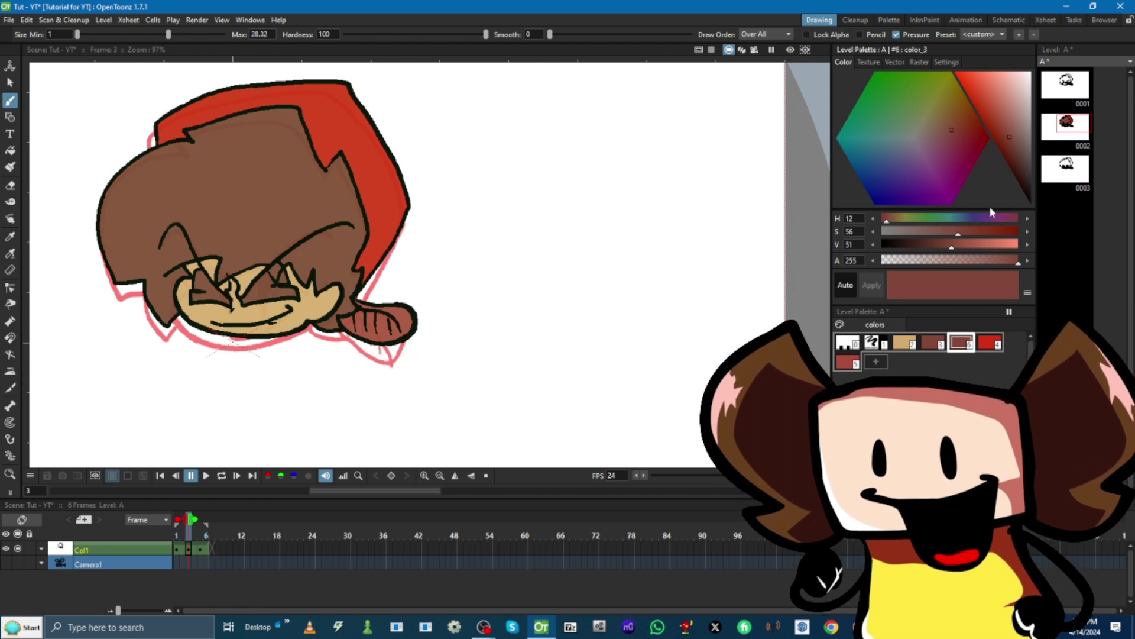
drag(1009, 142, 1014, 148)
Brush an inner shading outline across the front hair on frame 3 in the darker brown and save the scene.
scroll(378, 121, down, 4)
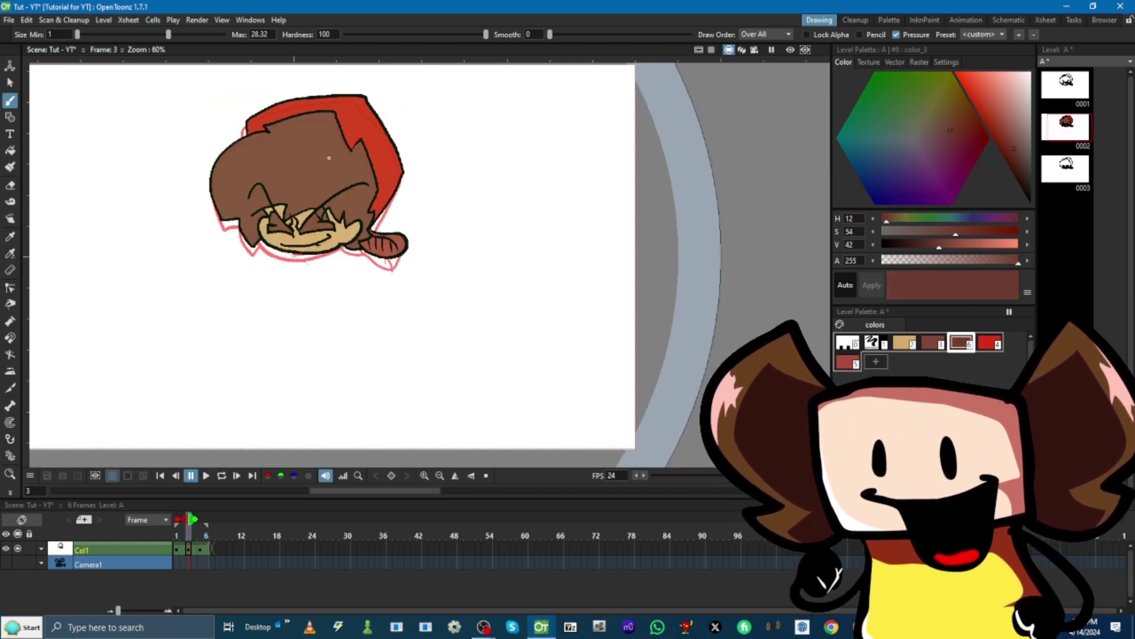
scroll(41, 138, up, 5)
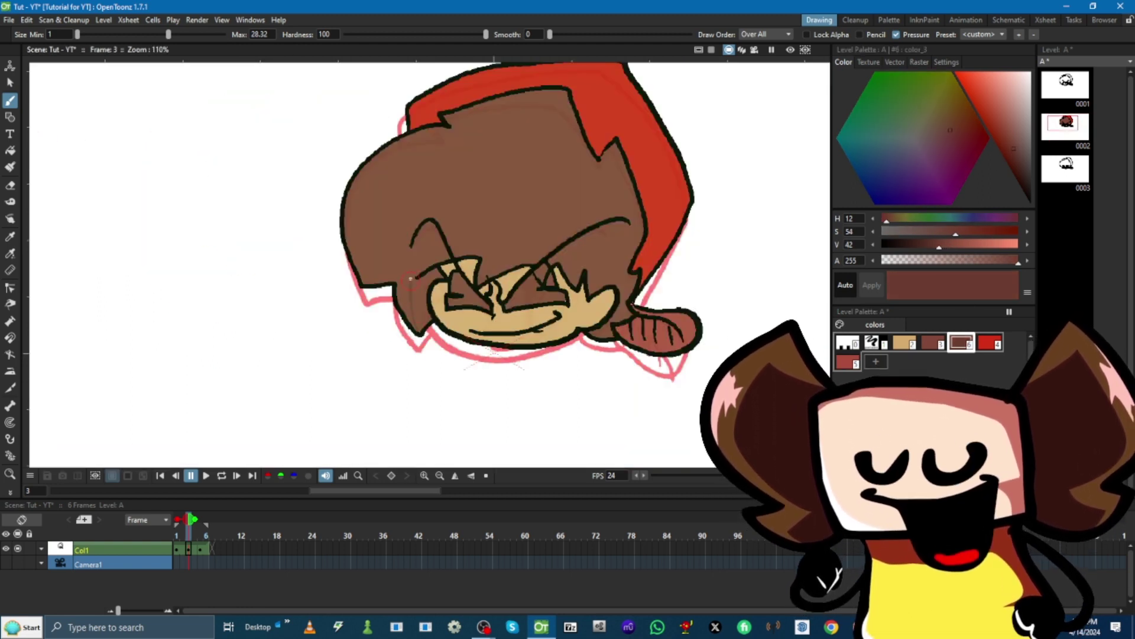
mouse_move(382, 267)
mouse_down()
mouse_move(382, 227)
mouse_move(468, 137)
mouse_move(542, 122)
mouse_move(609, 173)
mouse_up()
key(ctrl+s)
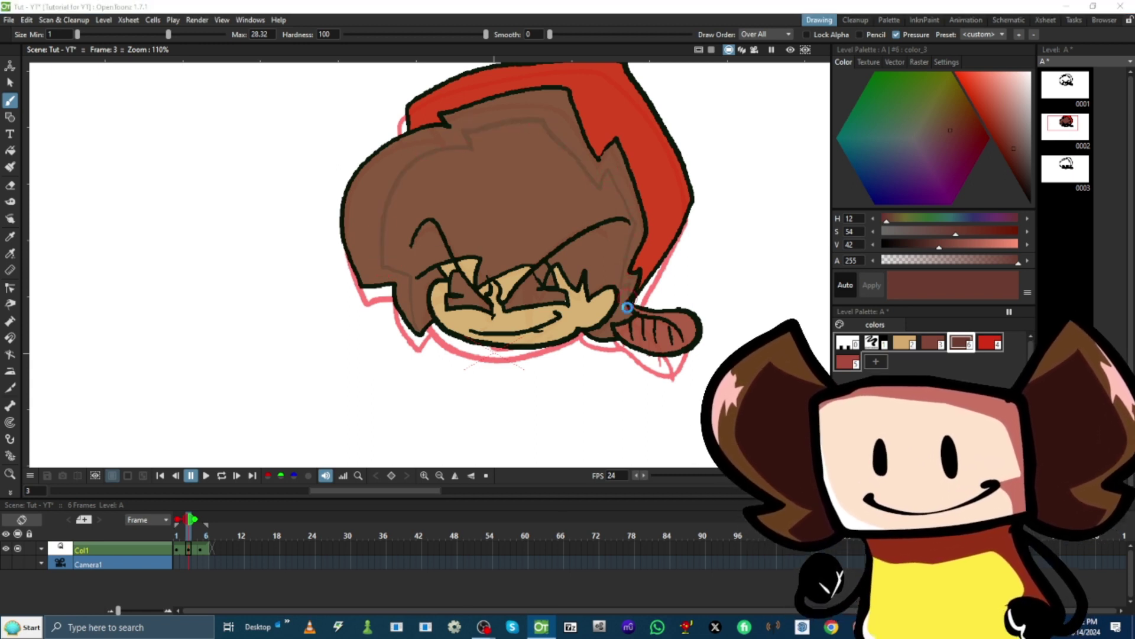
Fill the area enclosed by the shading outline in the hair with the darker brown.
click(12, 152)
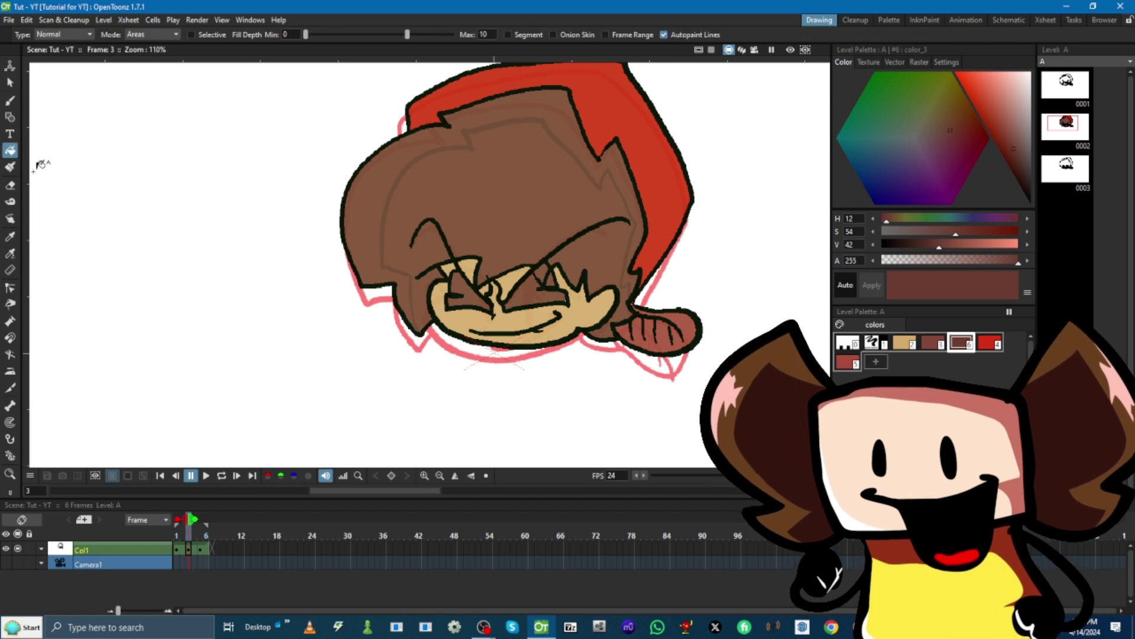
click(548, 196)
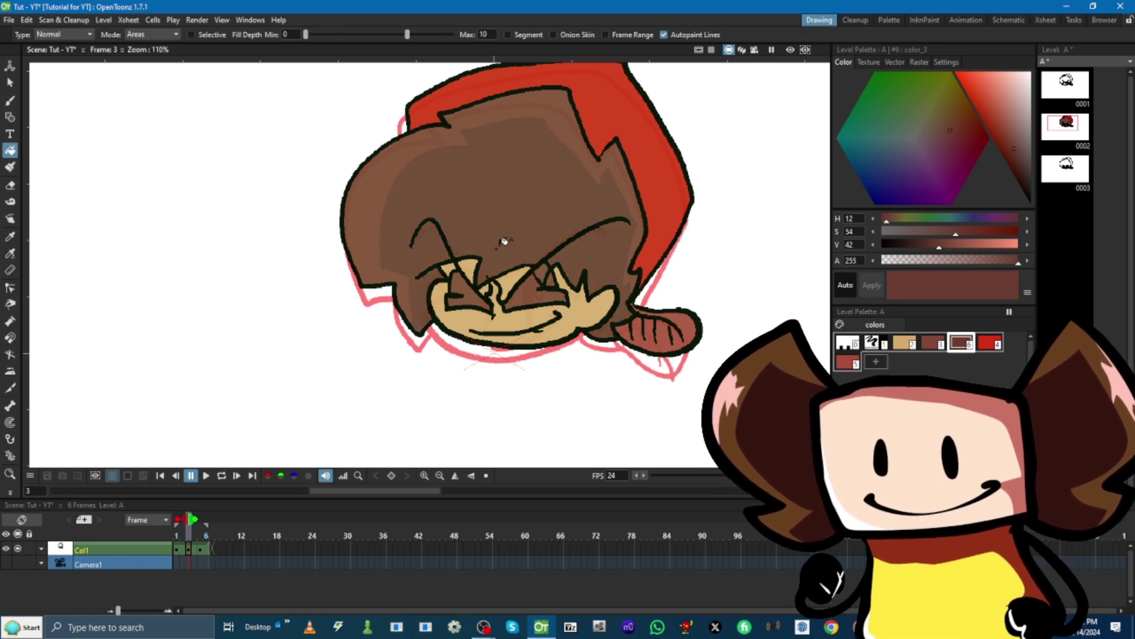
scroll(499, 224, up, 3)
scroll(496, 195, down, 5)
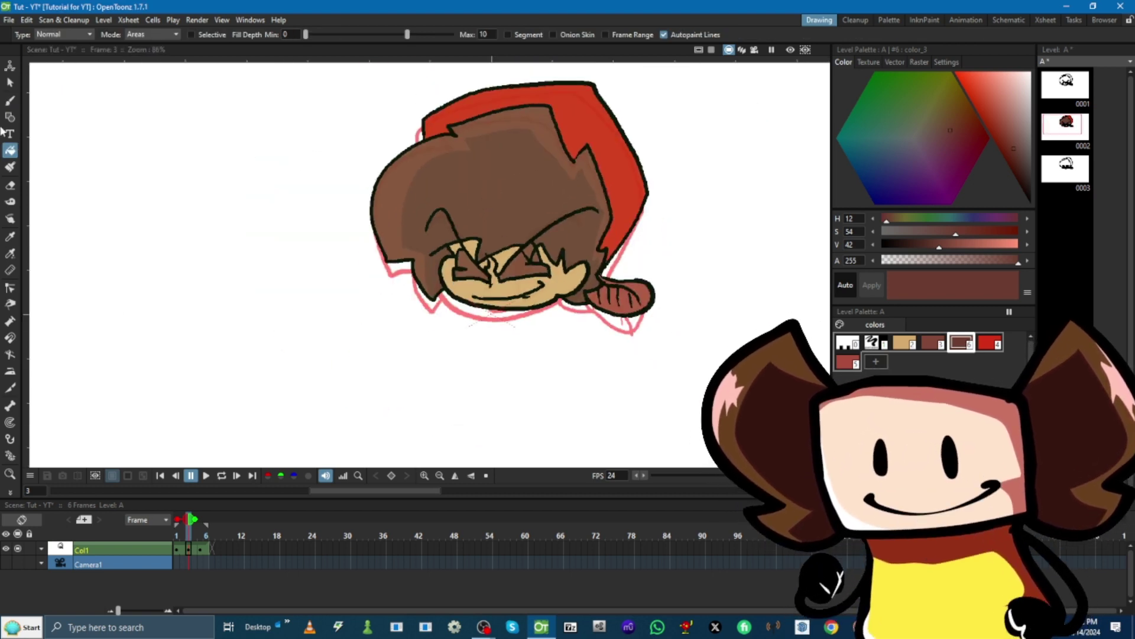
In the Animation workspace, move the character's drawing column from the first to the third Xsheet column.
key(b)
click(854, 20)
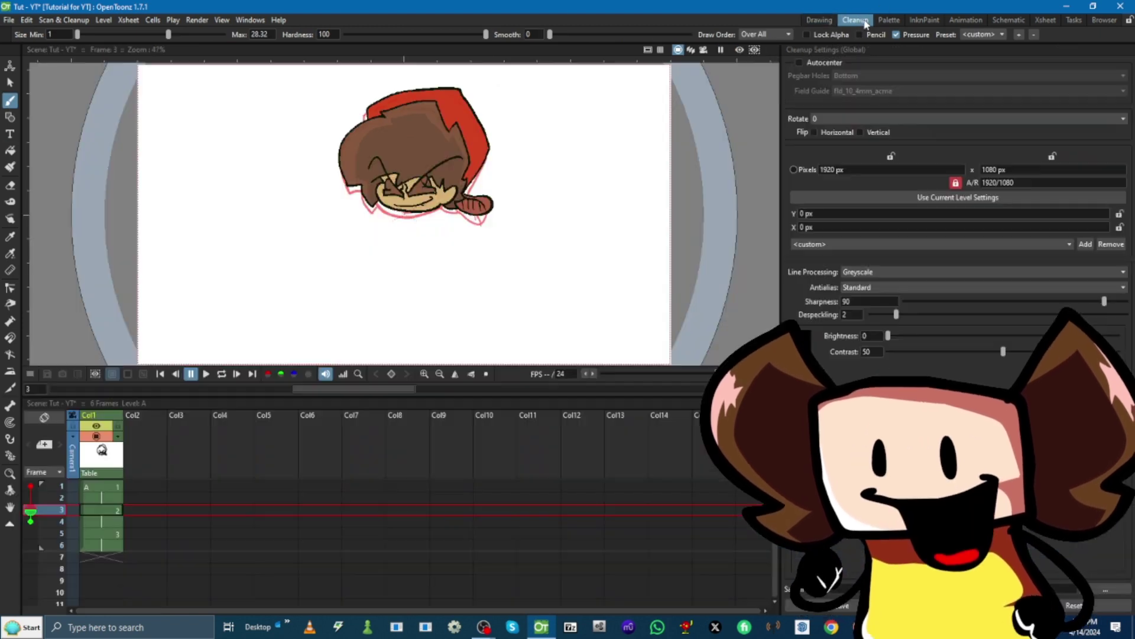
click(887, 20)
click(924, 20)
click(972, 21)
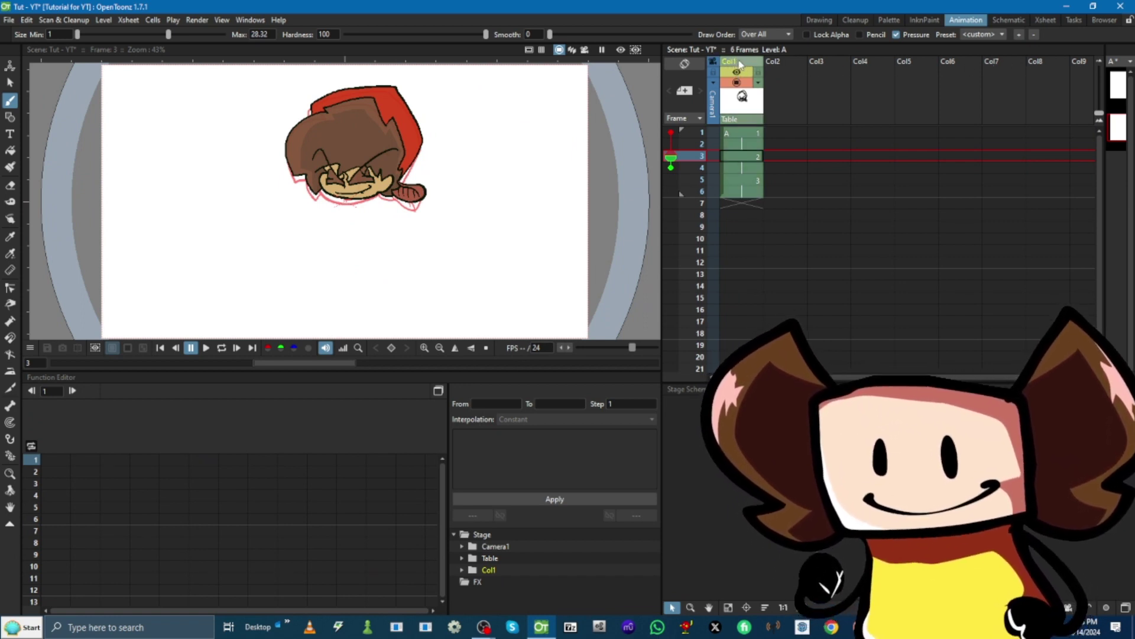
drag(765, 63, 832, 72)
click(768, 80)
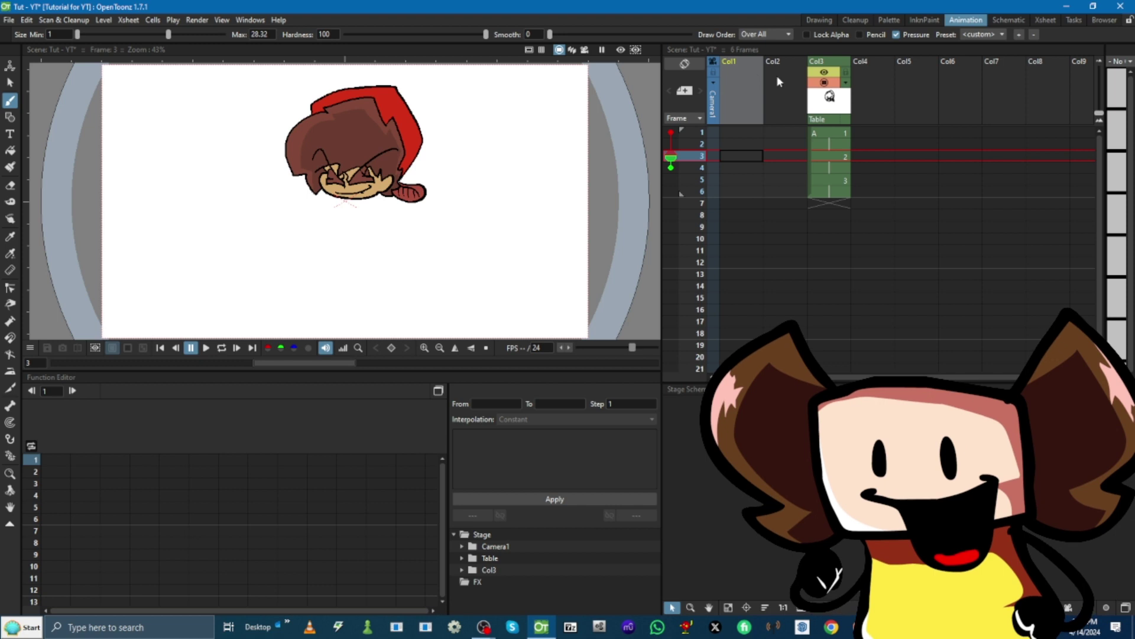
click(797, 90)
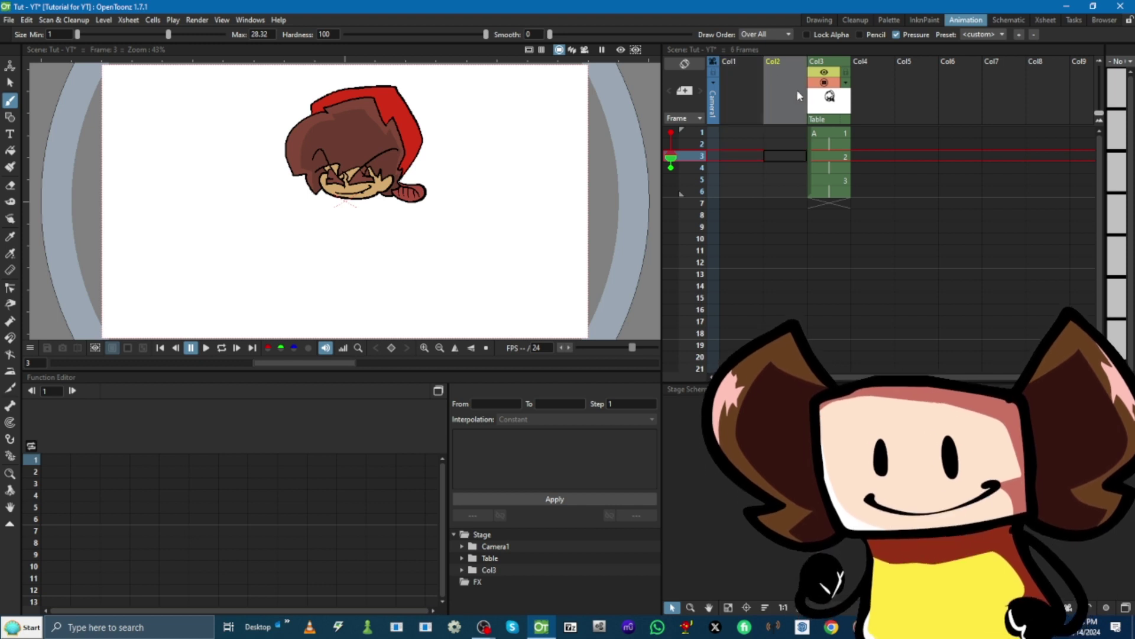
In the Drawing workspace, create a 1920 x 1080 px Toonz Raster level named B on frame 1 of Col1.
click(830, 18)
click(175, 576)
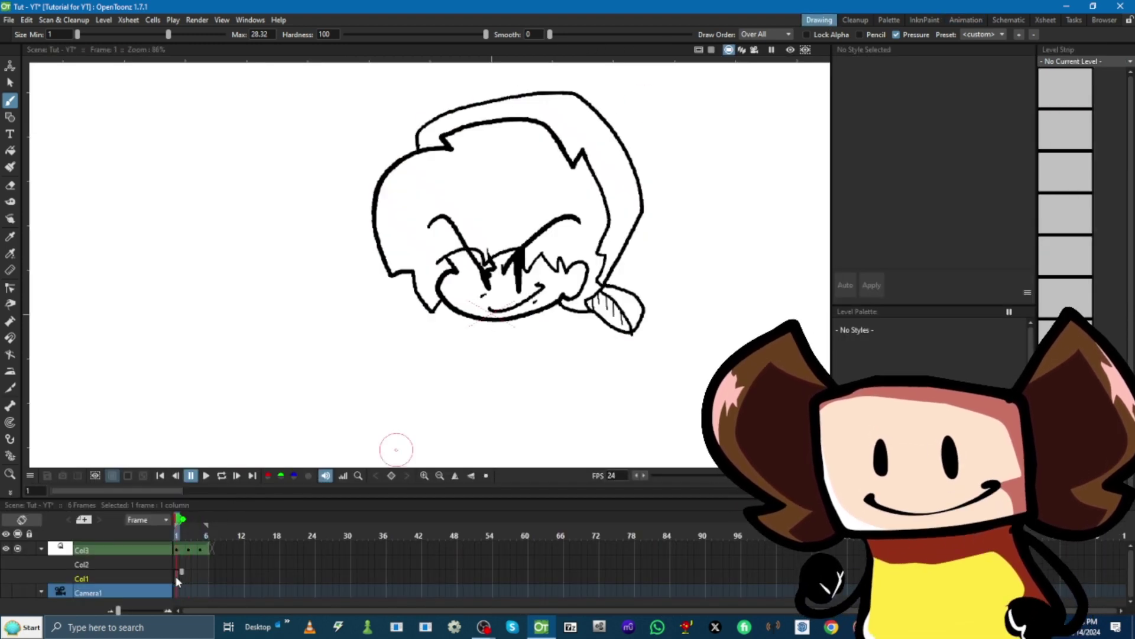
scroll(266, 201, up, 2)
scroll(663, 321, up, 3)
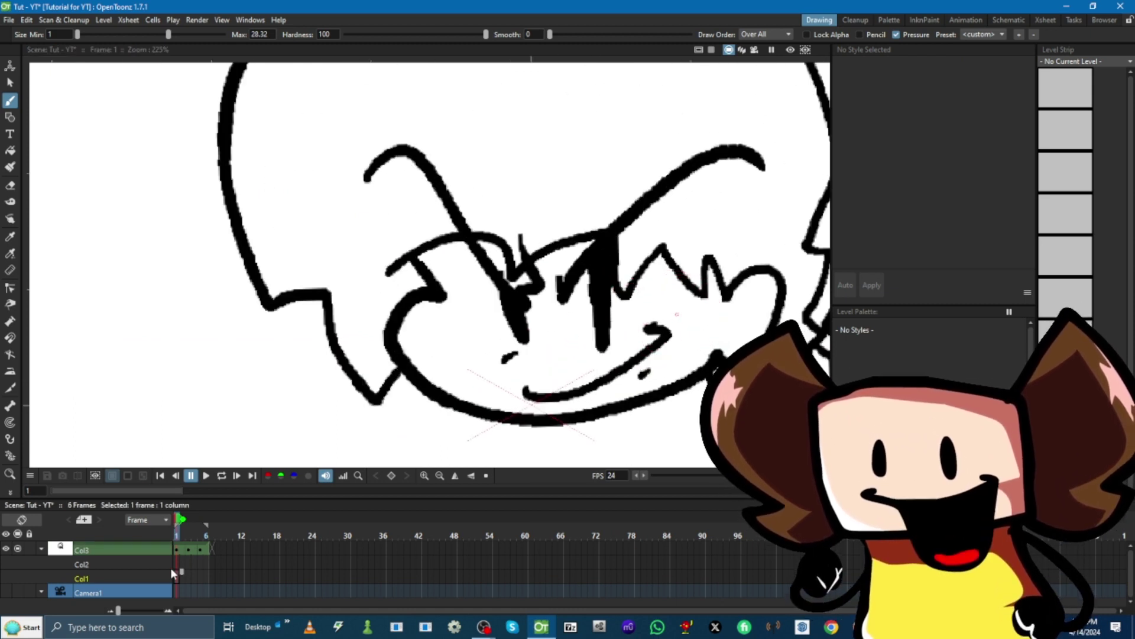
right_click(175, 584)
click(225, 523)
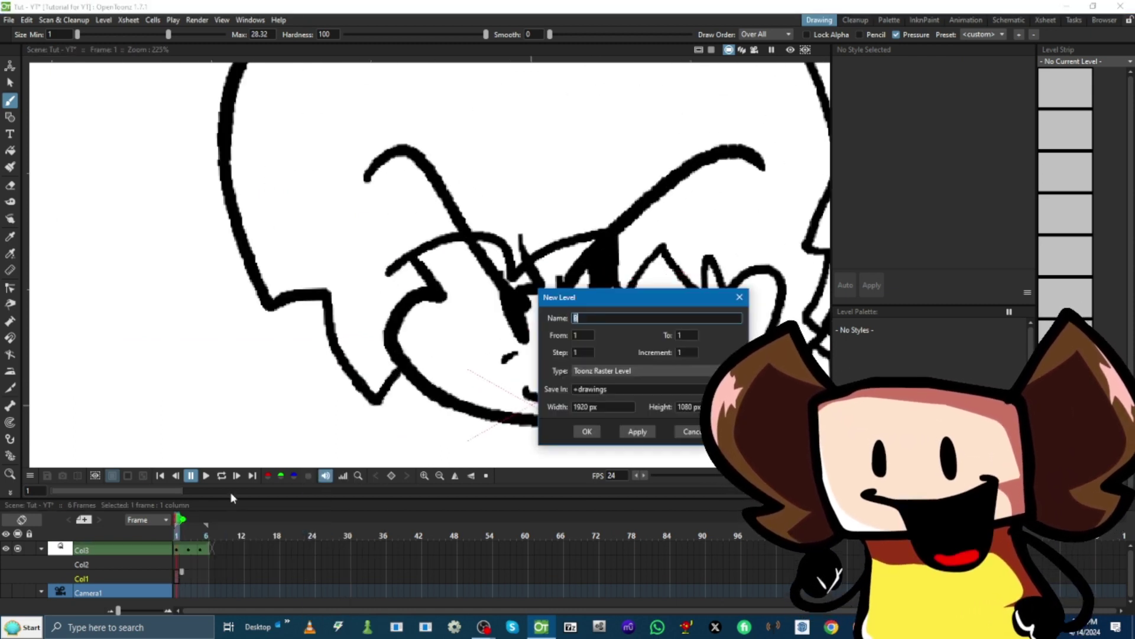
click(634, 436)
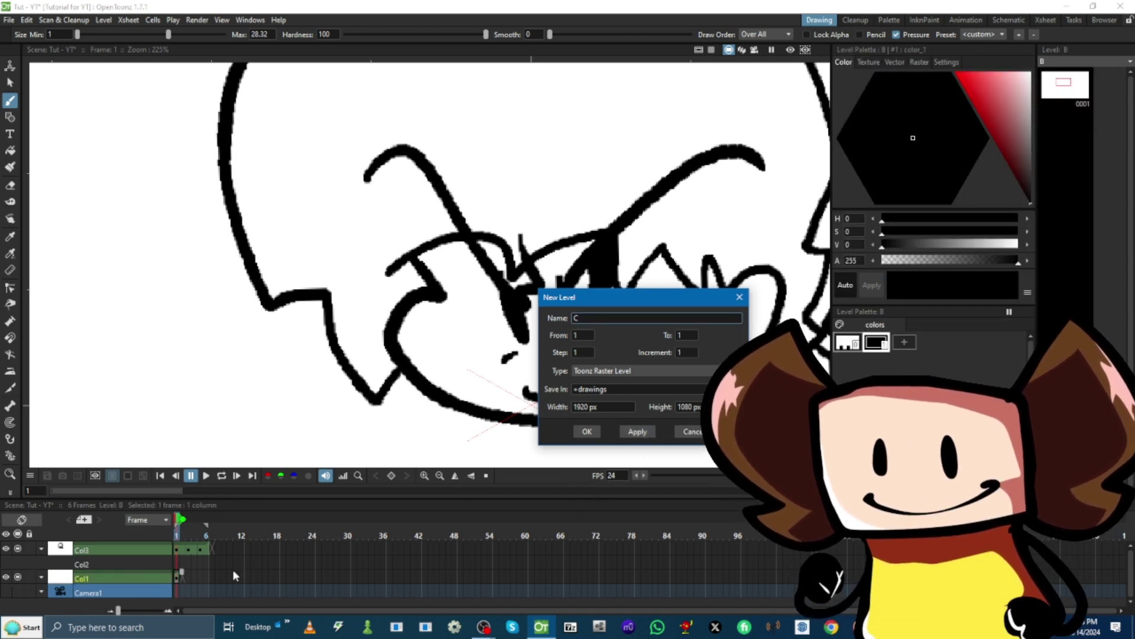
click(688, 435)
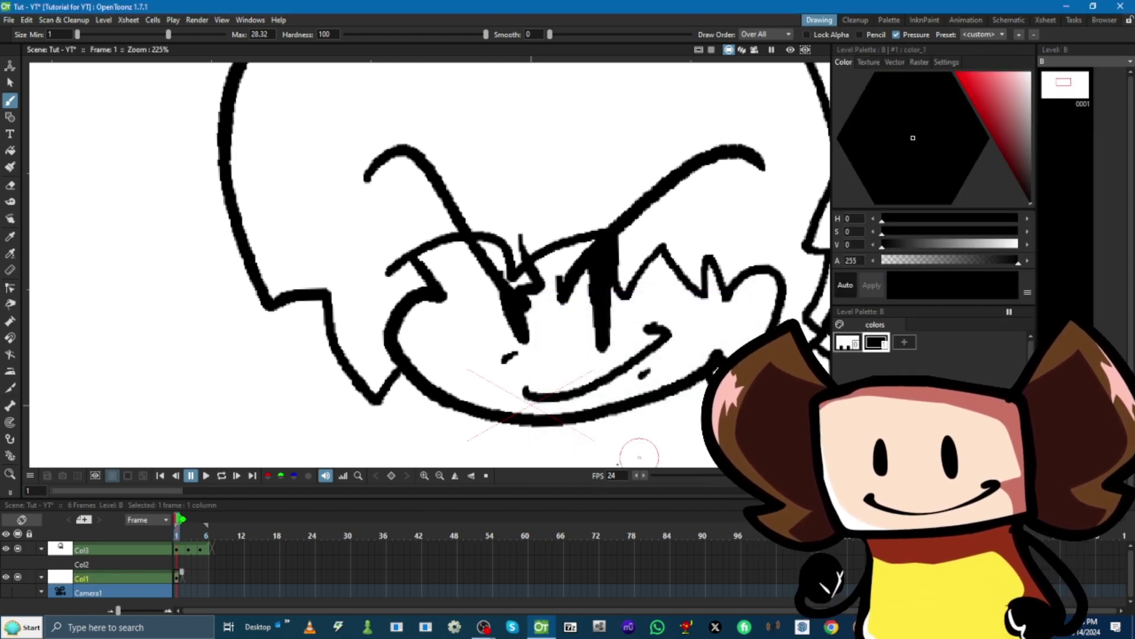
Extend the exposure of the level B drawing on Col1 through frame 6.
drag(182, 567, 194, 570)
click(177, 577)
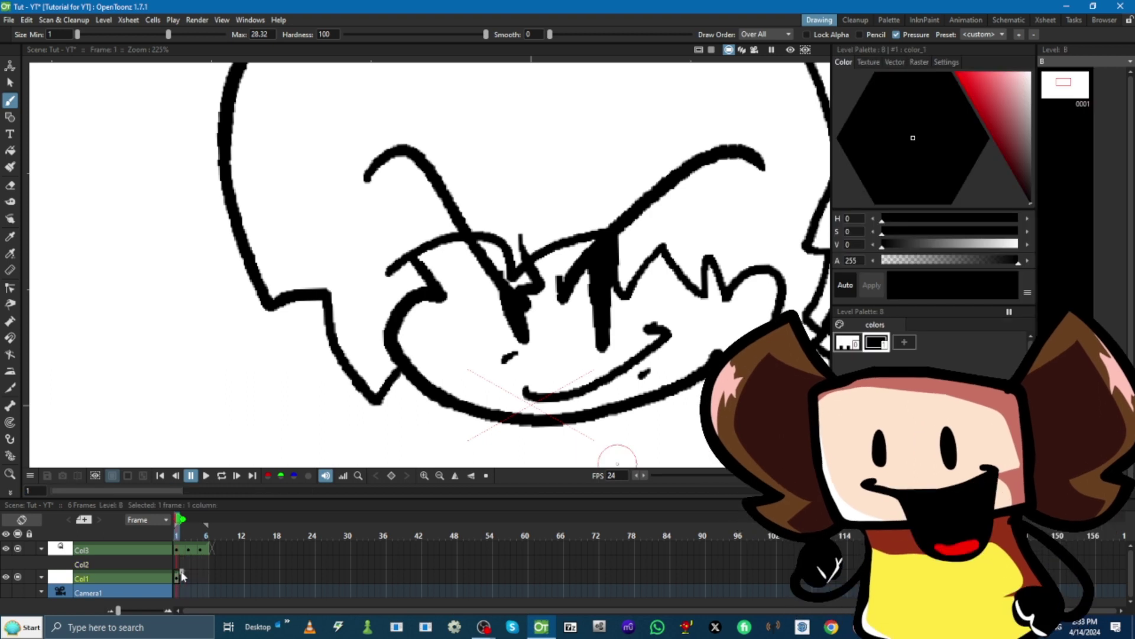
scroll(502, 341, down, 6)
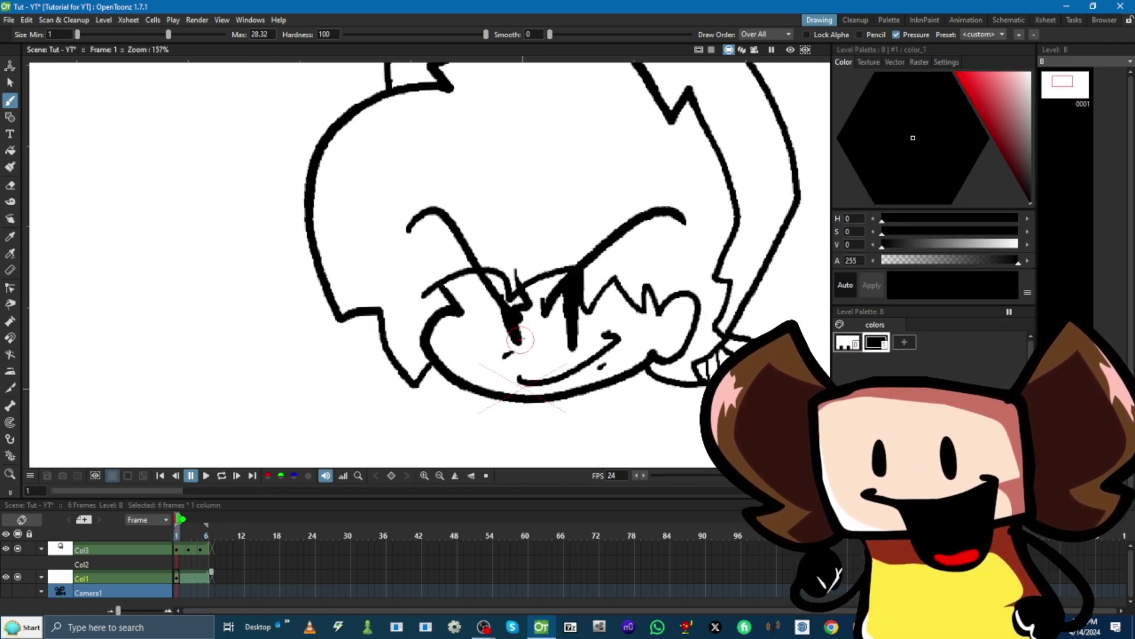
Set the brush style to H 37, S 59, V 83, outline the inside of the face and ear on frame 1, and save the scene.
scroll(598, 333, up, 5)
click(985, 91)
drag(946, 107, 994, 93)
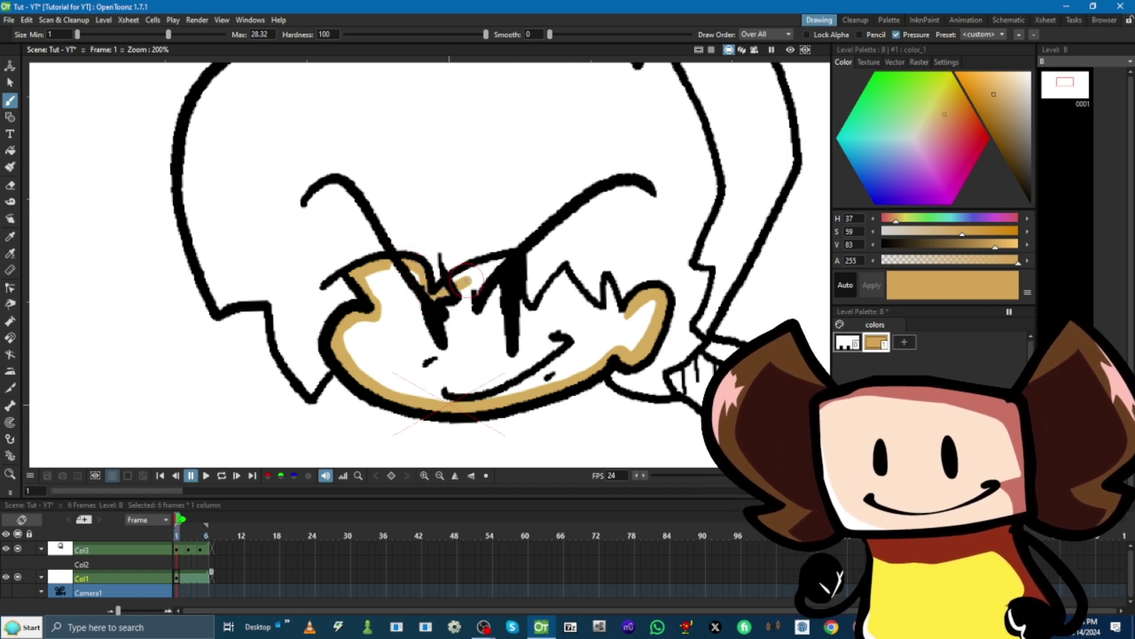
mouse_move(520, 301)
mouse_down()
mouse_move(569, 288)
mouse_move(564, 270)
mouse_move(551, 288)
mouse_move(565, 277)
mouse_move(604, 311)
mouse_move(607, 281)
mouse_move(629, 315)
mouse_up()
key(ctrl+s)
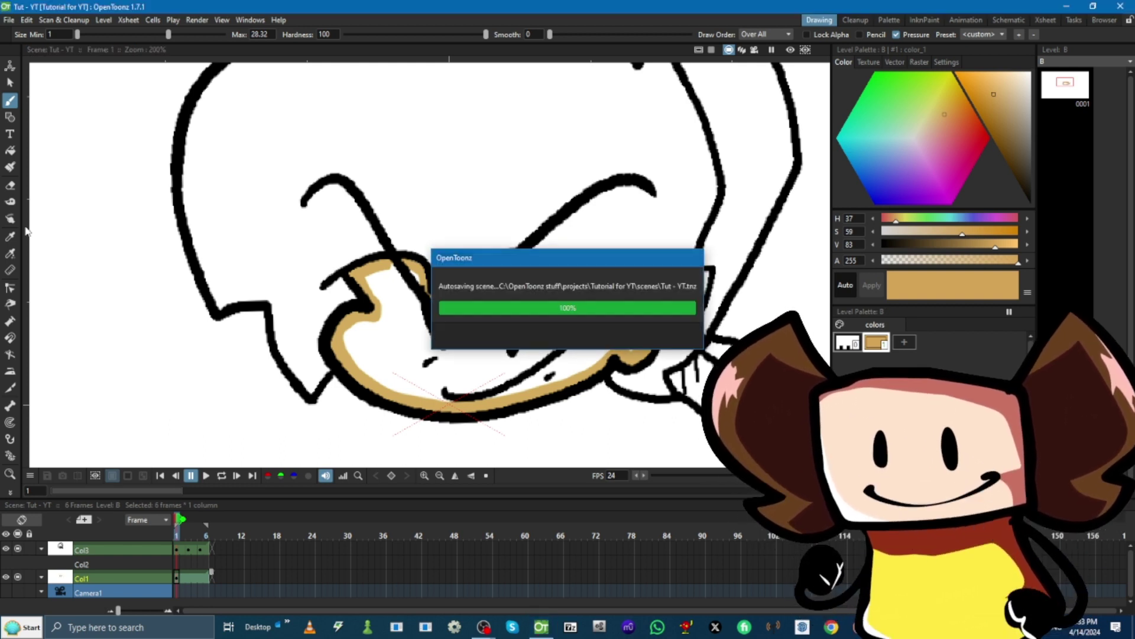
Fill the outlined face on frame 1 with the tan skin colour and compare it with frame 3.
key(f)
click(594, 345)
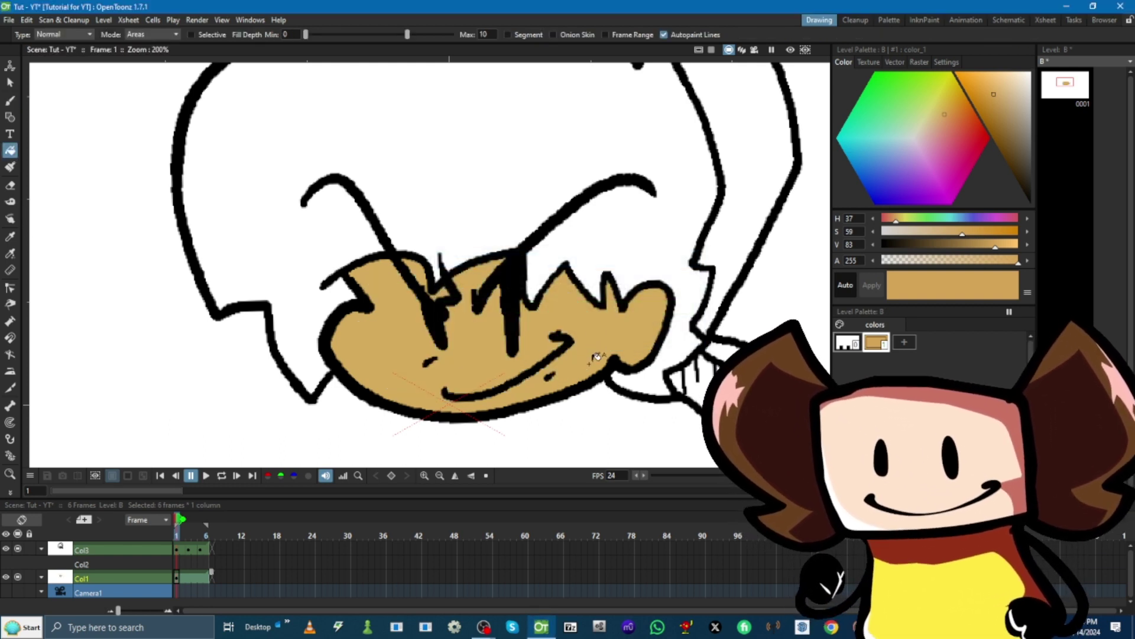
scroll(594, 346, down, 2)
scroll(594, 220, up, 2)
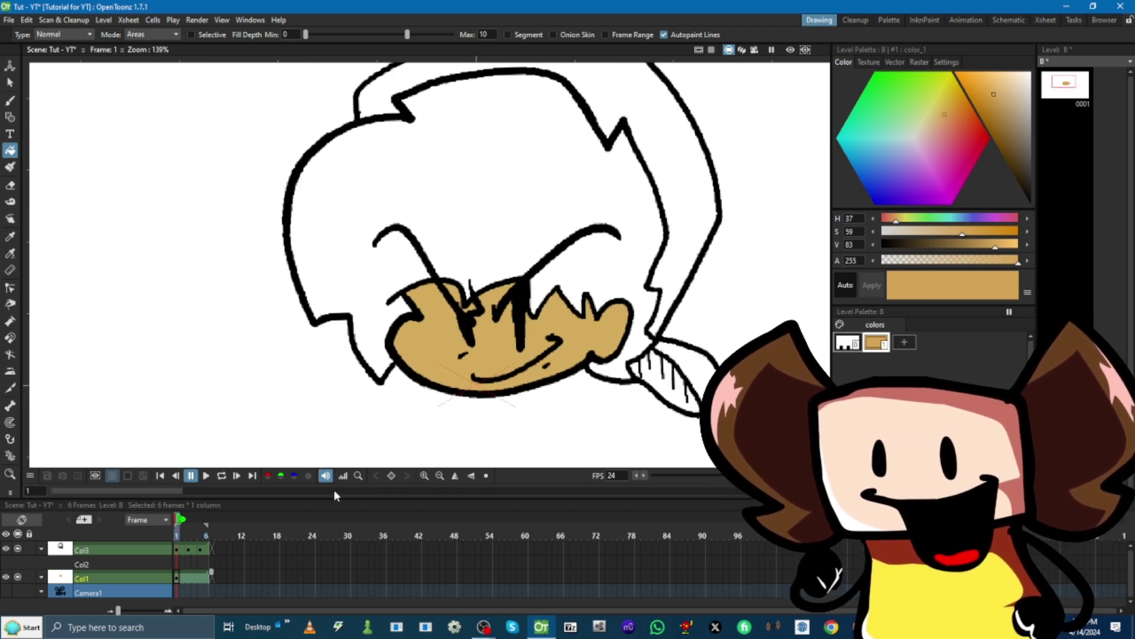
click(190, 578)
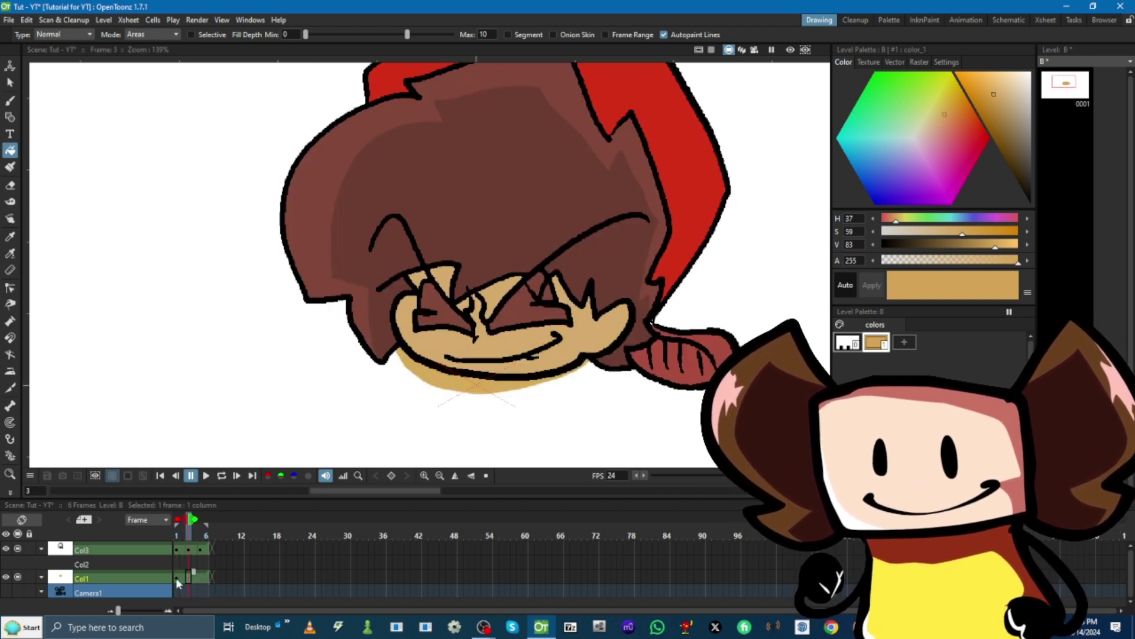
click(178, 577)
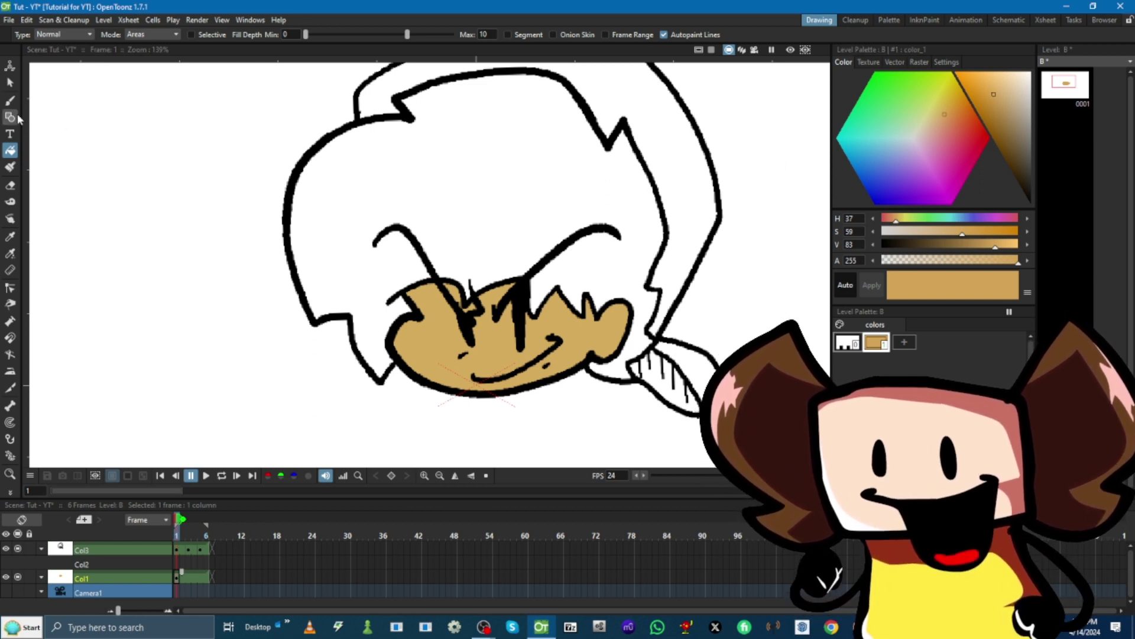
Add a new style to level B's palette and set it to a darker skin tone of H 29, S 67, V 70.
key(b)
click(899, 343)
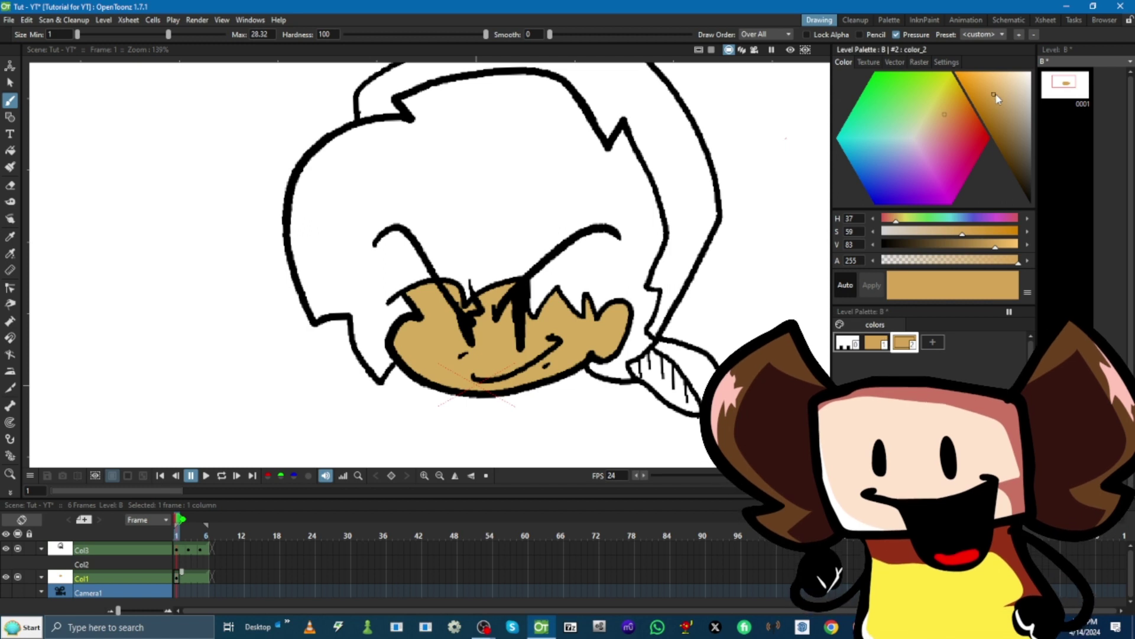
click(996, 110)
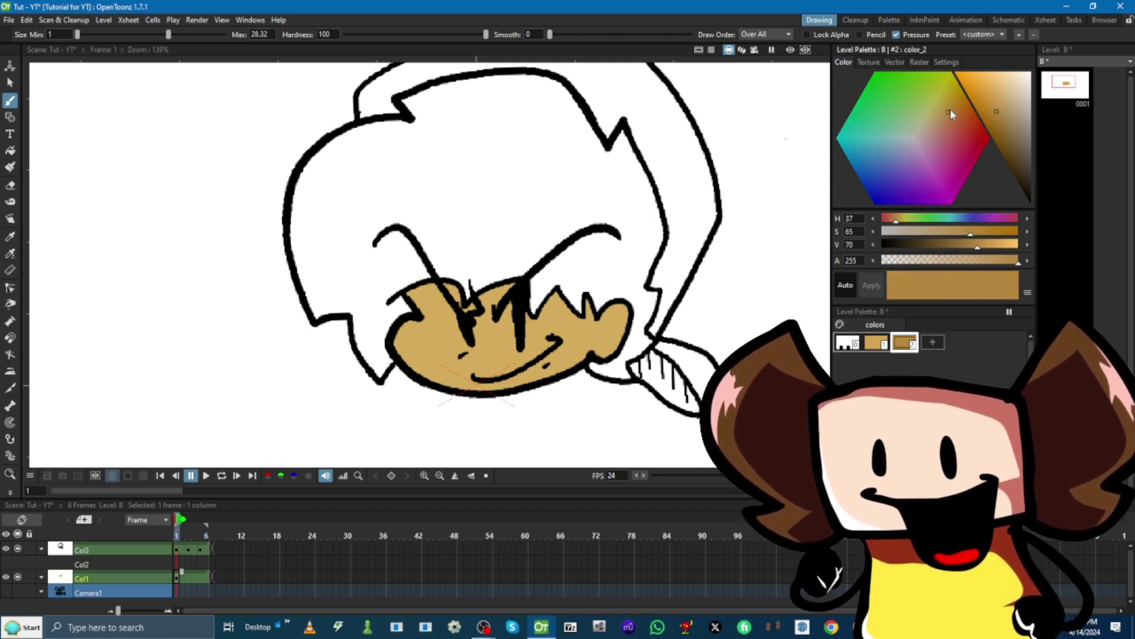
click(952, 116)
Brush darker shading along the hairline of the face and around the ear on frame 1.
scroll(556, 300, up, 2)
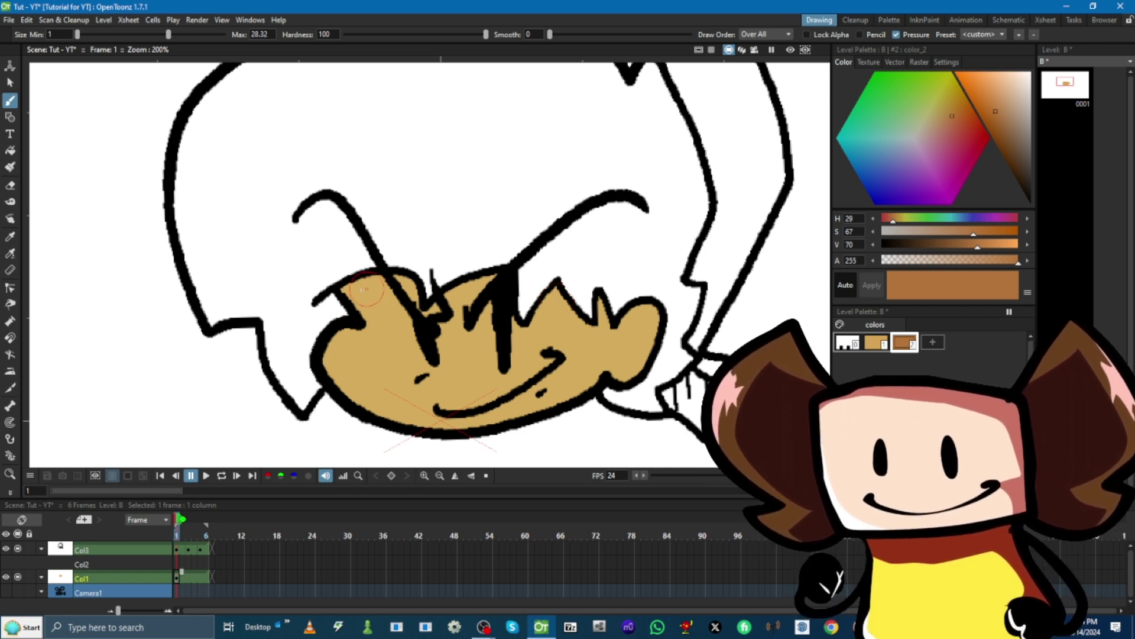
mouse_move(354, 289)
mouse_down()
mouse_move(390, 281)
mouse_move(411, 296)
mouse_up()
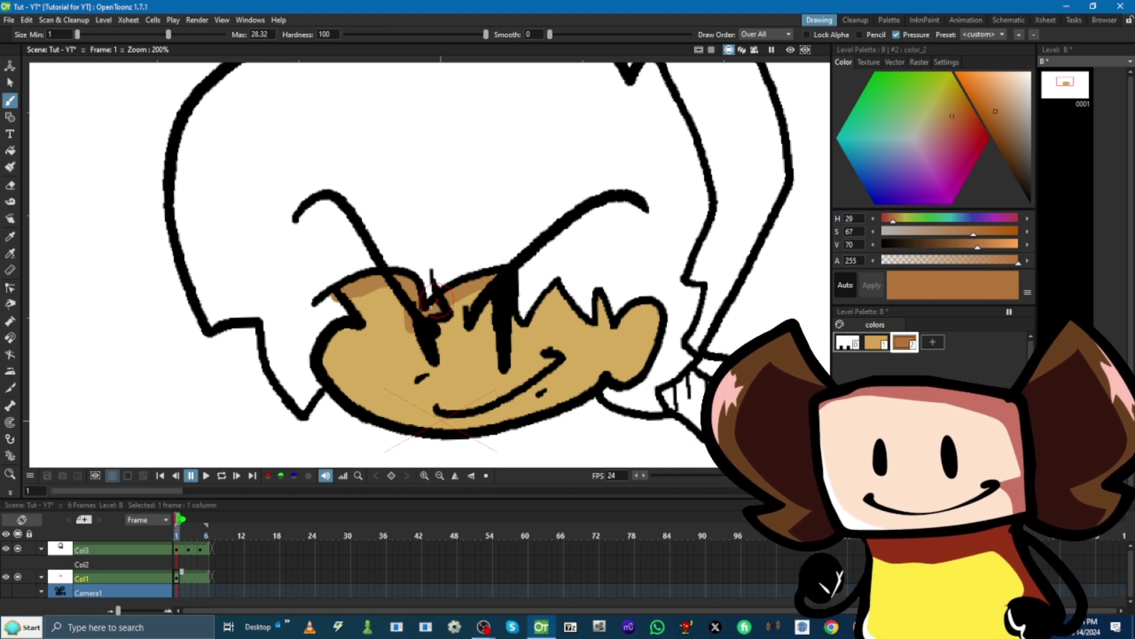
drag(518, 329, 530, 338)
mouse_move(558, 289)
mouse_down()
mouse_move(537, 333)
mouse_move(557, 294)
mouse_up()
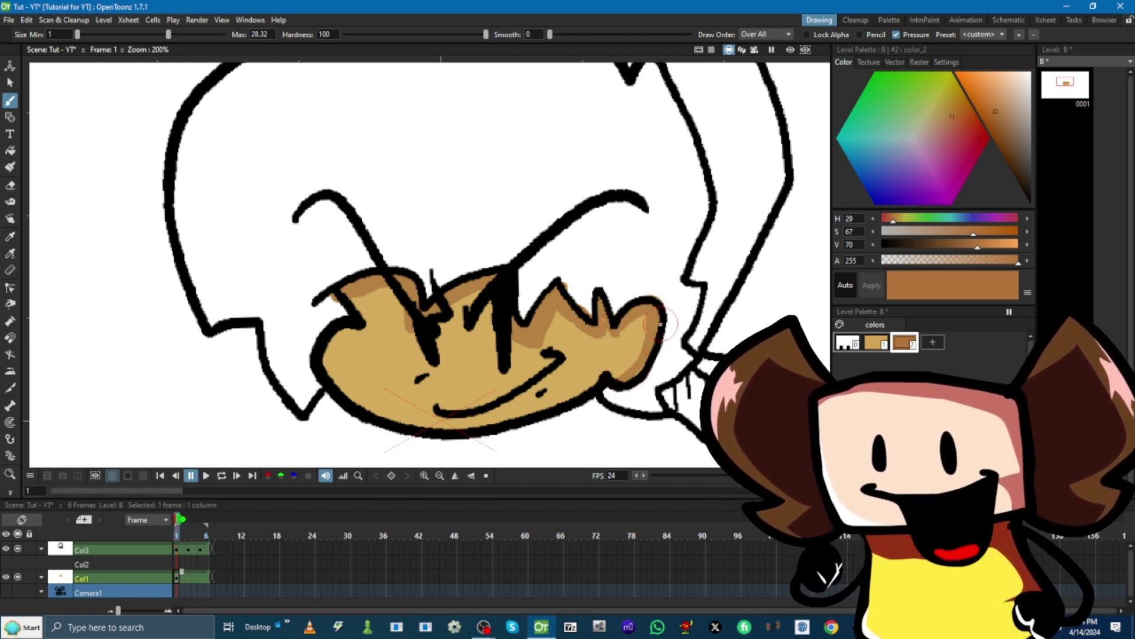
Open the Schematic workspace and examine the node layout in both the FX and Stage schematics.
click(901, 20)
click(923, 20)
click(966, 20)
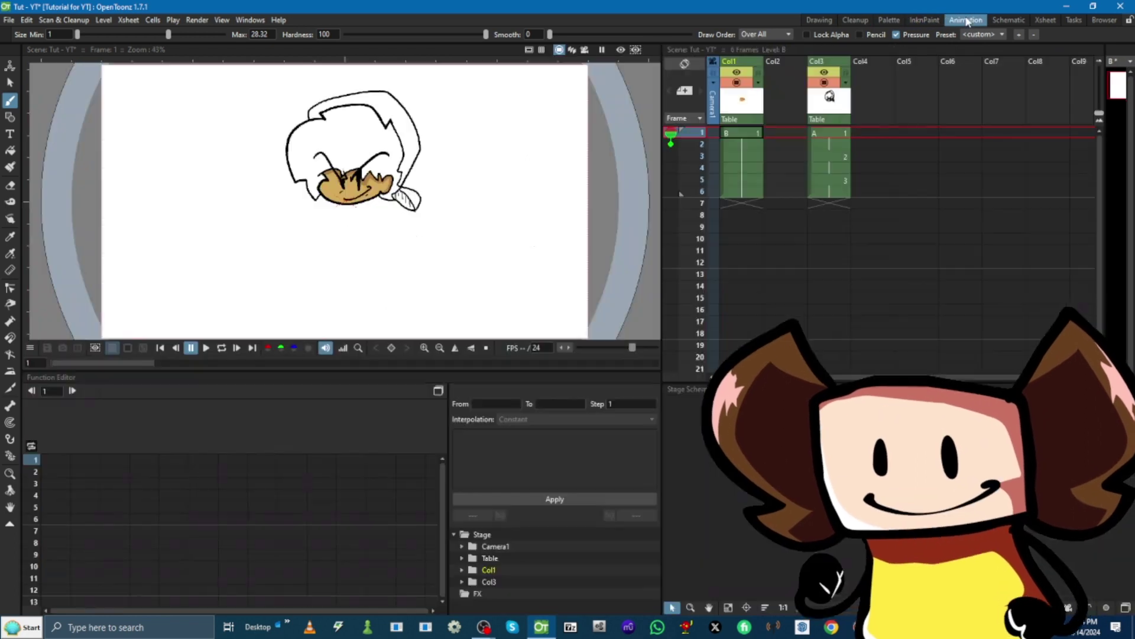
click(1007, 20)
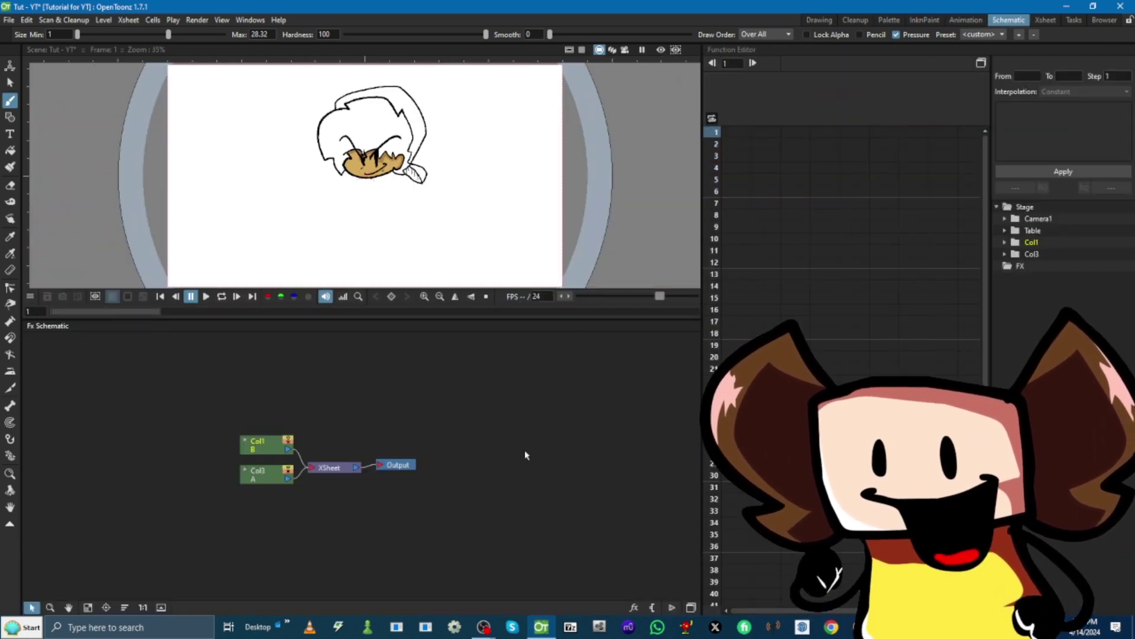
scroll(524, 449, down, 2)
scroll(456, 476, up, 3)
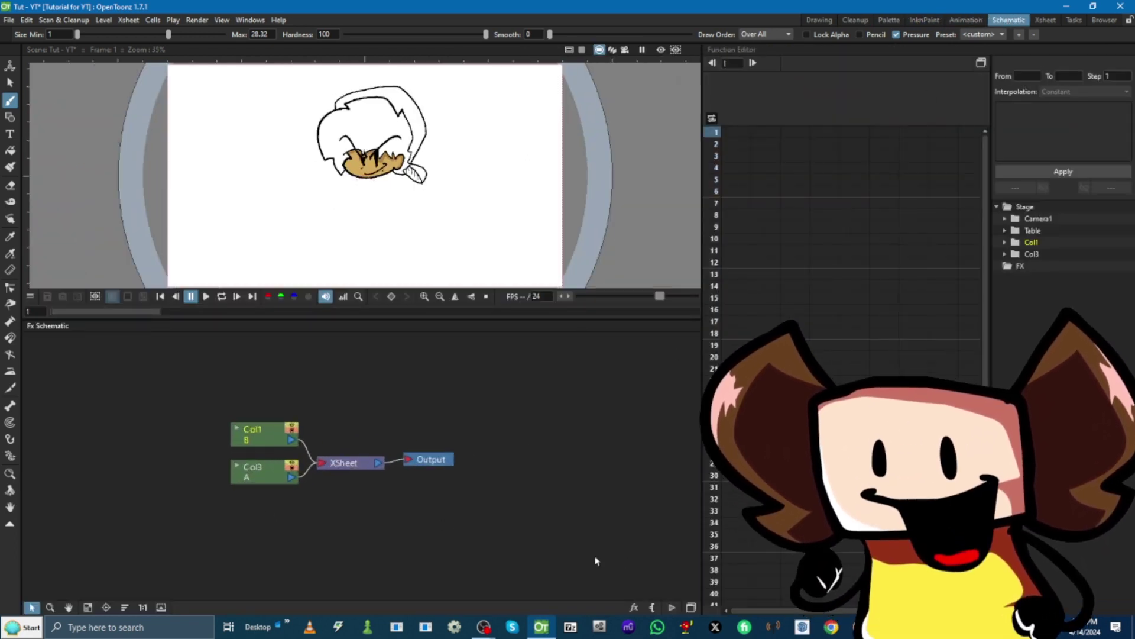
click(690, 609)
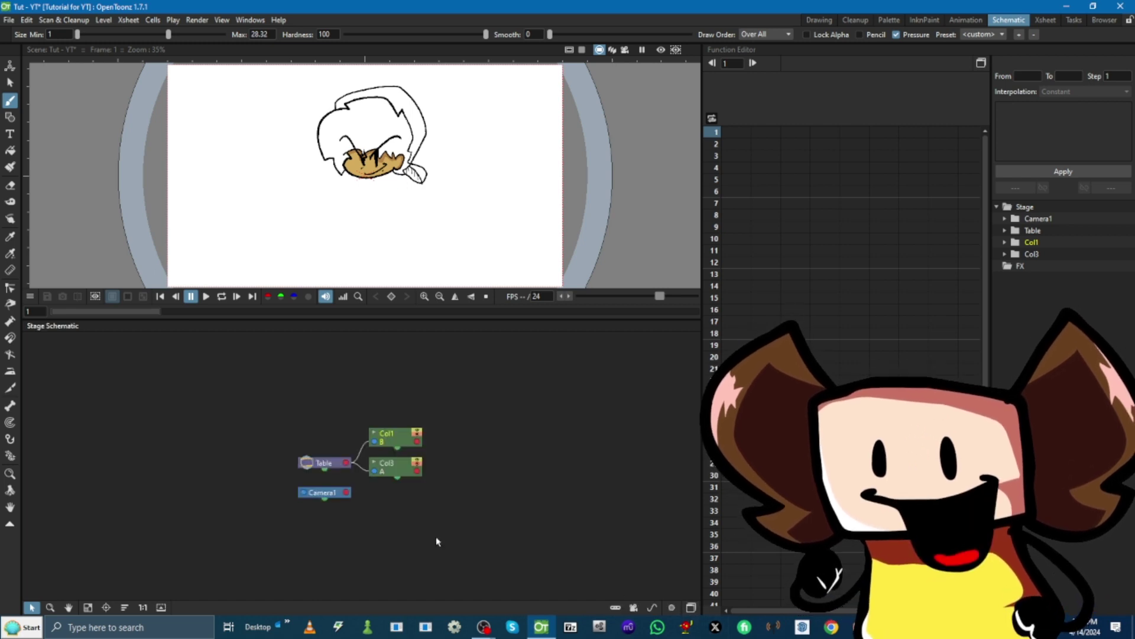
scroll(557, 456, up, 3)
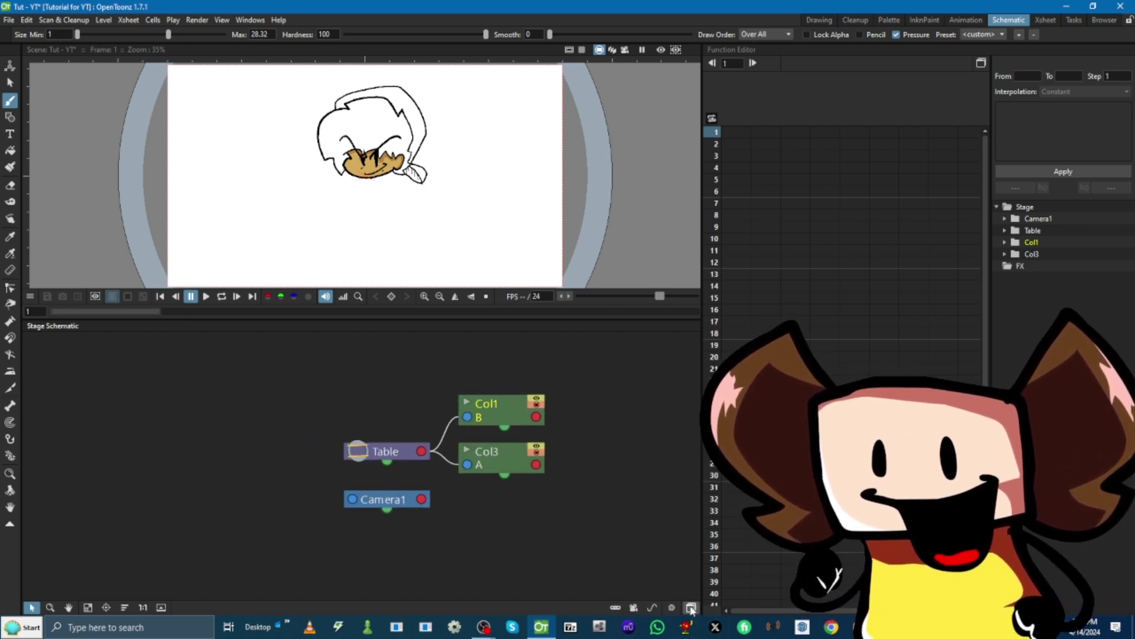
click(692, 607)
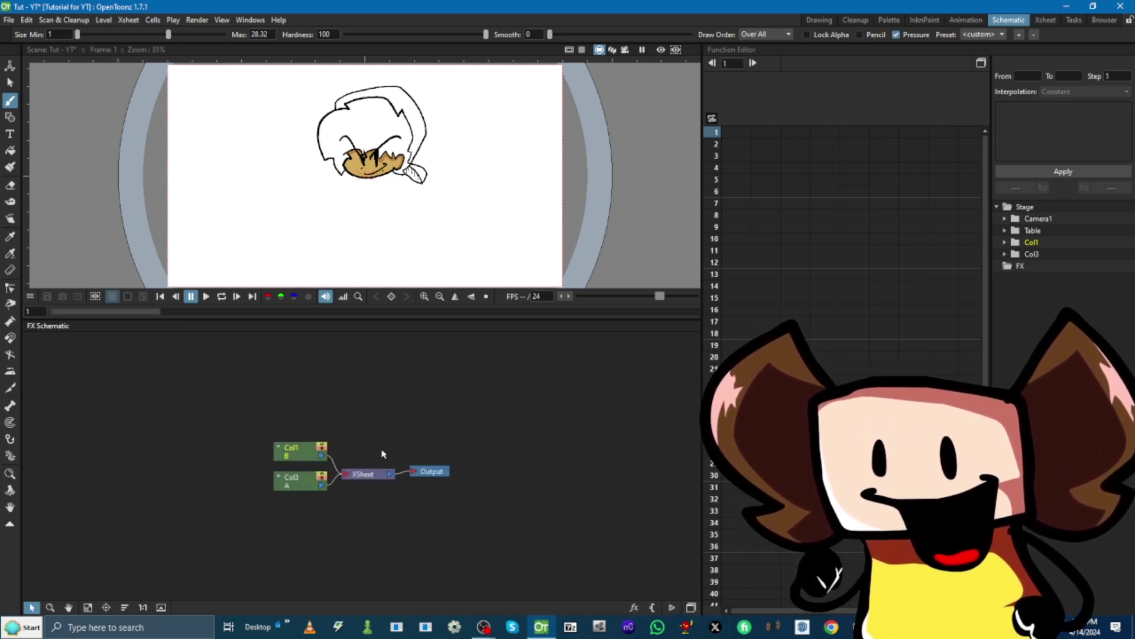
click(692, 607)
click(692, 607)
scroll(328, 448, up, 2)
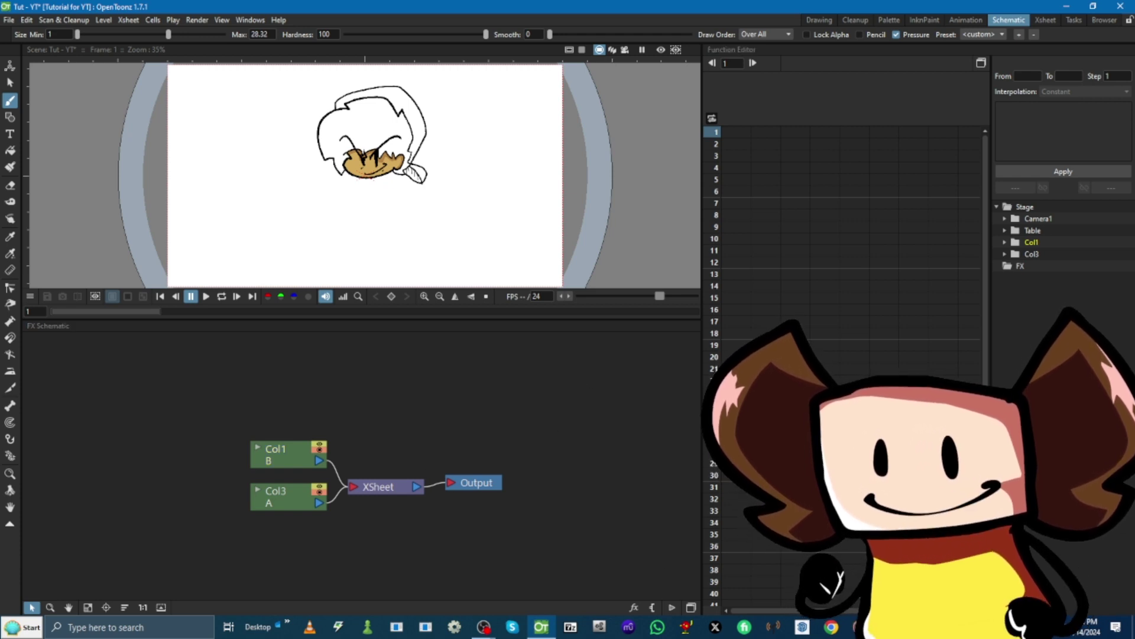
Switch to Chrome, search Google for "opentoons website" and open the About OpenToonz page.
click(976, 621)
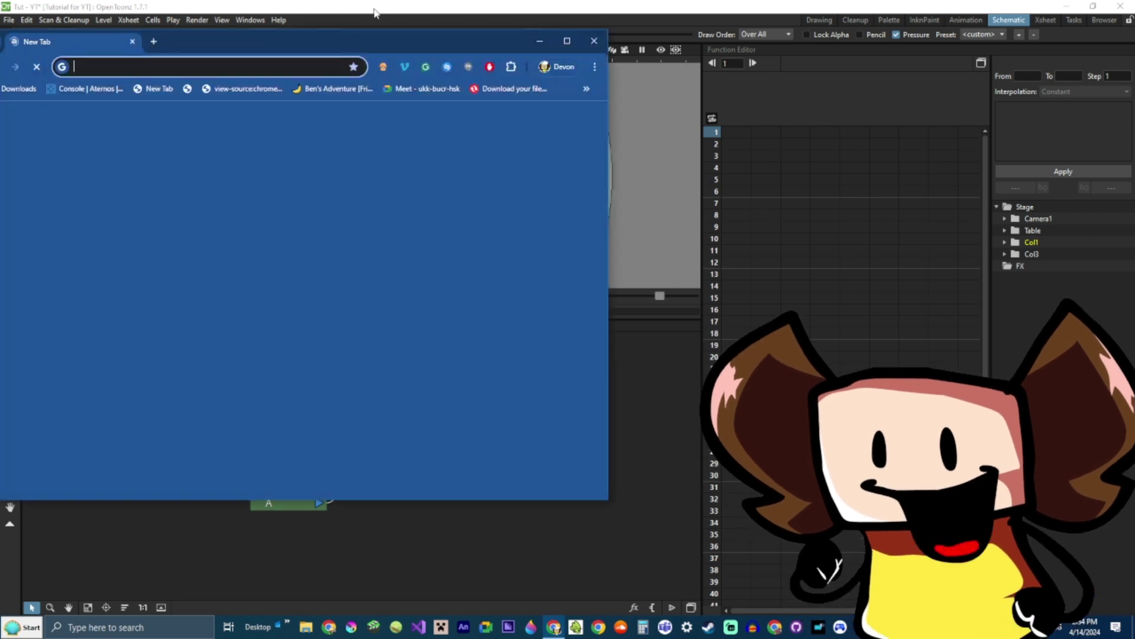
drag(388, 45, 655, 80)
text(opentoons we)
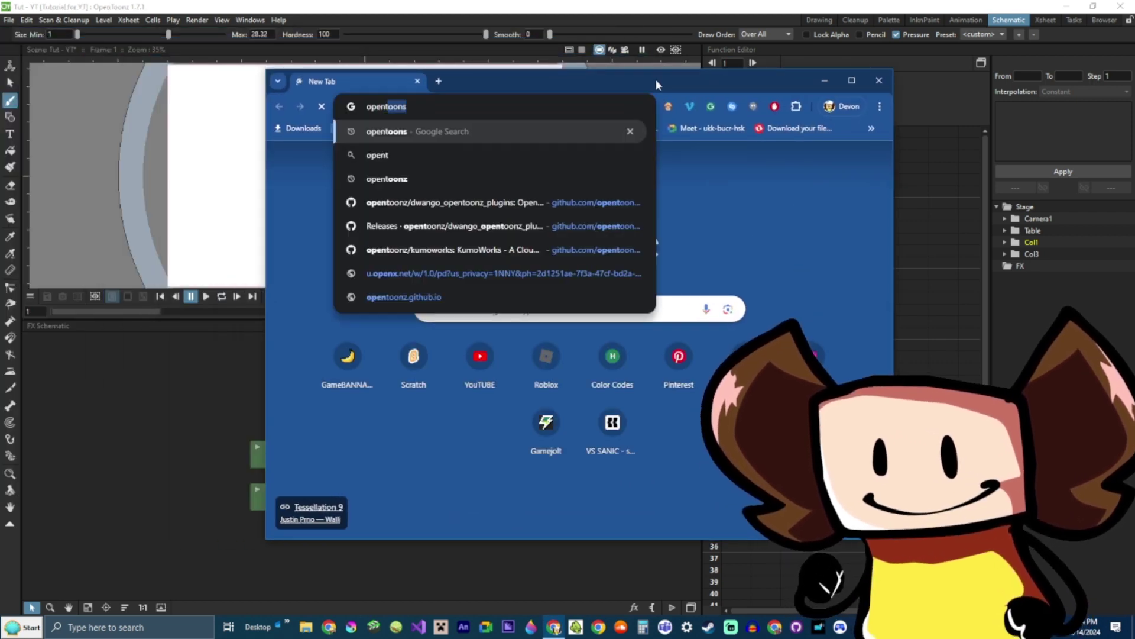
text(bsite)
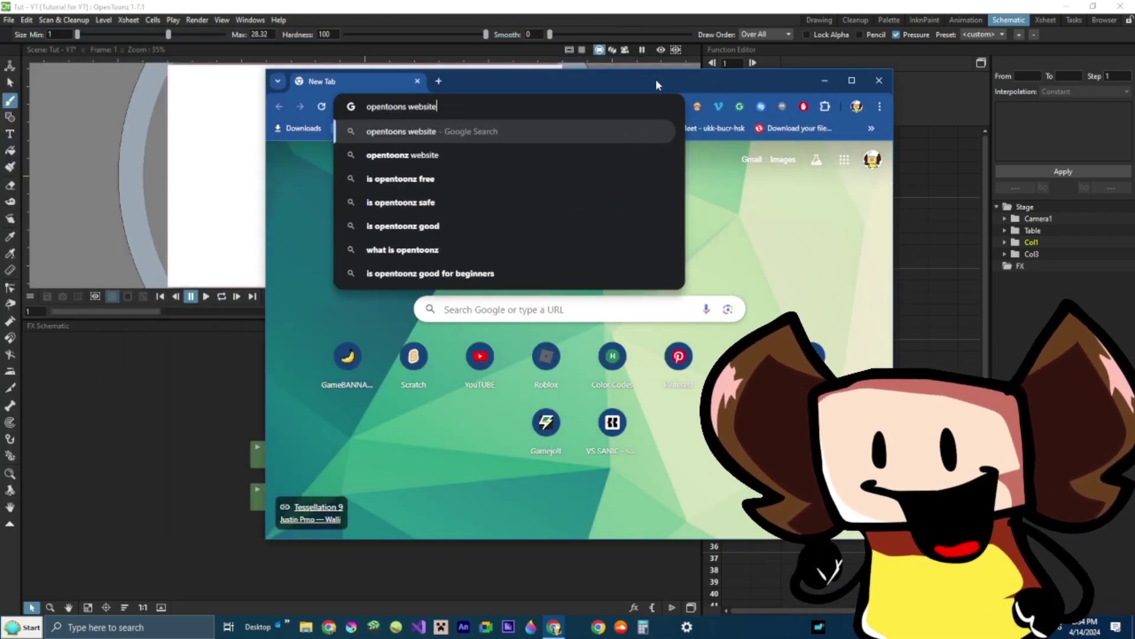
key(Return)
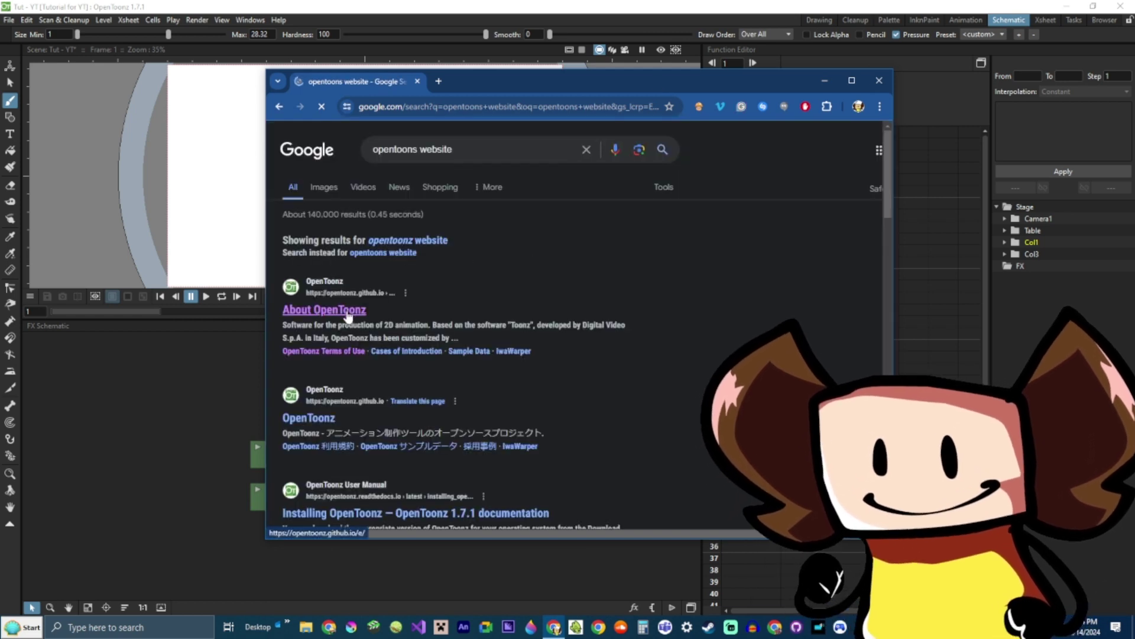
click(348, 315)
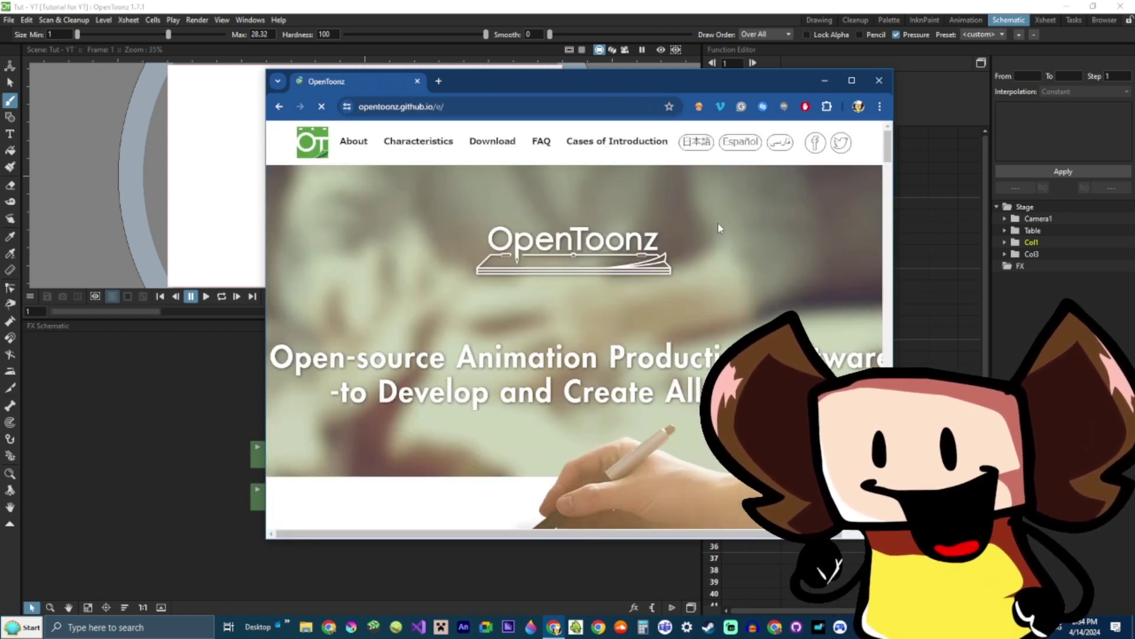
Maximize the browser window and look through the OpenToonz page for the download section with the Effects link.
click(854, 80)
scroll(743, 307, down, 5)
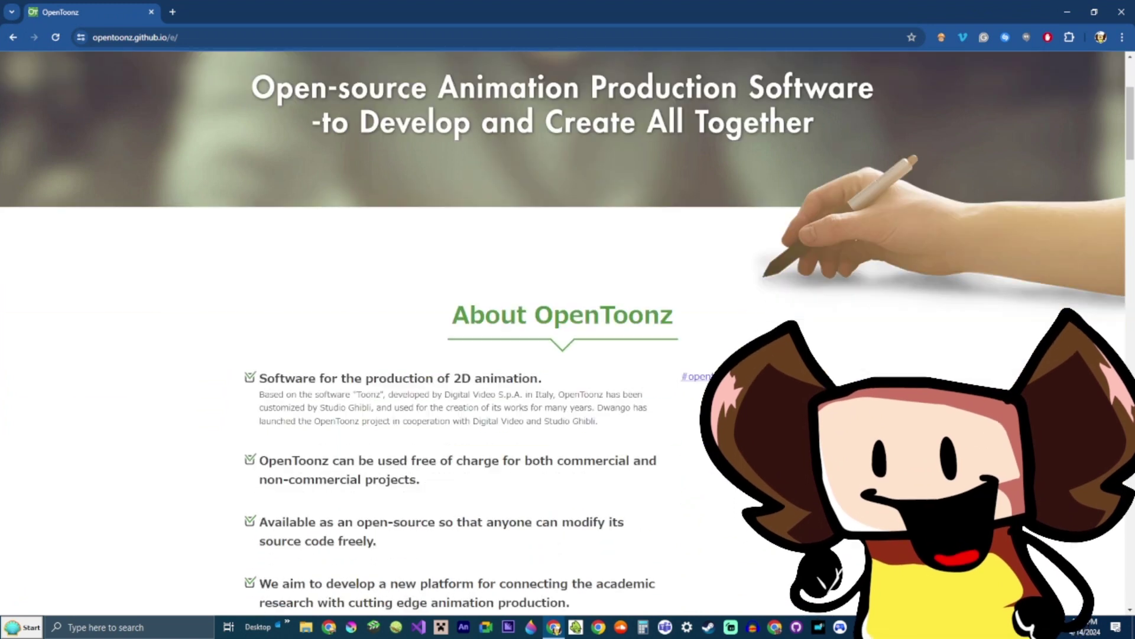
scroll(742, 306, down, 8)
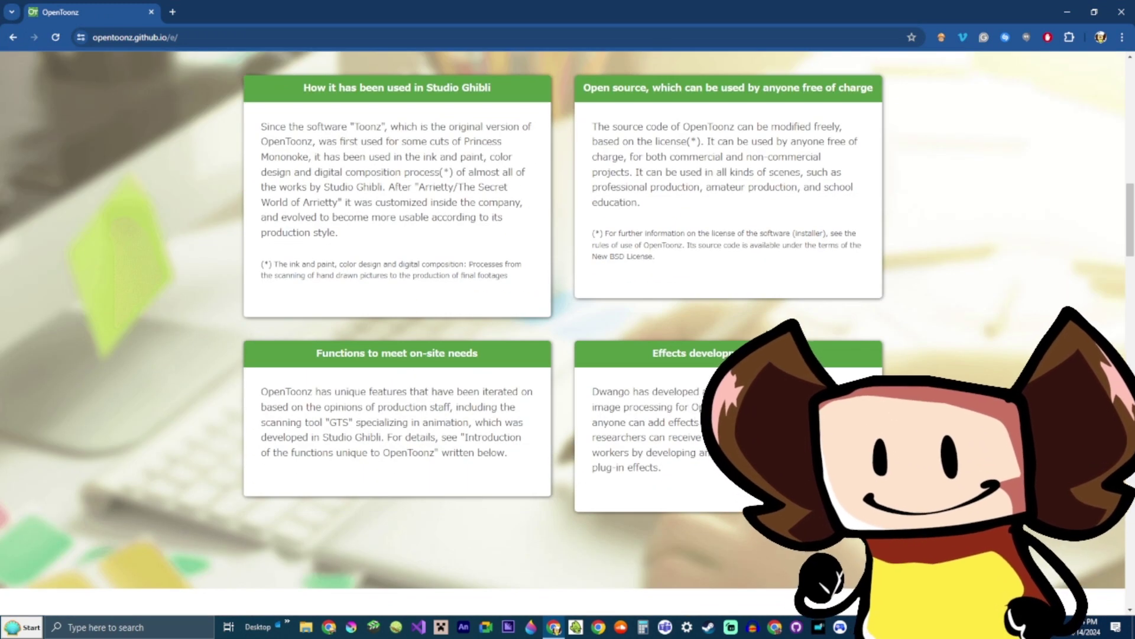
scroll(741, 325, down, 10)
scroll(740, 325, down, 4)
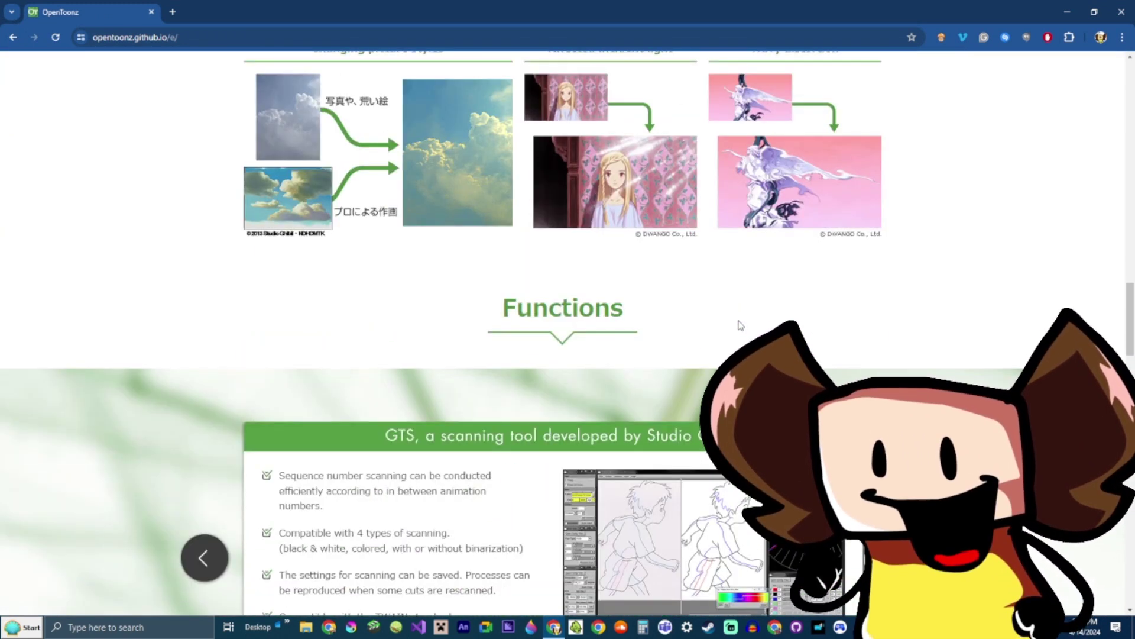
scroll(740, 324, up, 1)
scroll(692, 273, down, 9)
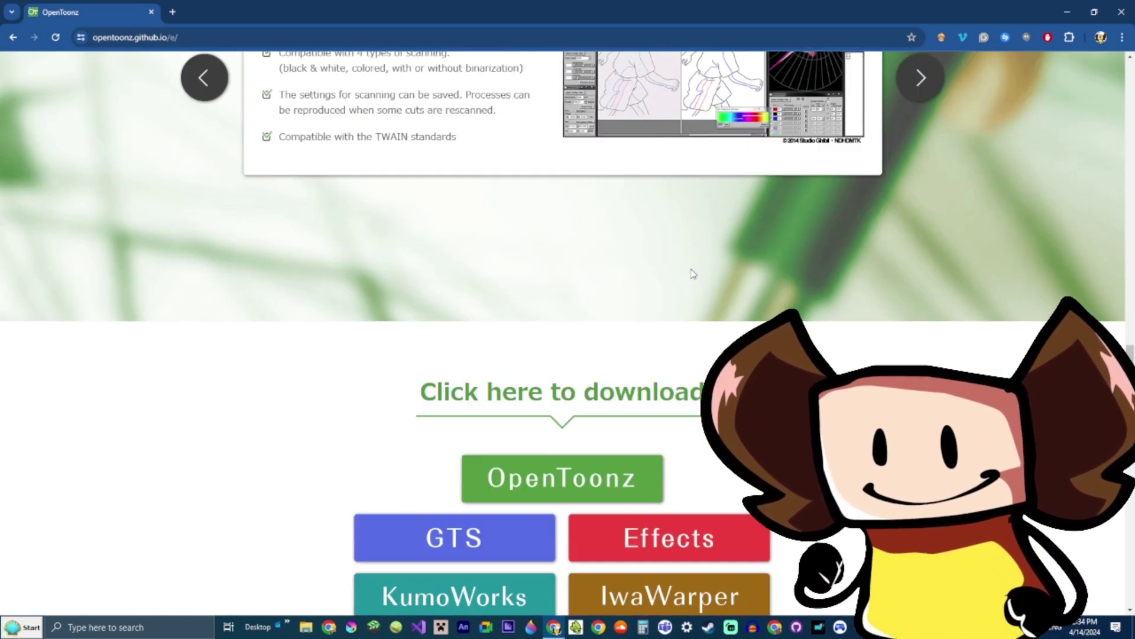
scroll(692, 273, down, 5)
scroll(454, 359, up, 1)
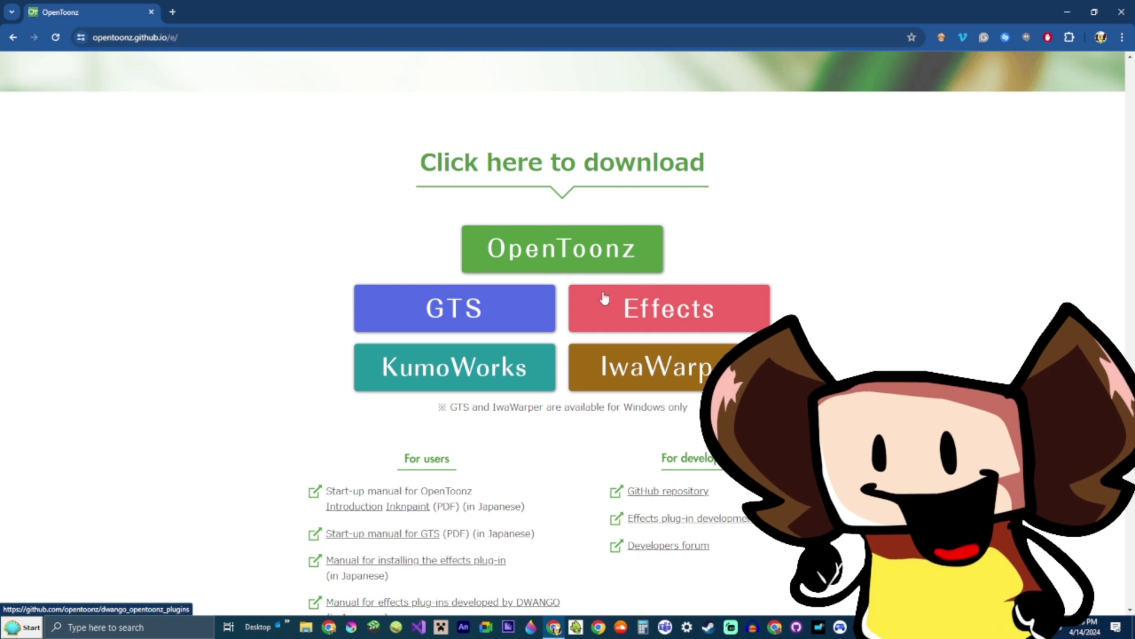
Open the Effects plug-in repository, go to its releases and download dwango_opentoonz_plugins_win.zip.
click(636, 303)
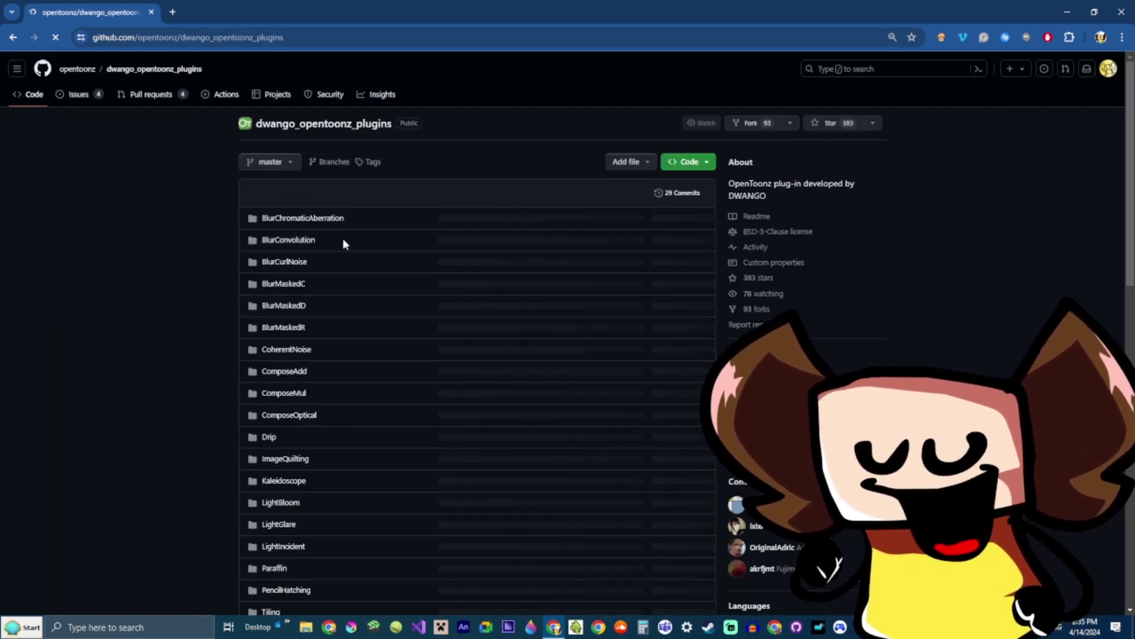
scroll(416, 364, down, 5)
scroll(416, 364, up, 4)
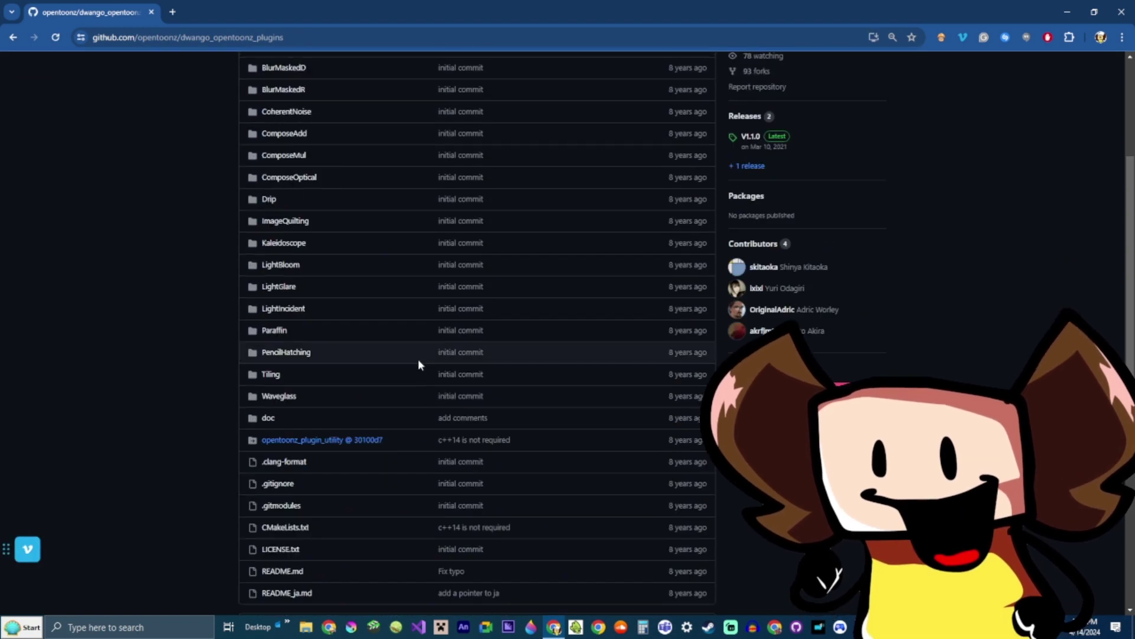
click(744, 294)
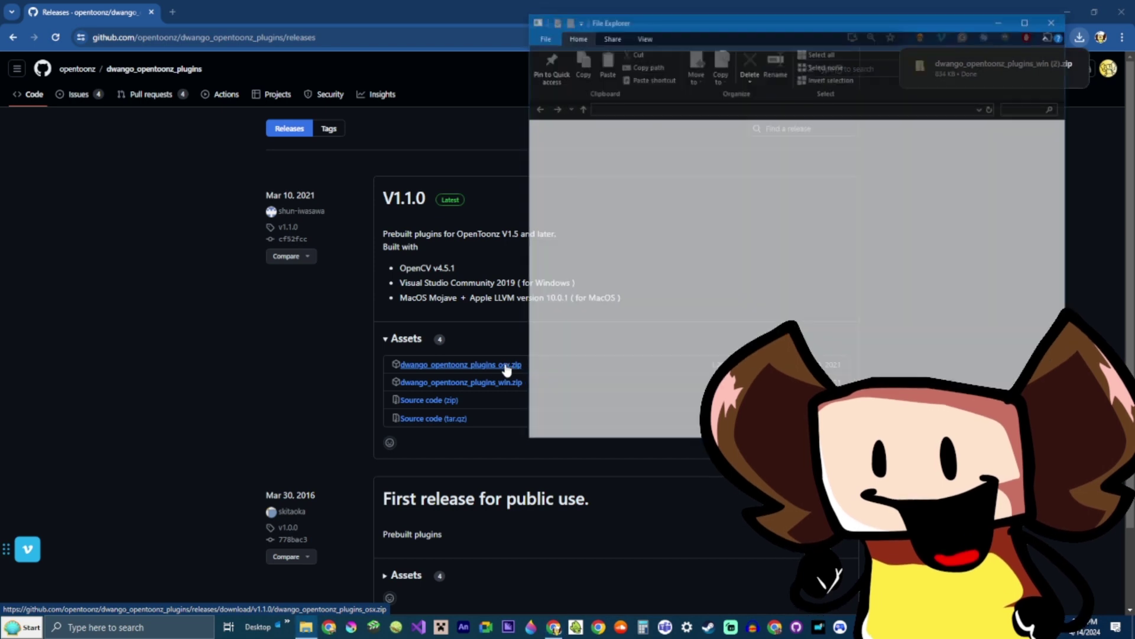
drag(820, 274, 829, 294)
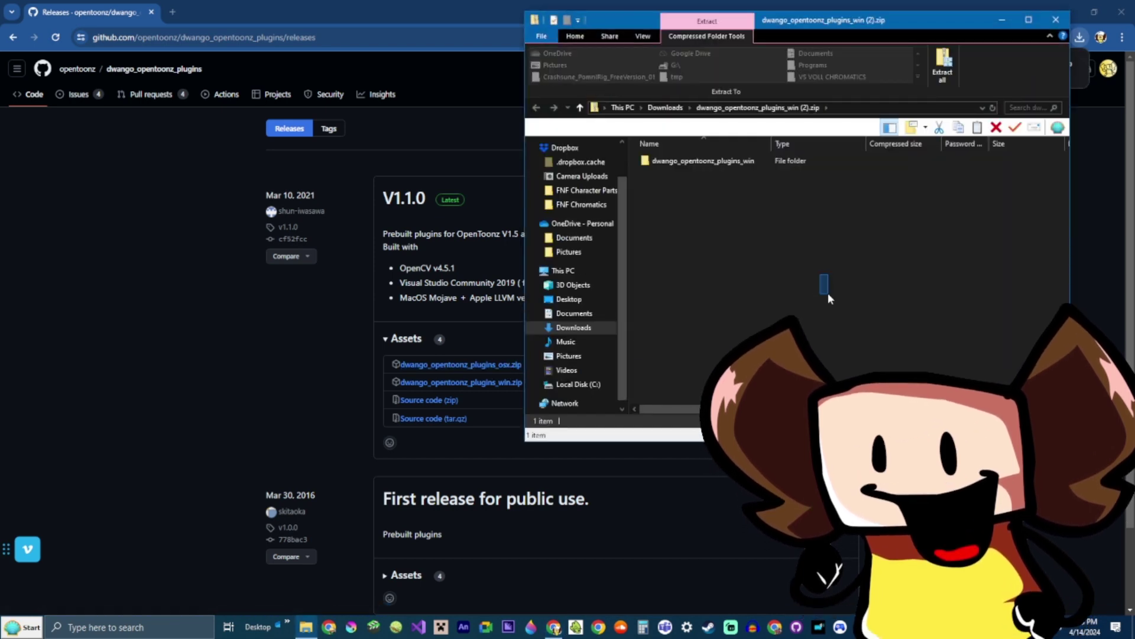
Extract dwango_opentoonz_plugins_win (2).zip with 7-Zip inside the Downloads folder.
click(666, 108)
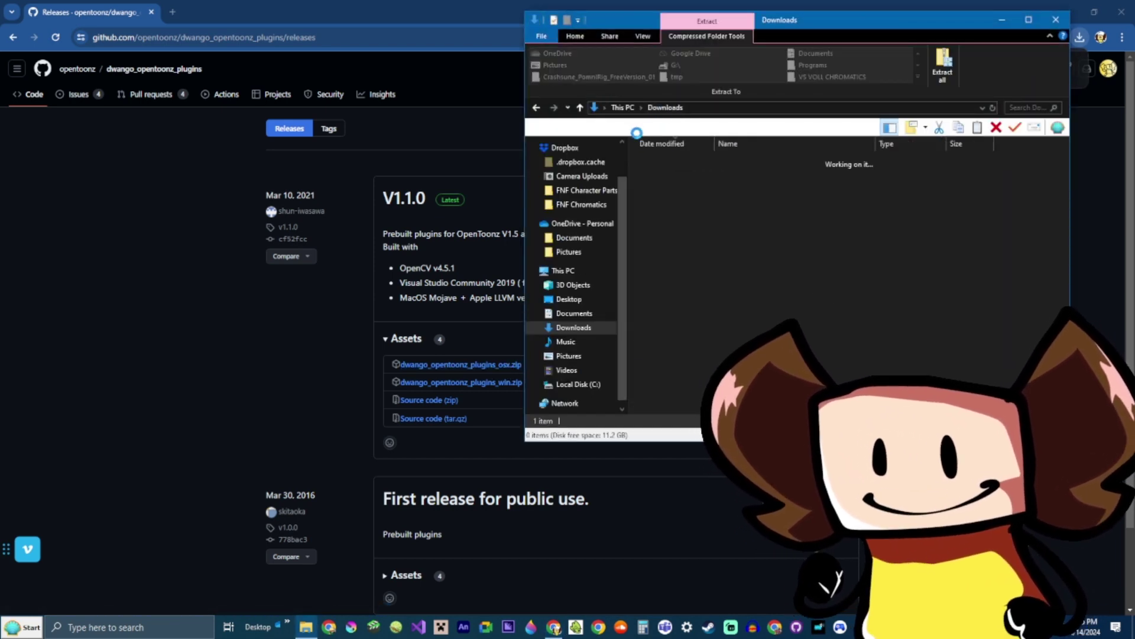
click(727, 176)
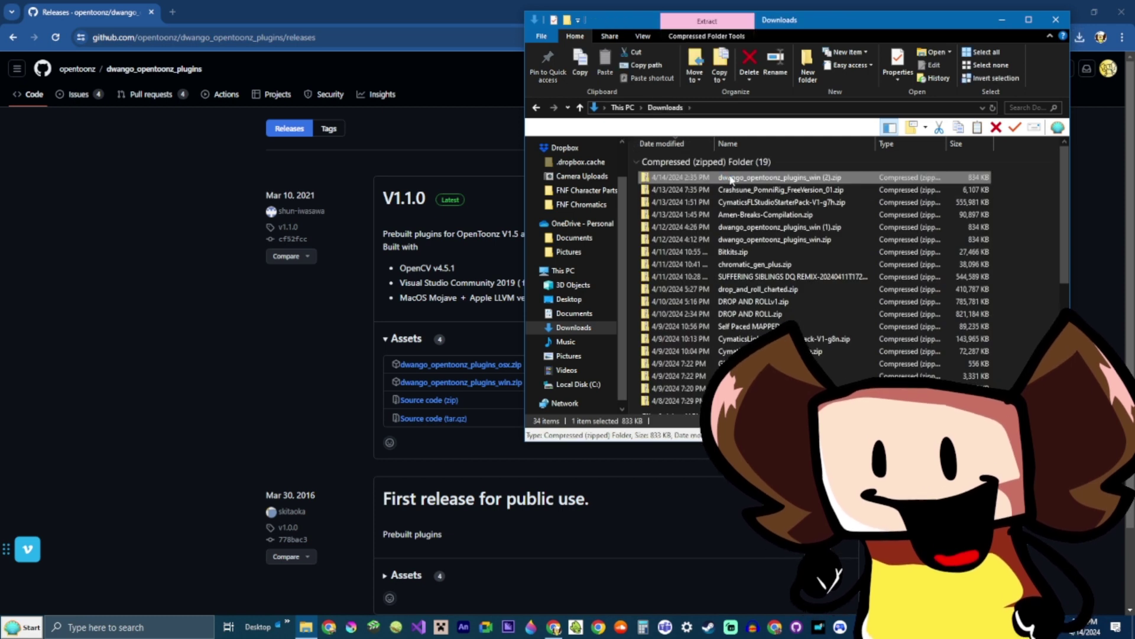
right_click(731, 176)
click(649, 176)
click(648, 167)
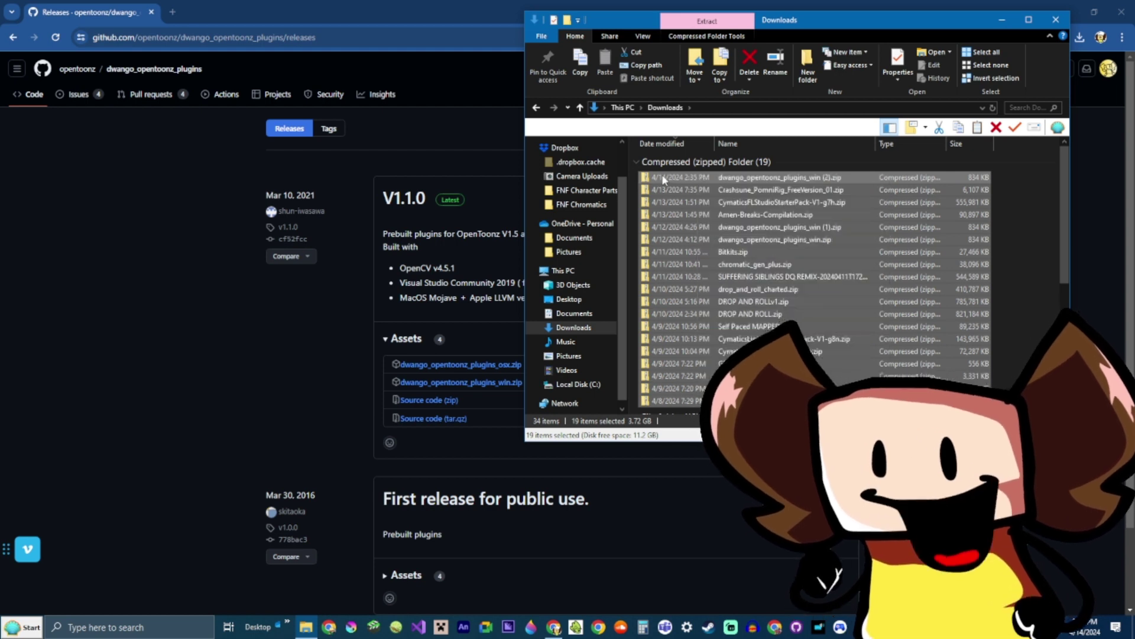
click(678, 176)
right_click(678, 175)
mouse_move(710, 266)
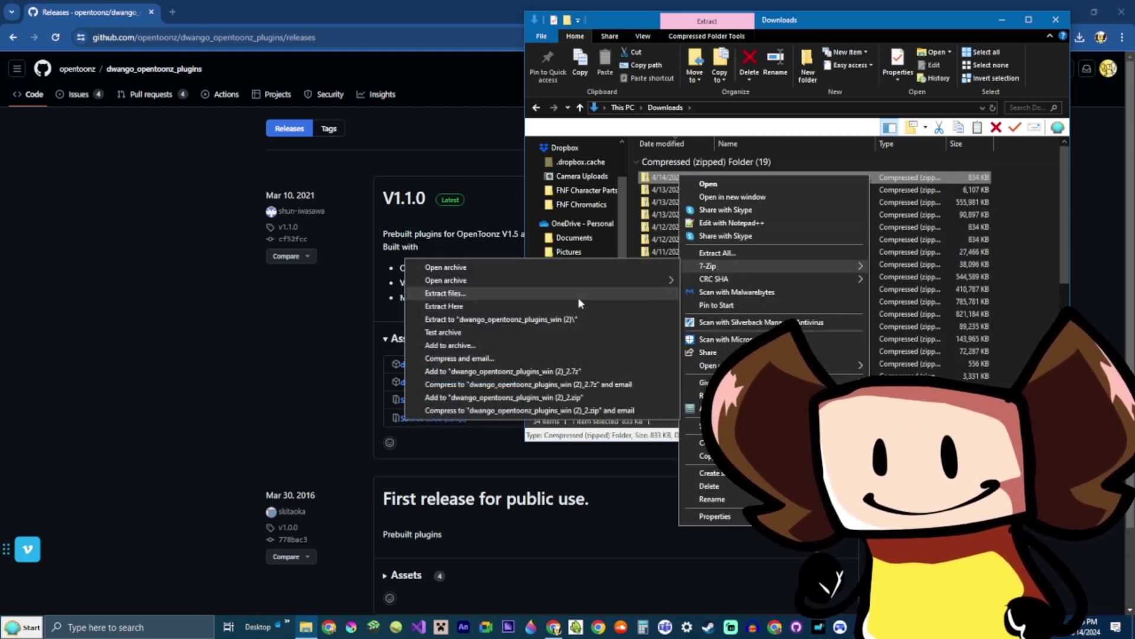
click(461, 293)
click(558, 386)
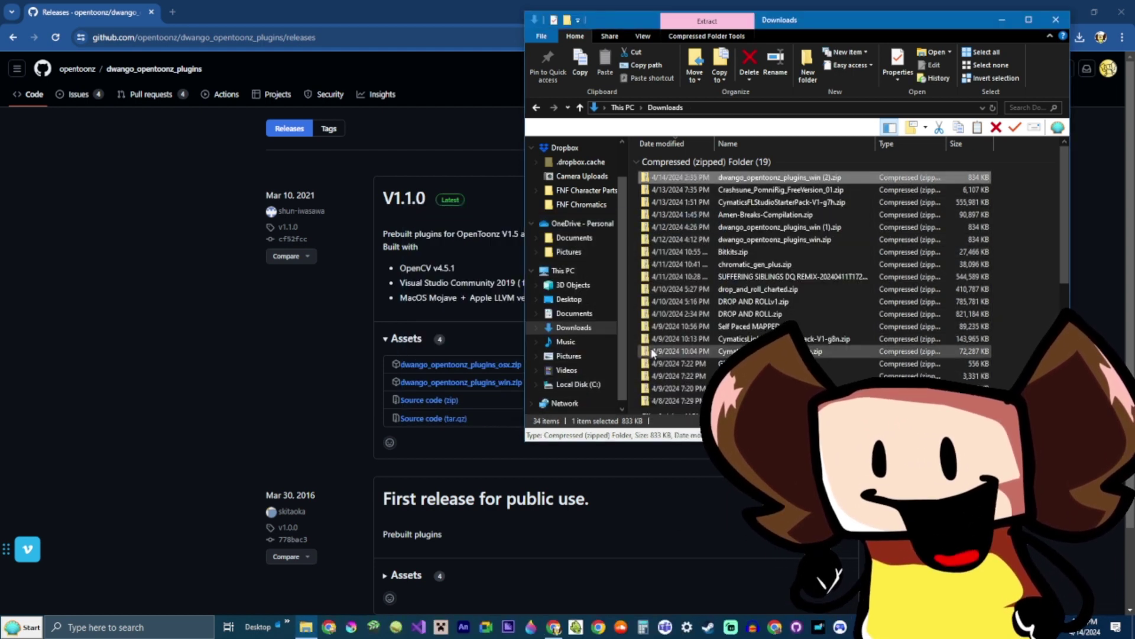
Open the inner dwango_opentoonz_plugins_win folder of the extracted download and copy the plugins folder, the licence and both README files.
scroll(720, 256, down, 6)
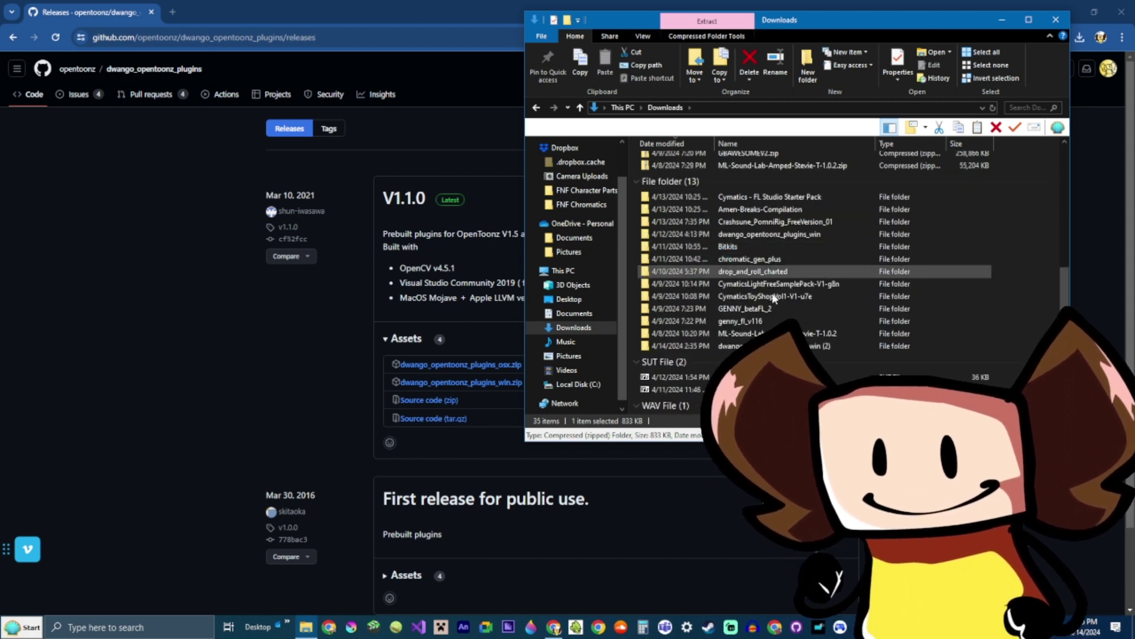
double_click(774, 346)
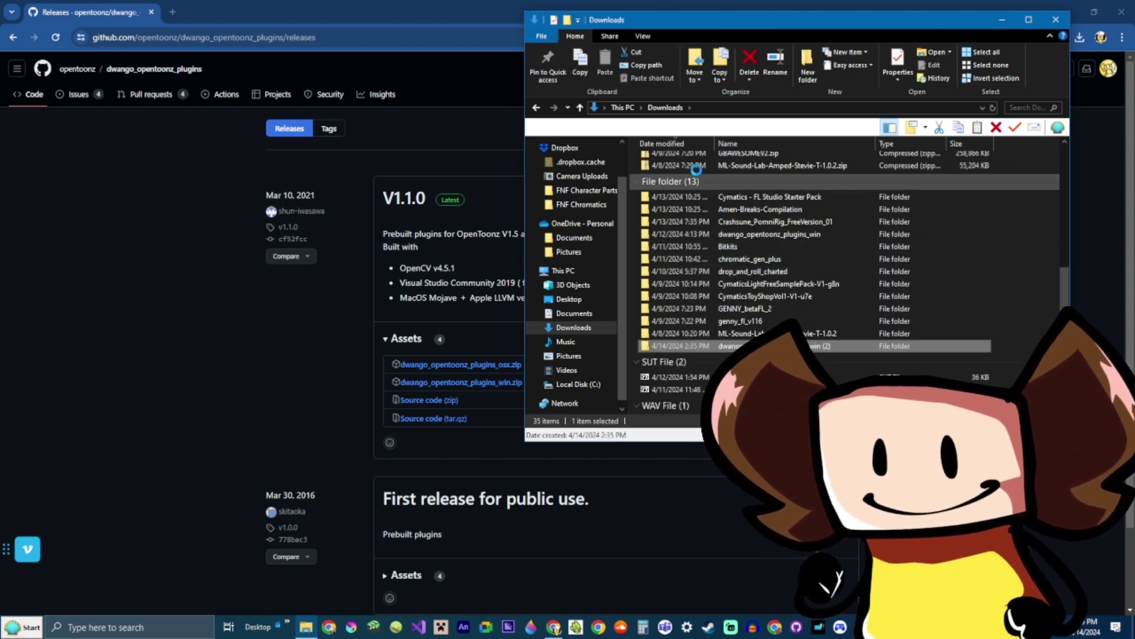
double_click(698, 161)
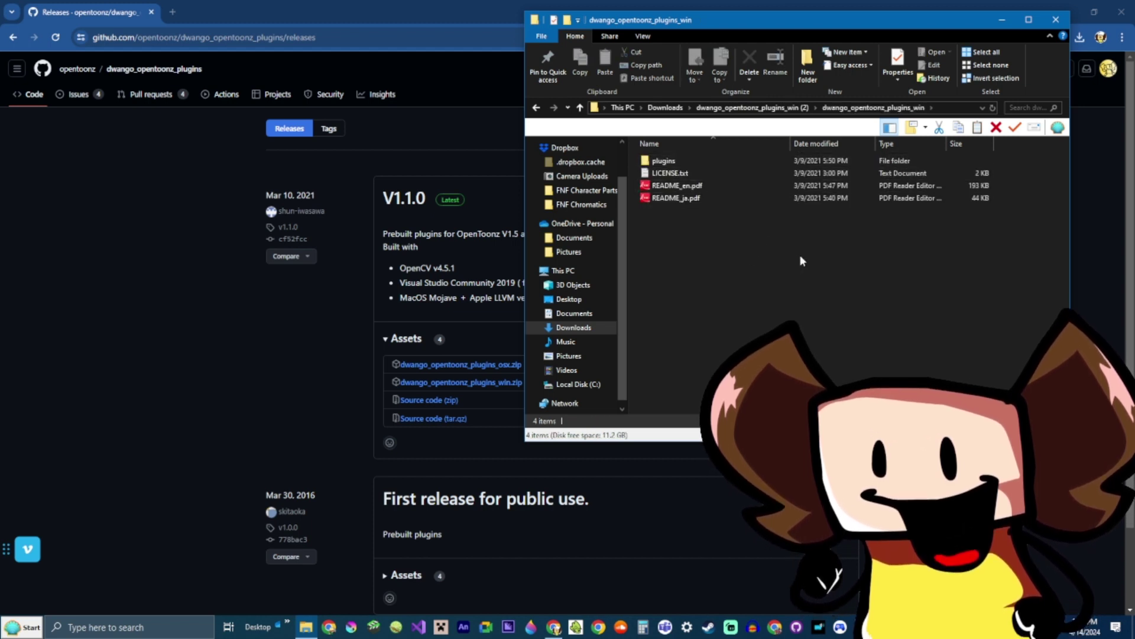
drag(799, 255, 721, 205)
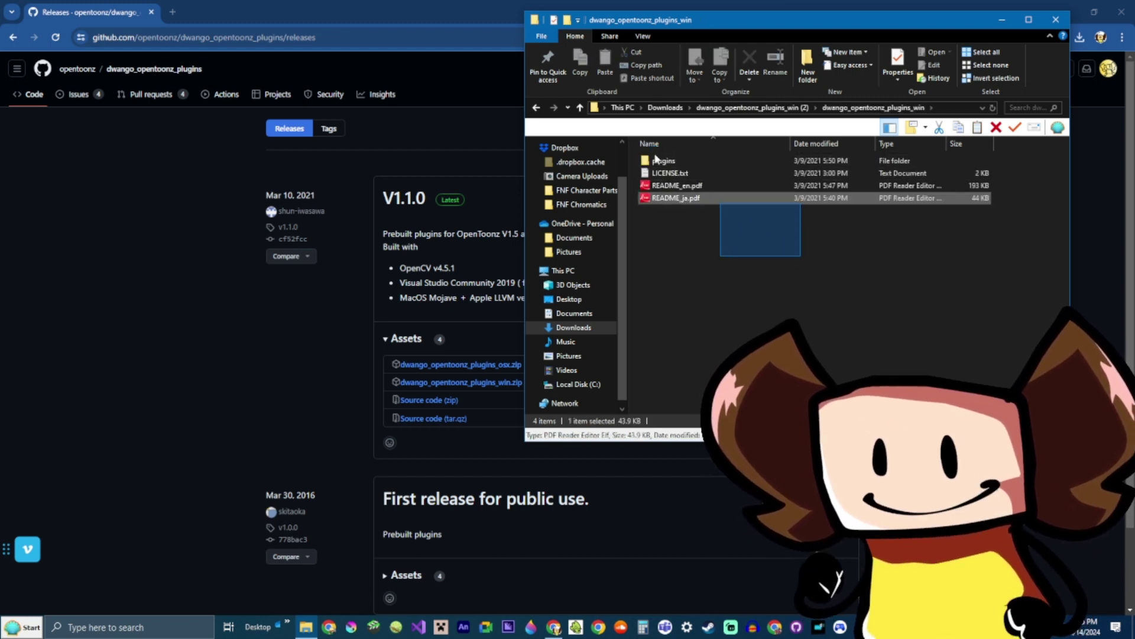
mouse_move(655, 159)
mouse_down()
mouse_move(933, 214)
mouse_move(671, 159)
mouse_up()
right_click(671, 158)
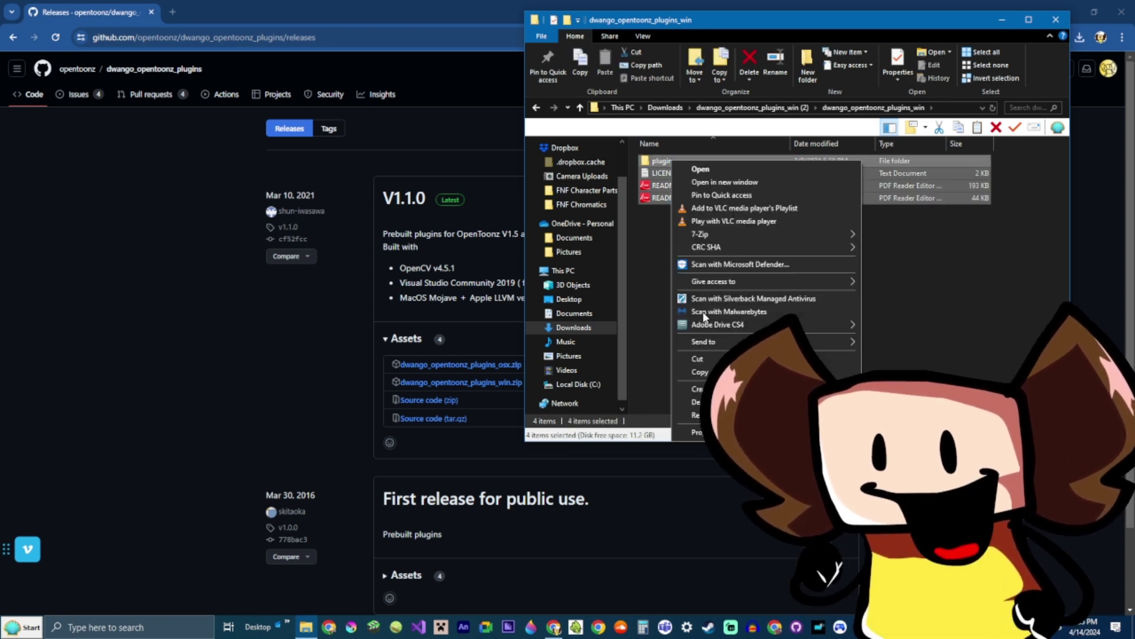
click(699, 372)
Go to the C: drive and open the OpenToonz stuff folder.
click(596, 385)
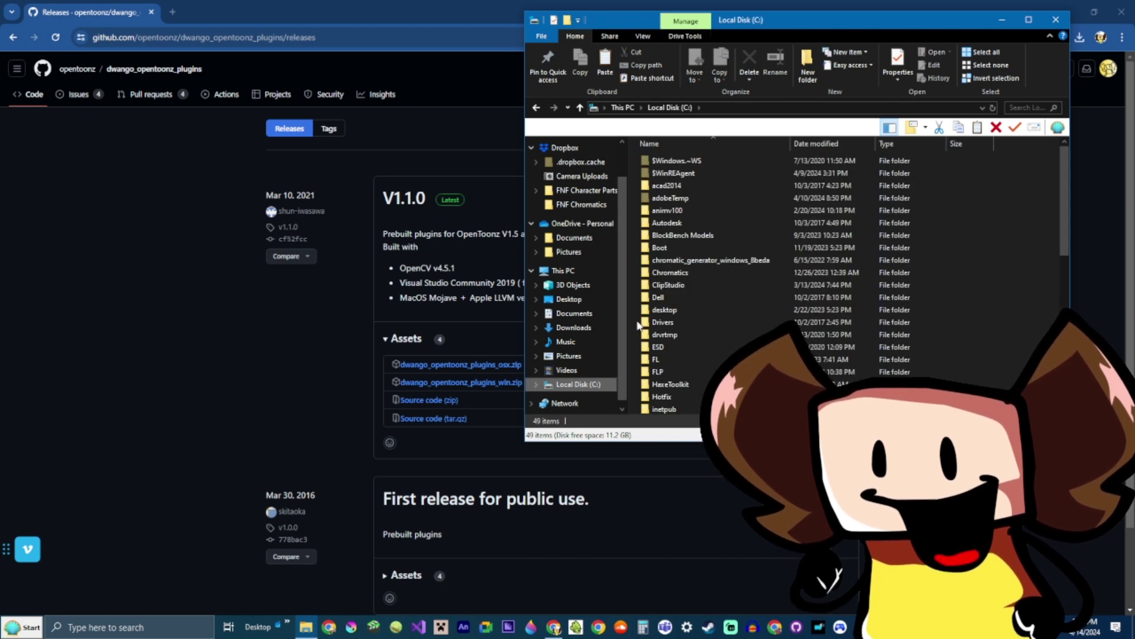
scroll(710, 242, down, 3)
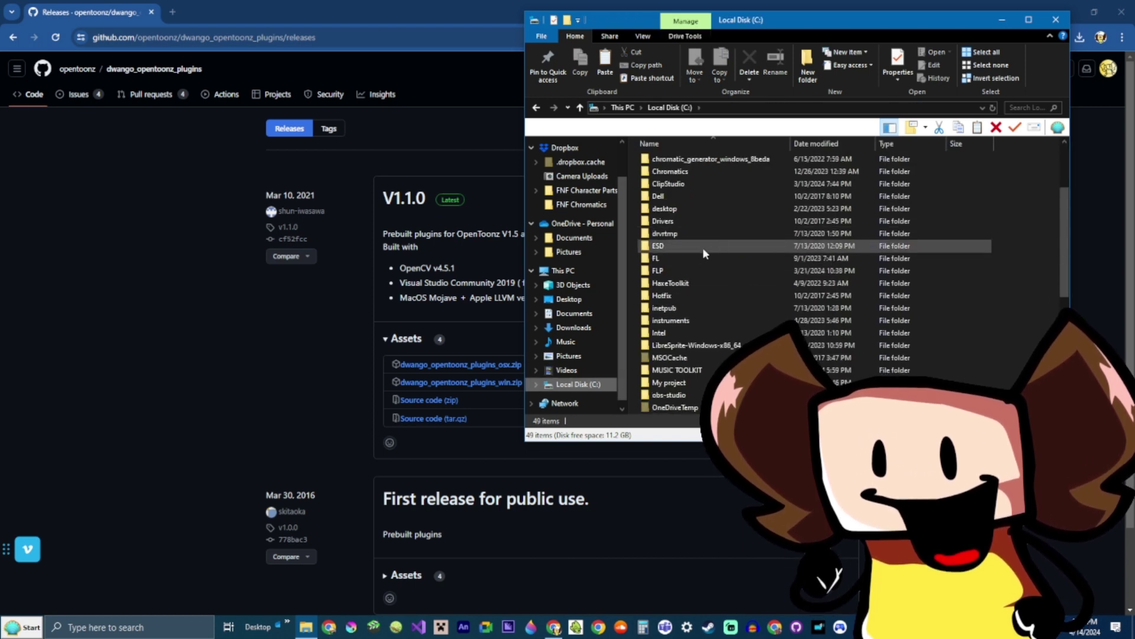
scroll(678, 320, down, 1)
click(675, 381)
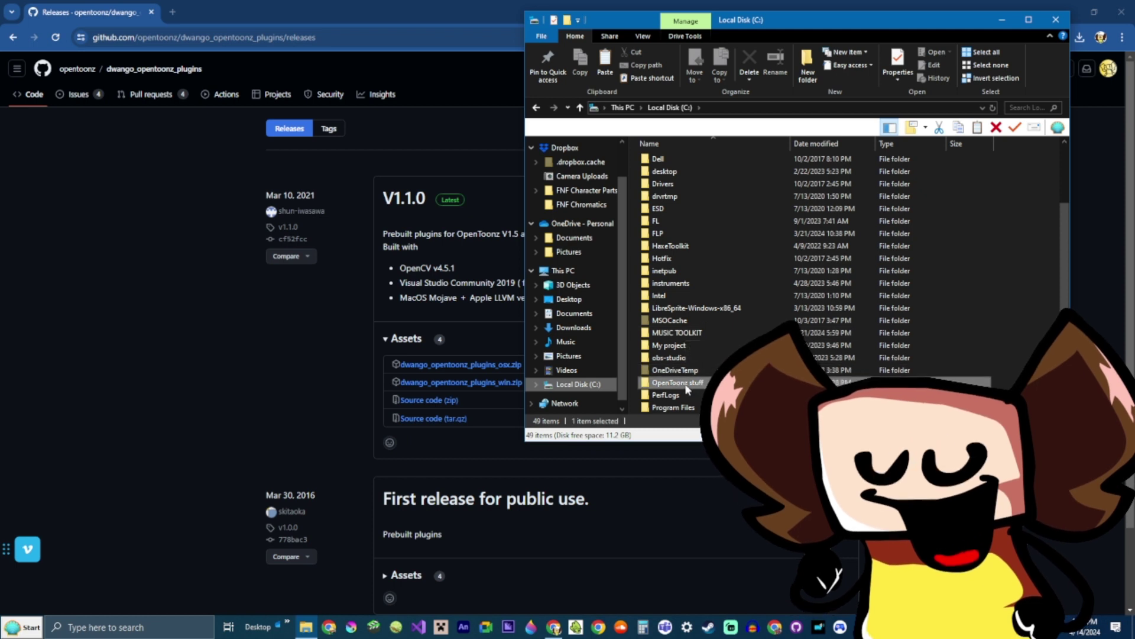
double_click(676, 378)
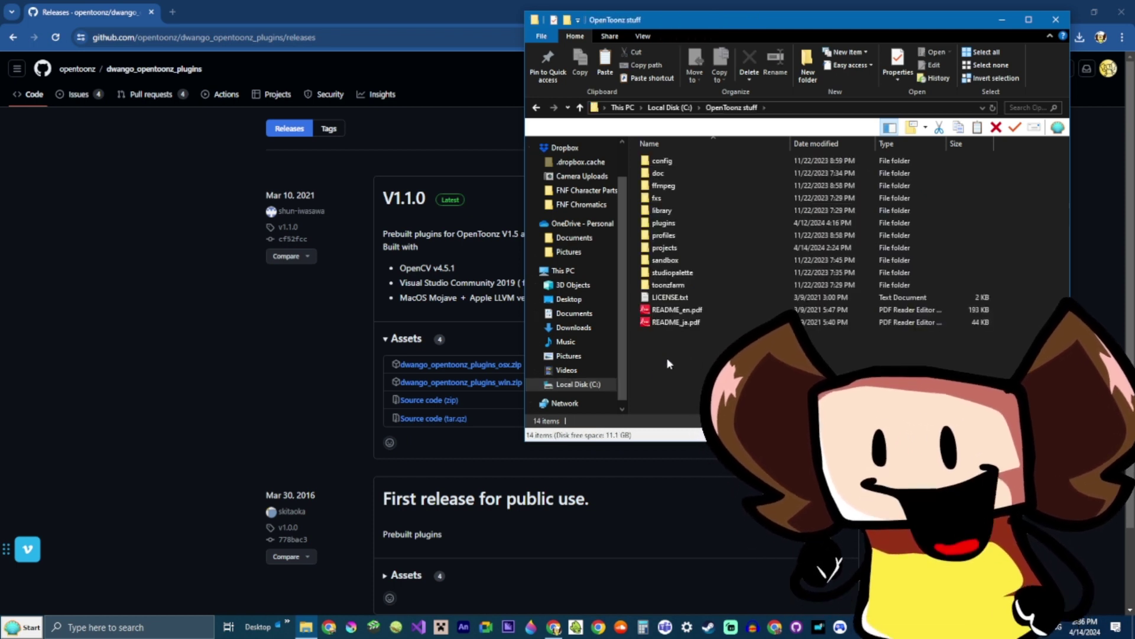
Try to paste the plug-in files into the OpenToonz stuff folder, replacing existing ones and skipping those in use, and cancel the copy.
right_click(668, 362)
click(695, 440)
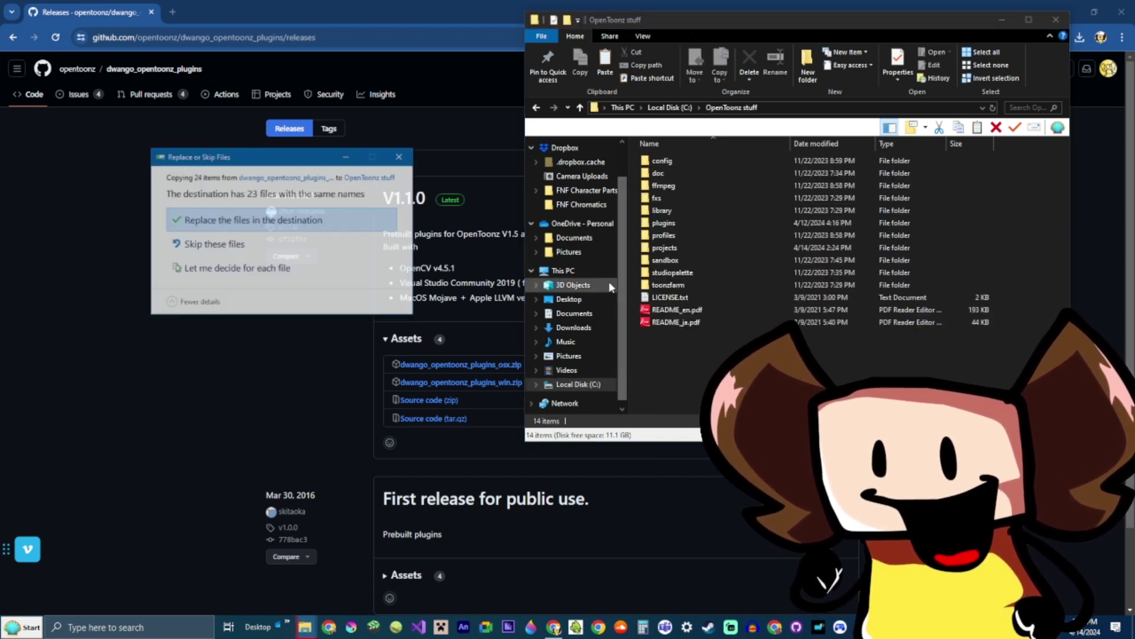
click(310, 222)
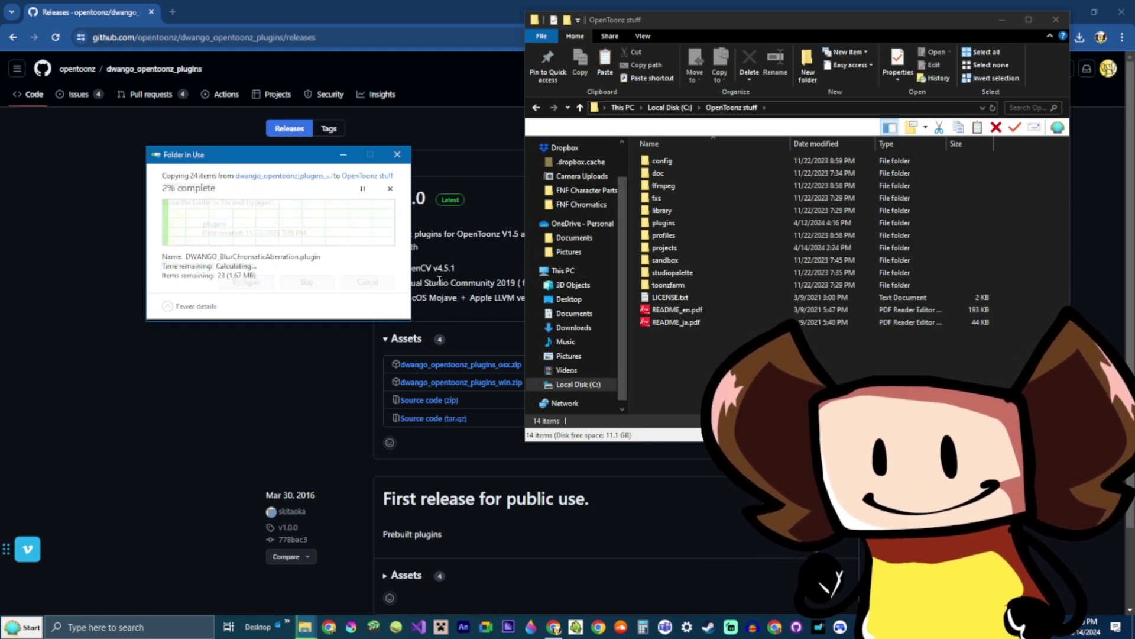
click(246, 282)
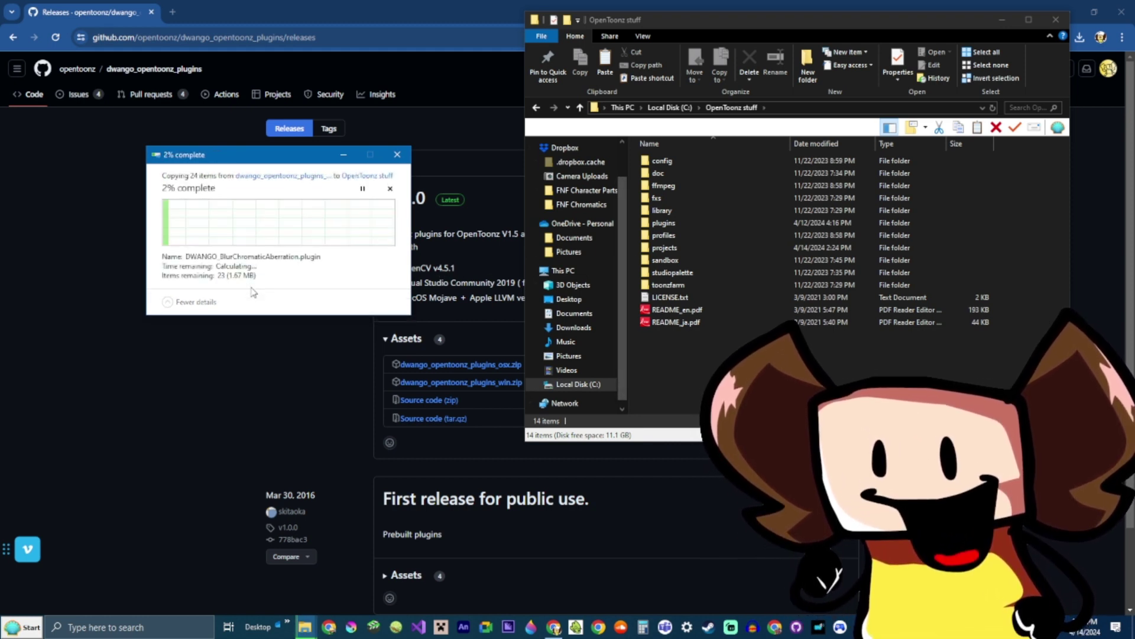
click(307, 282)
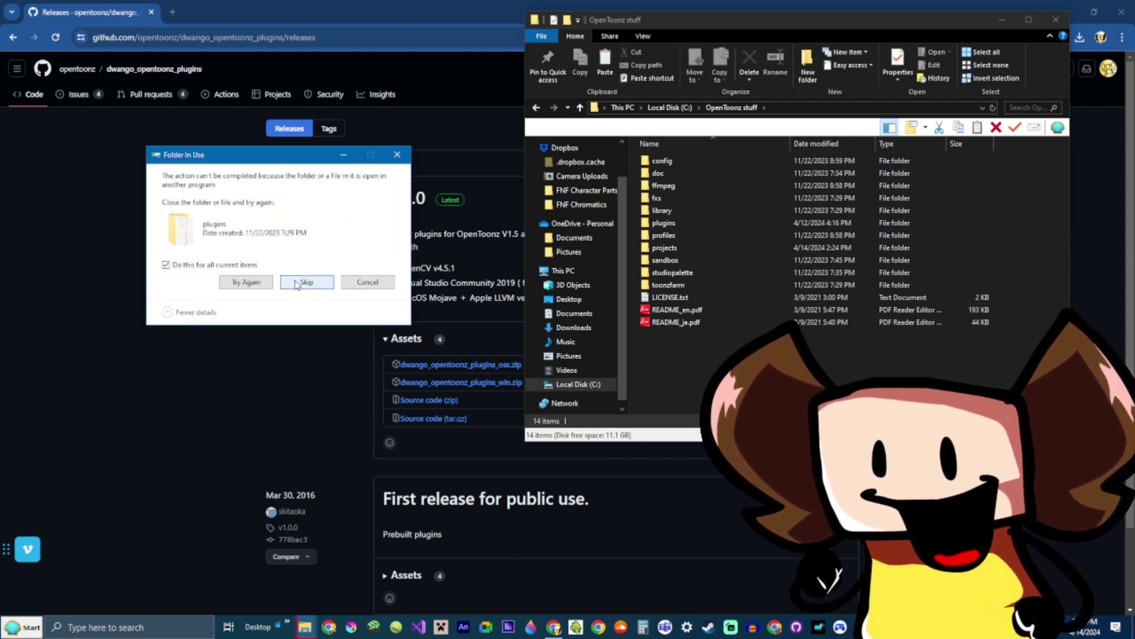
click(306, 282)
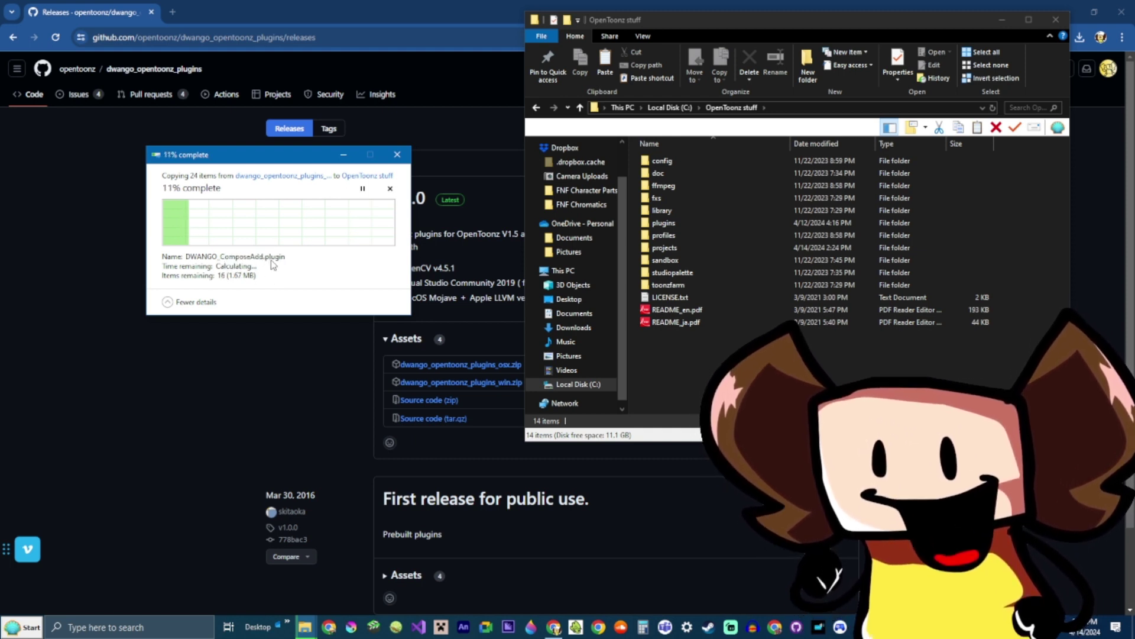
click(389, 188)
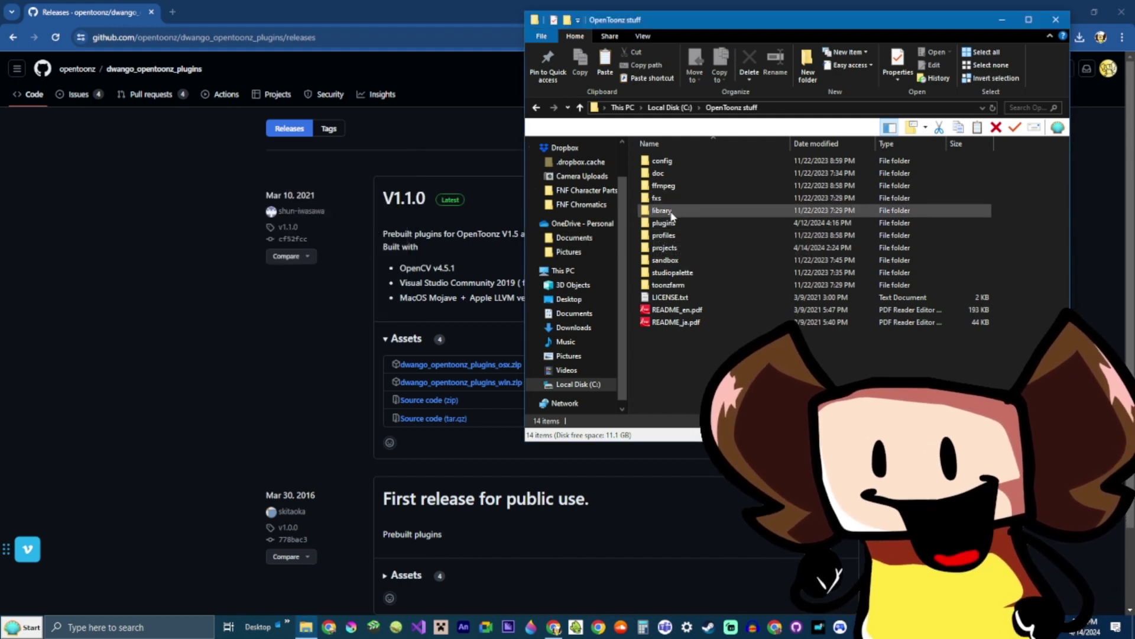
Close the Chrome and File Explorer windows to return to OpenToonz.
click(412, 7)
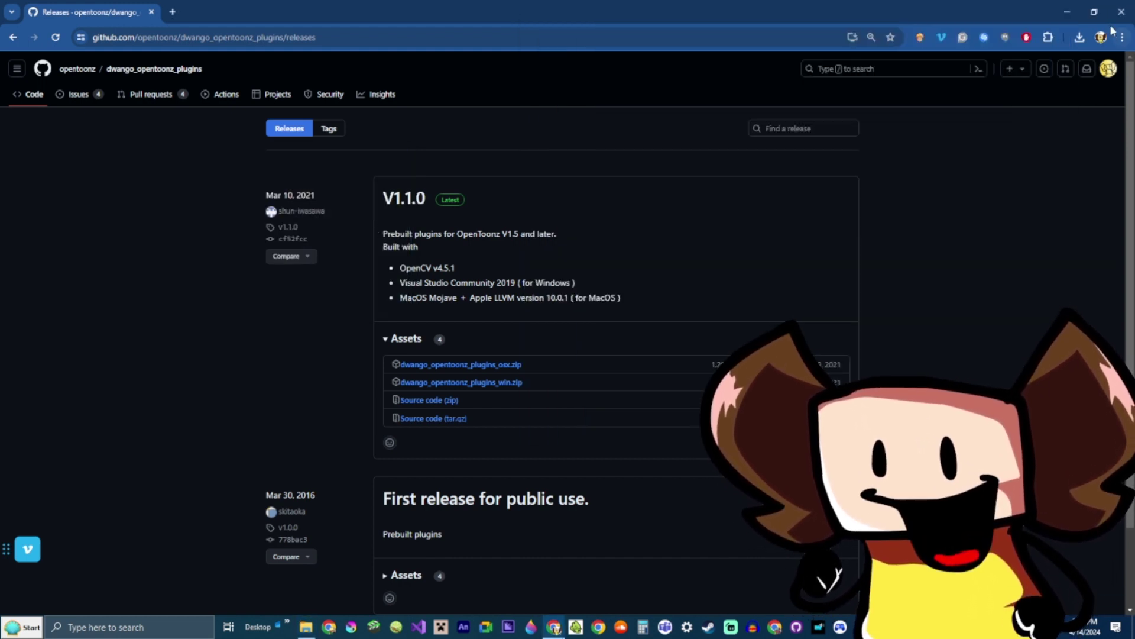
click(1114, 7)
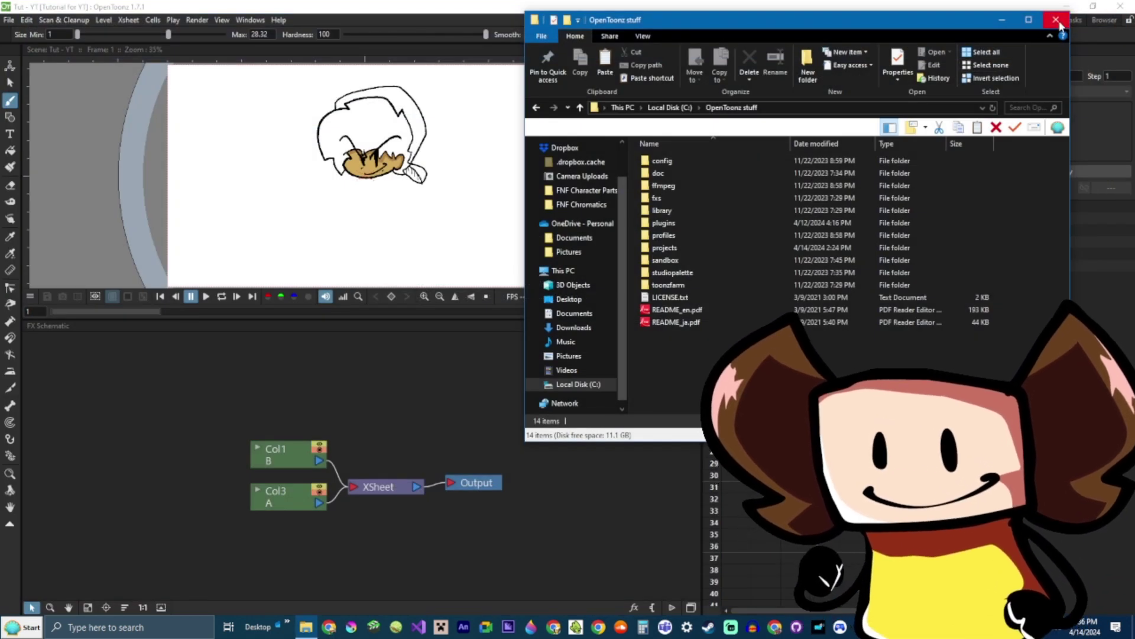
click(1058, 21)
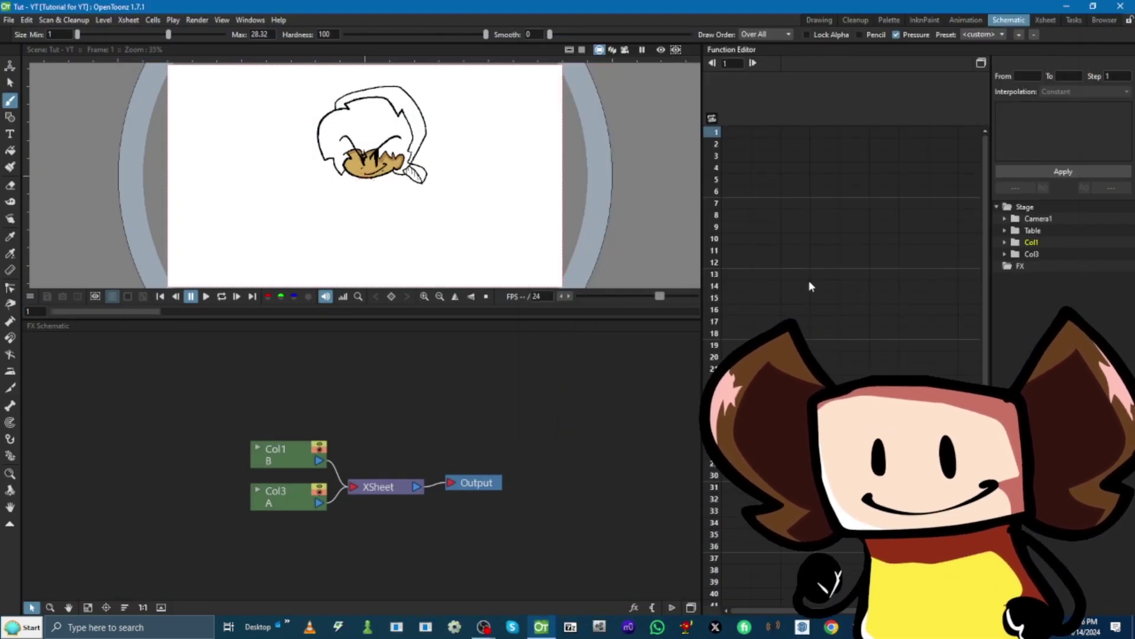
Open the FX Browser from the FX schematic and expand the DWANGO folder under Plugins.
click(634, 608)
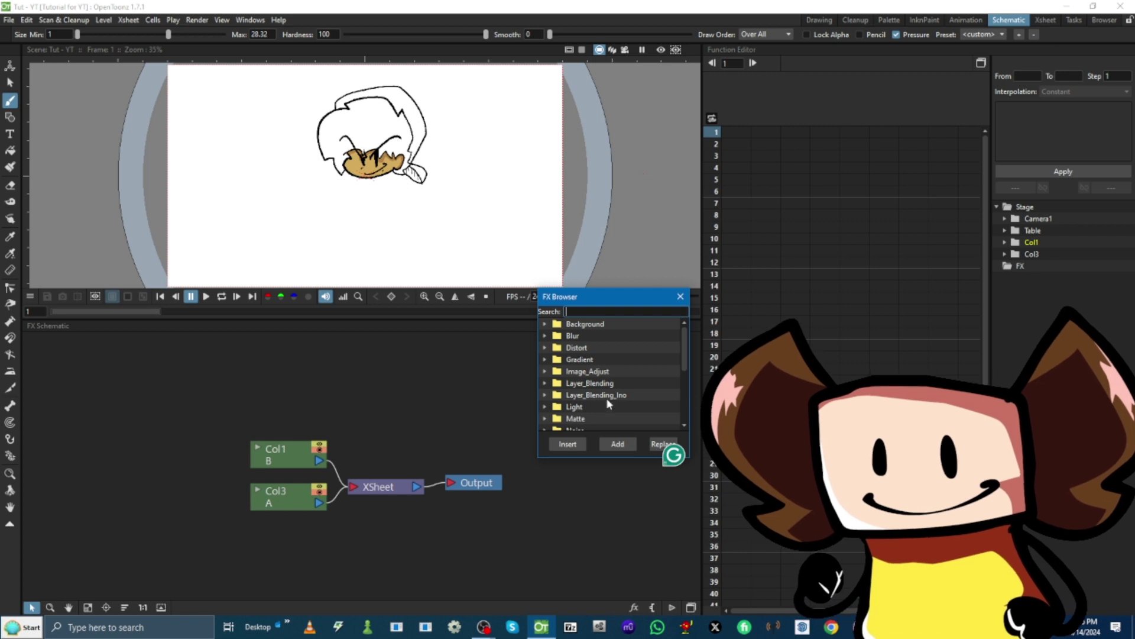
scroll(605, 397, down, 3)
scroll(586, 409, up, 3)
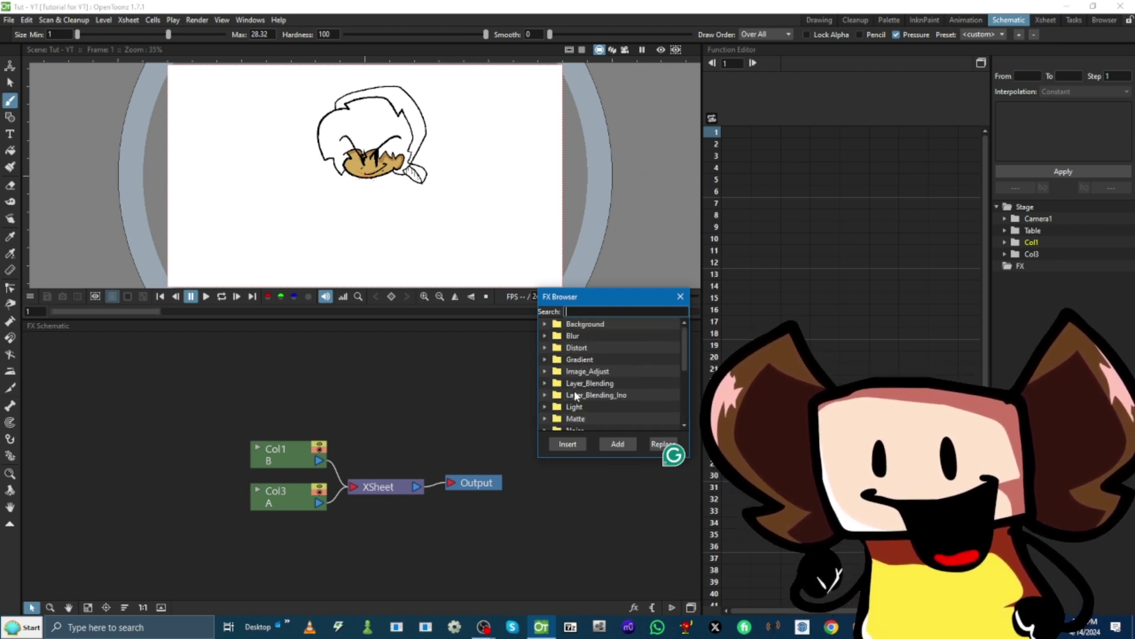
scroll(573, 391, down, 3)
click(551, 421)
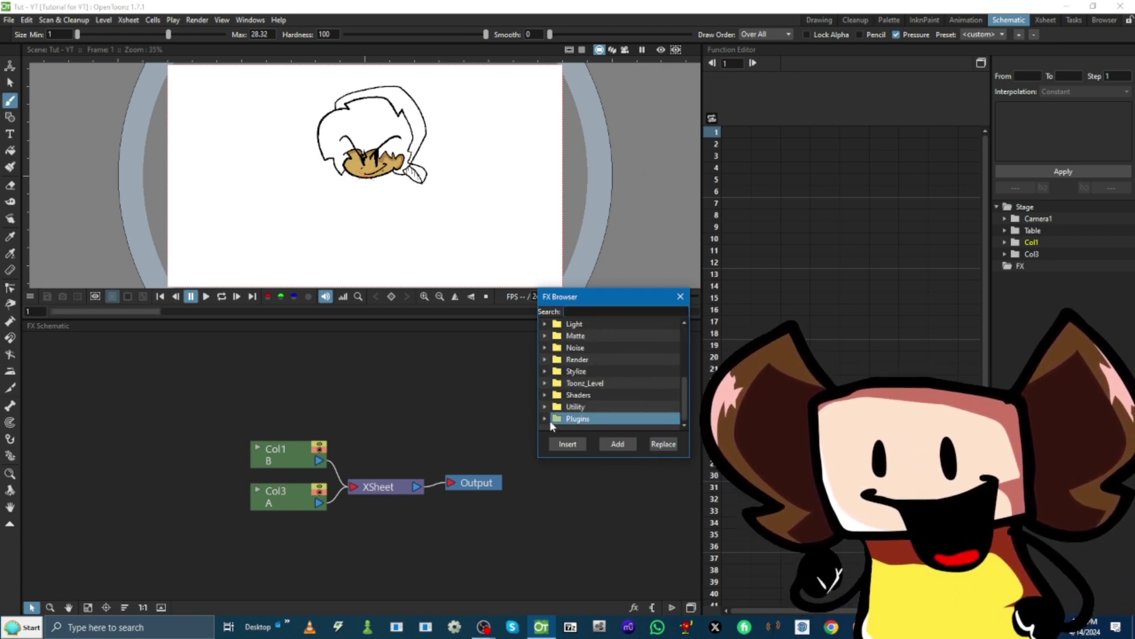
click(547, 418)
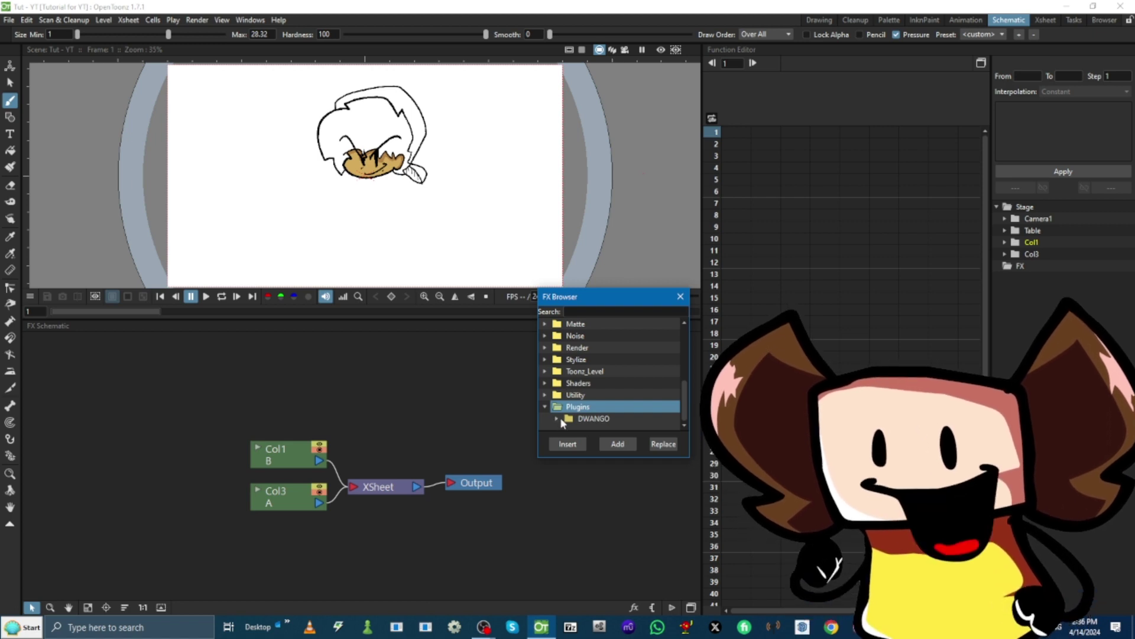
click(557, 419)
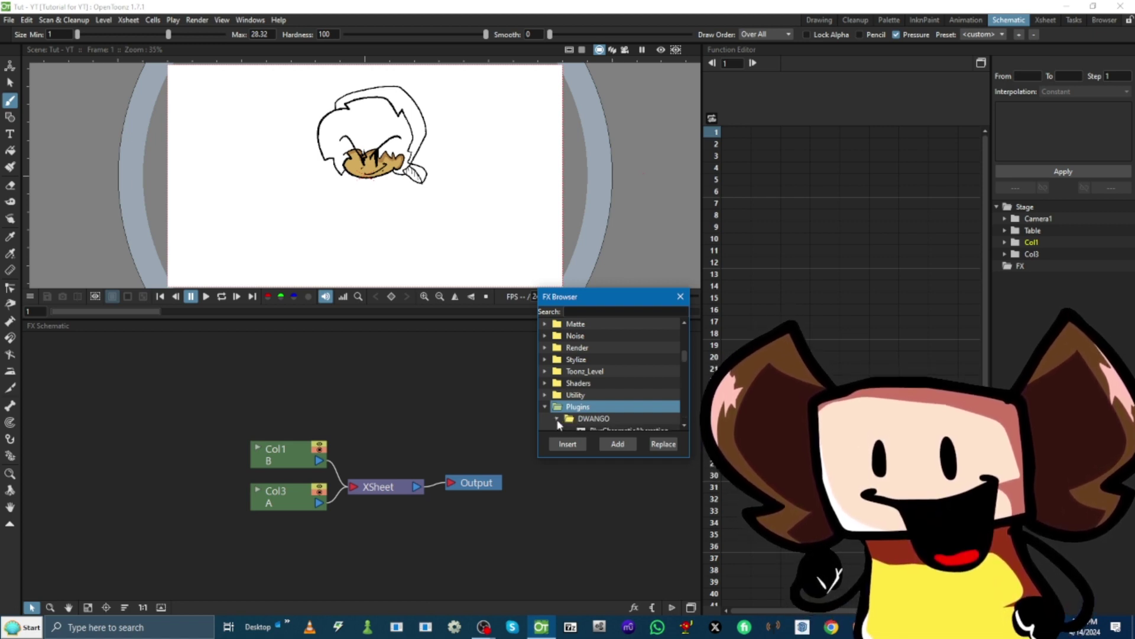
Look through the list of DWANGO plug-in effects in the FX Browser.
scroll(568, 402, down, 5)
scroll(581, 385, down, 1)
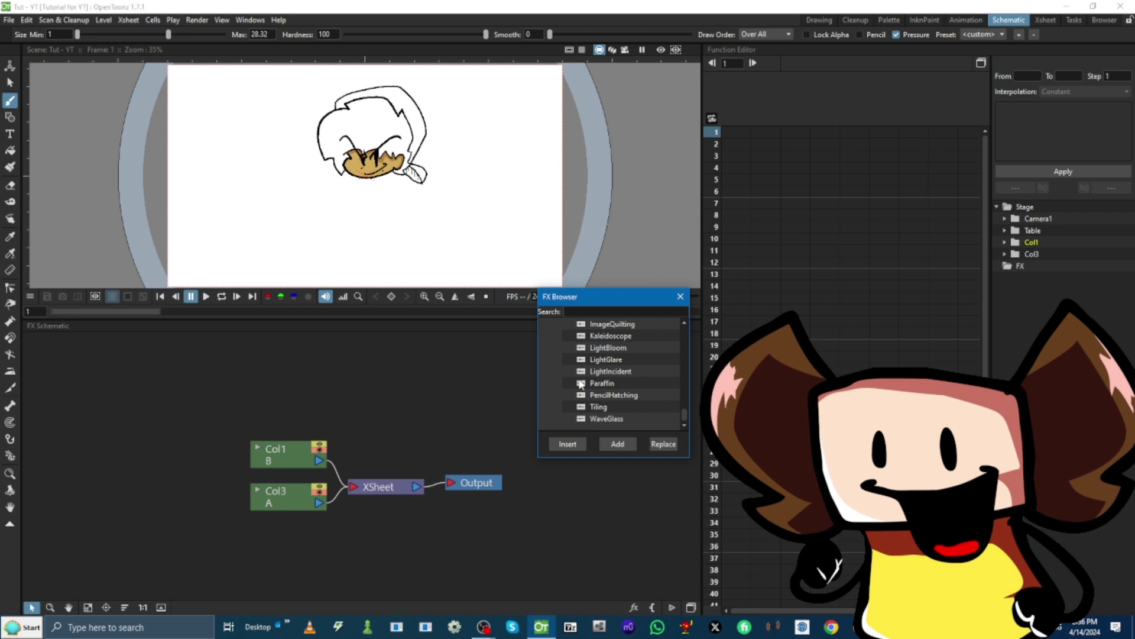
scroll(581, 385, up, 6)
scroll(580, 385, down, 6)
scroll(580, 385, up, 7)
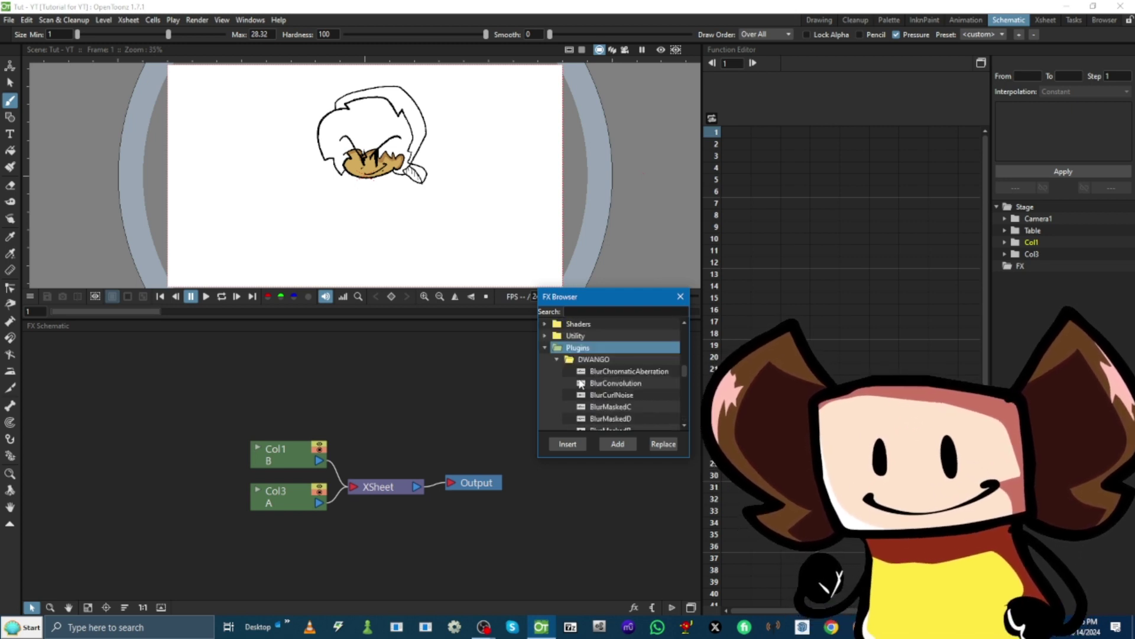
scroll(581, 385, down, 1)
scroll(581, 385, up, 2)
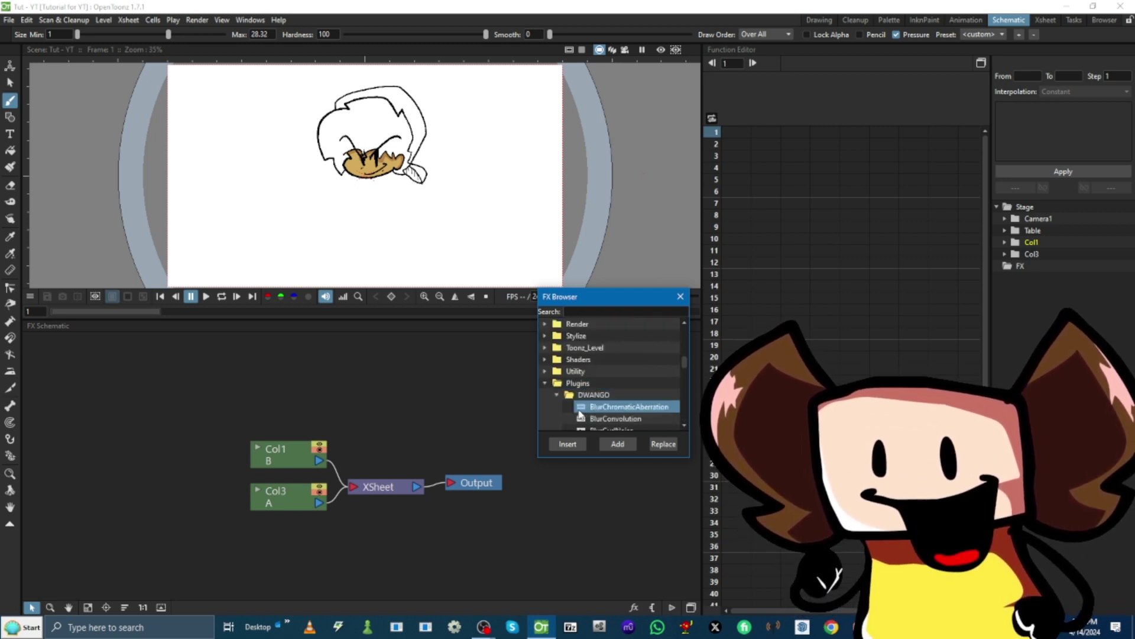
Add the DWANGO BlurChromaticAberration effect to the FX schematic, close the FX Browser and place the node above XSheet.
click(595, 418)
click(630, 407)
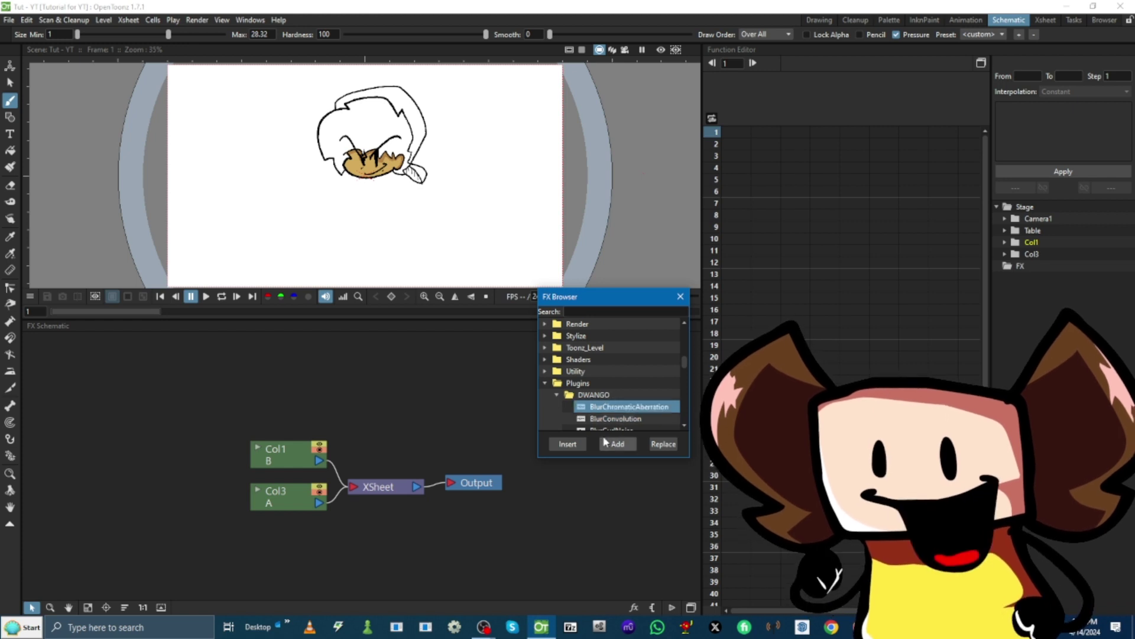
click(580, 444)
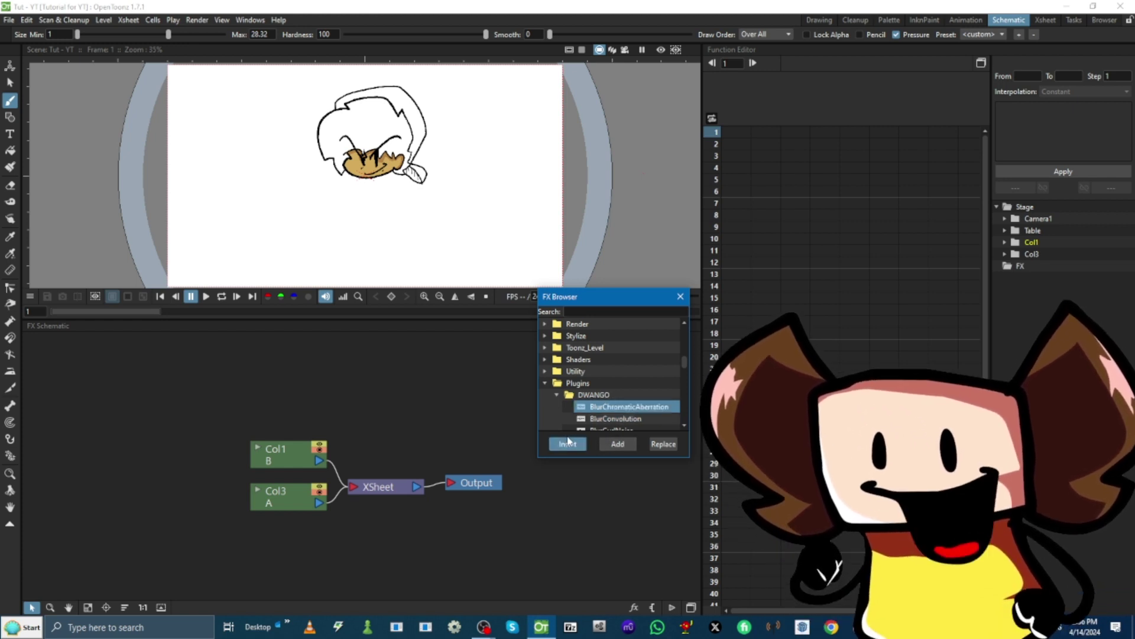
click(617, 444)
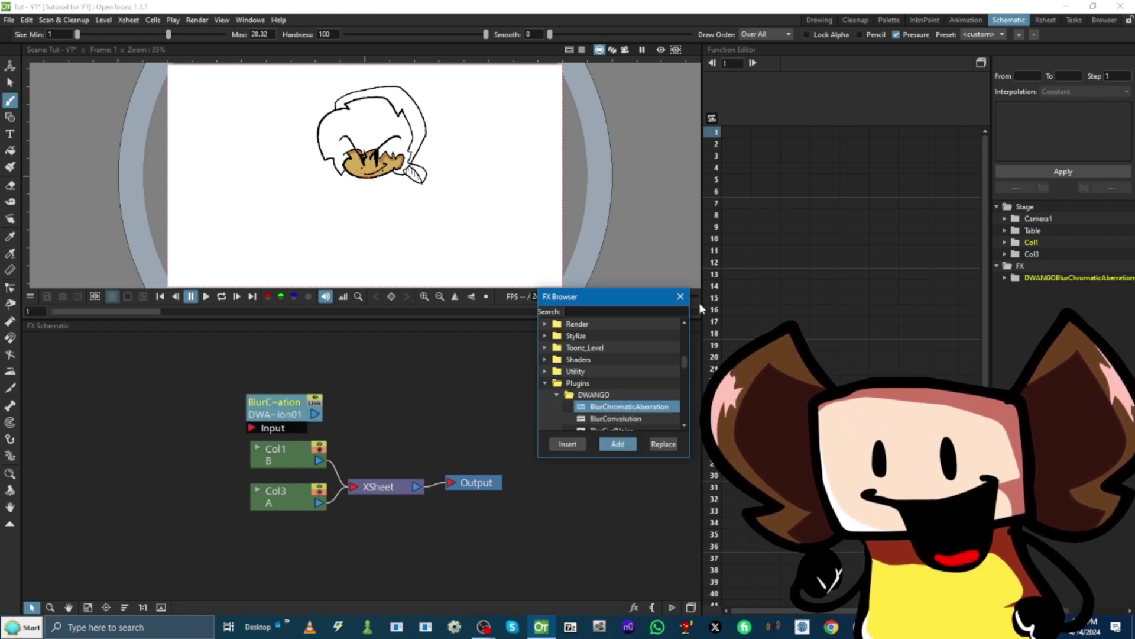
click(680, 303)
drag(297, 408, 436, 397)
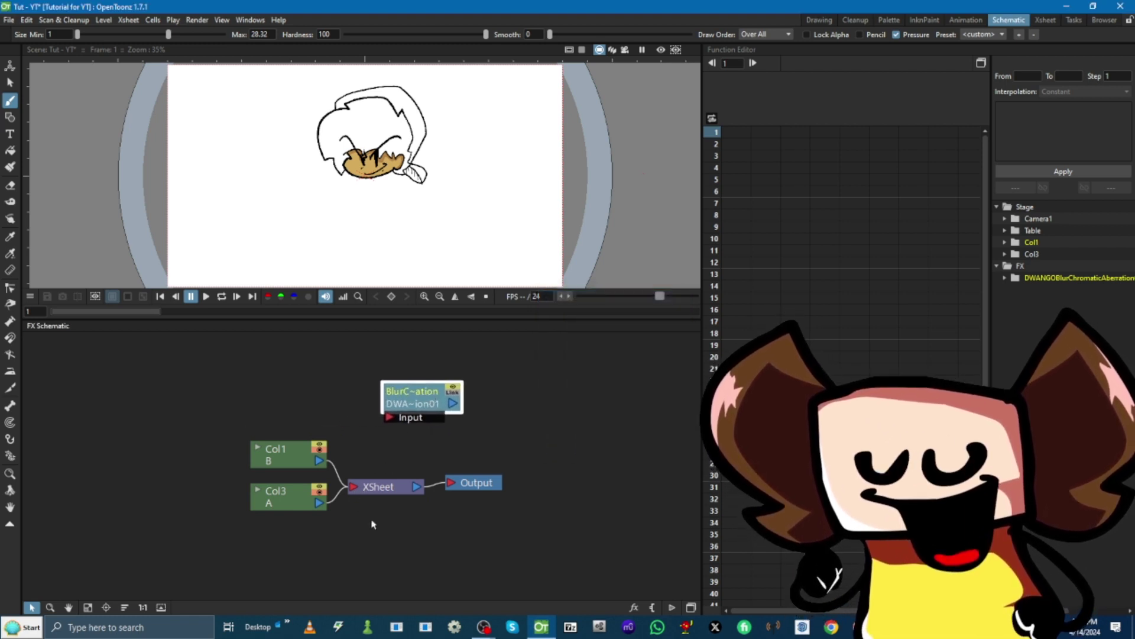
Try linking Col1 and Col3 to the BlurChromaticAberration node's input, and reconnect both columns to XSheet.
click(353, 488)
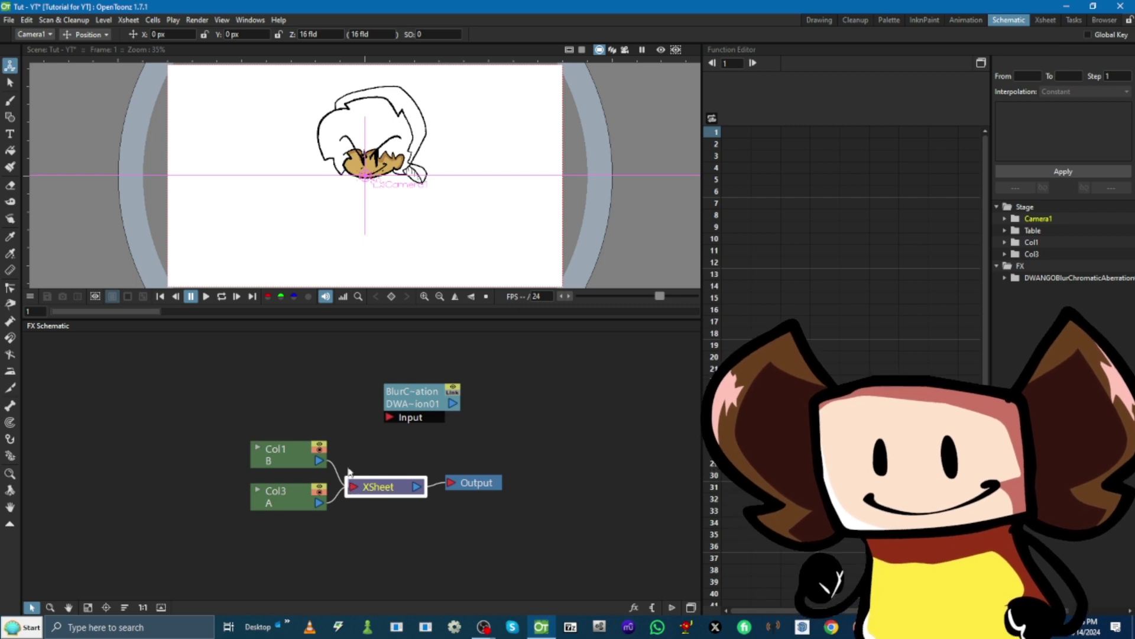
click(347, 488)
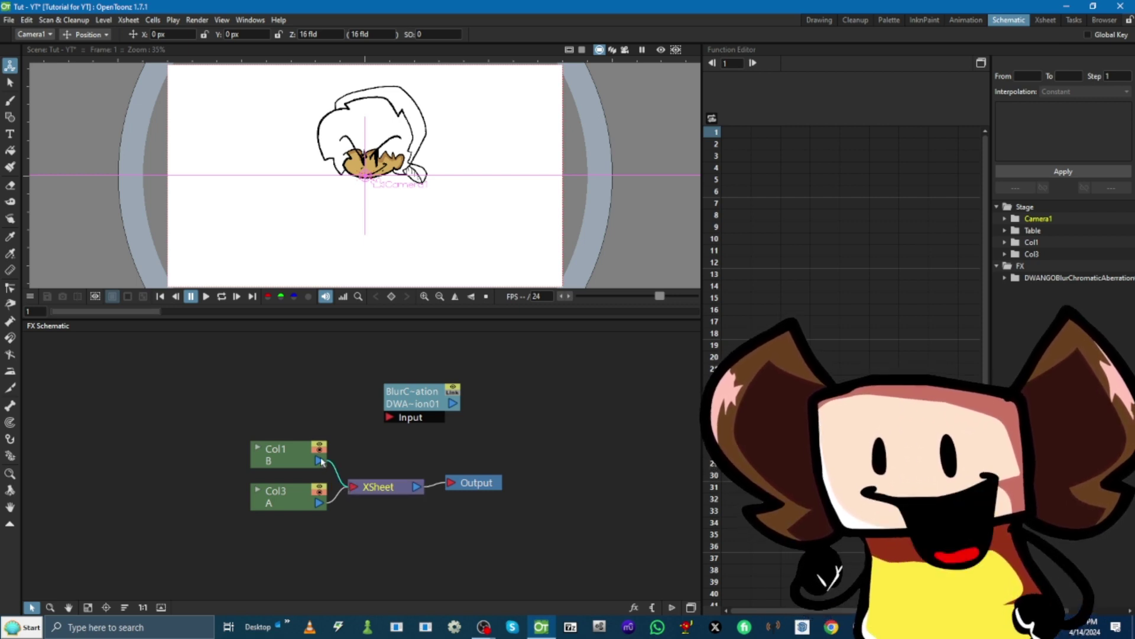
drag(320, 460, 389, 417)
click(361, 455)
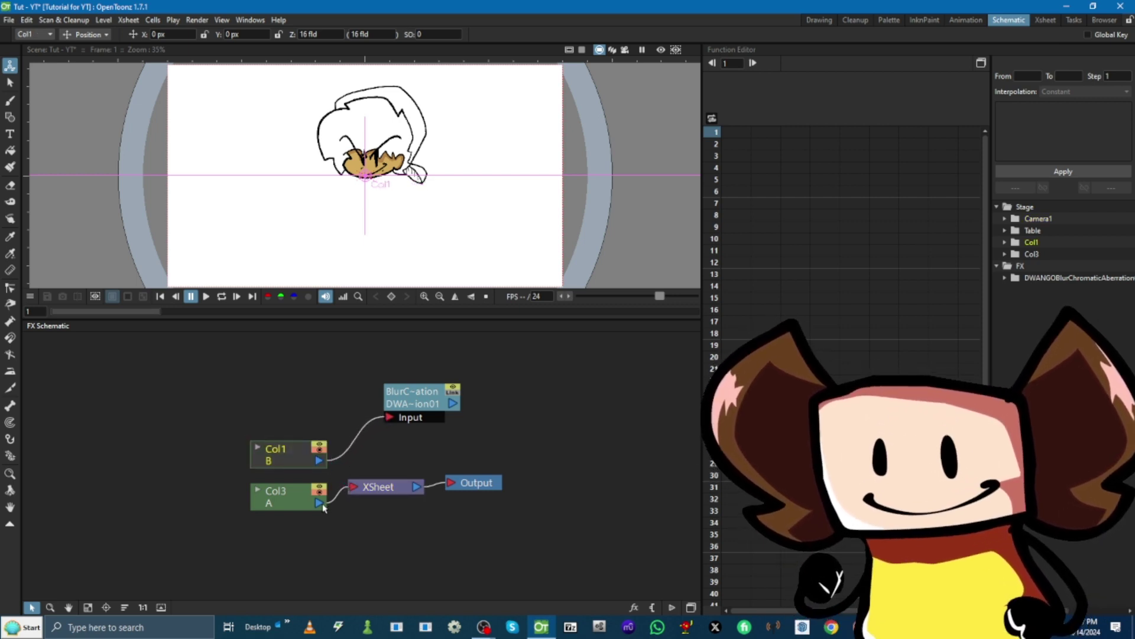
drag(320, 504, 387, 418)
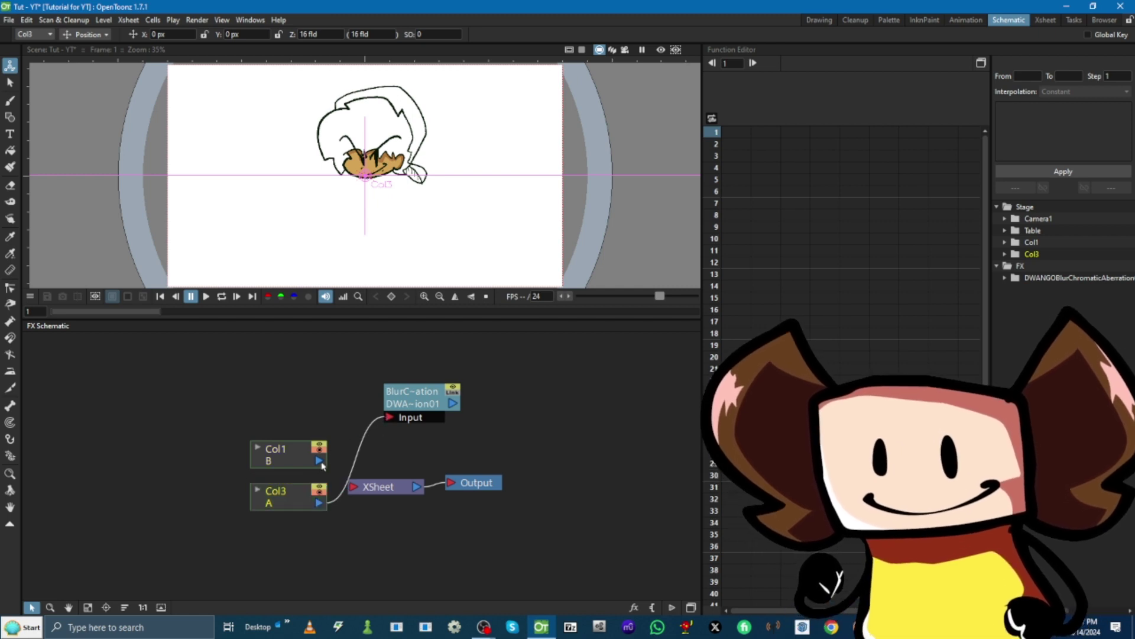
drag(320, 461, 388, 418)
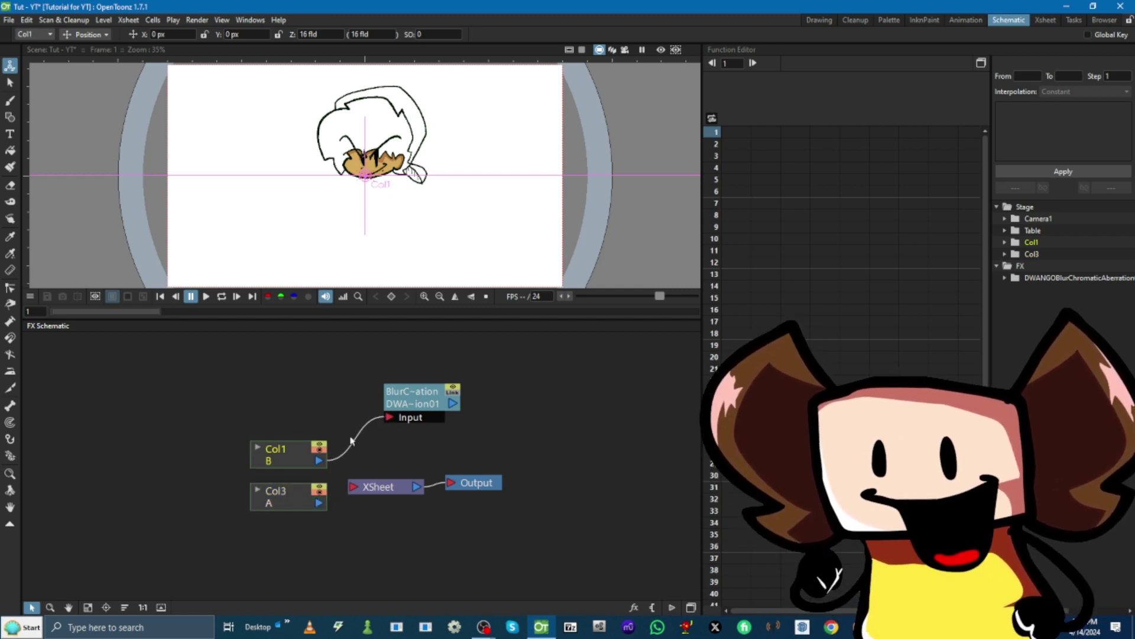
drag(320, 461, 356, 489)
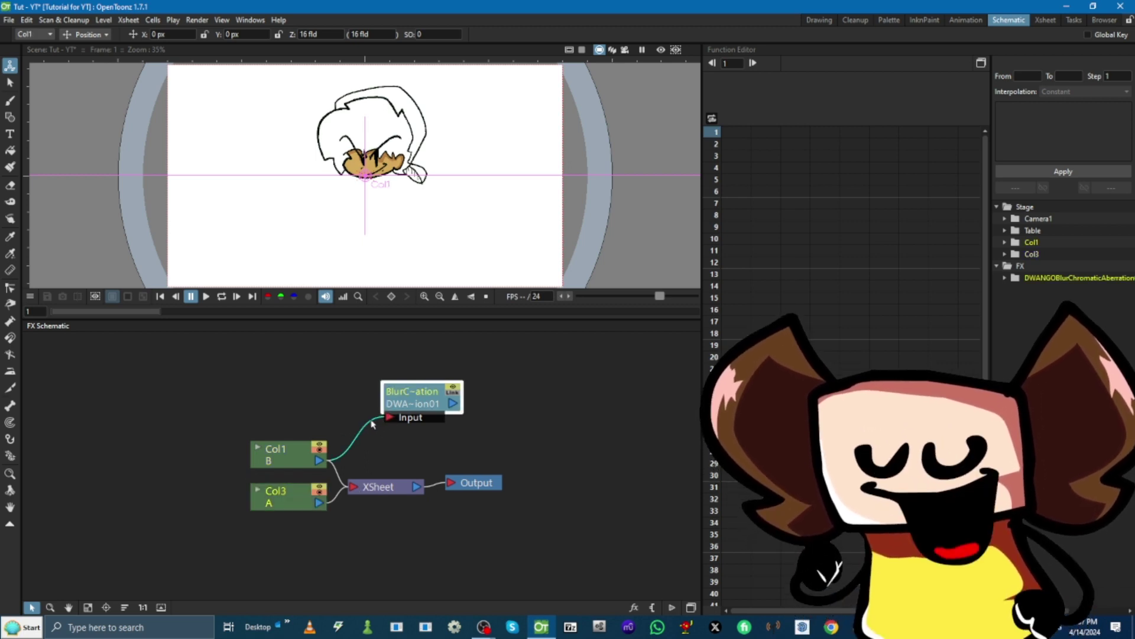
Route XSheet through the BlurChromaticAberration node into Output and shift the effect node slightly closer to them.
key(Delete)
key(ctrl+z)
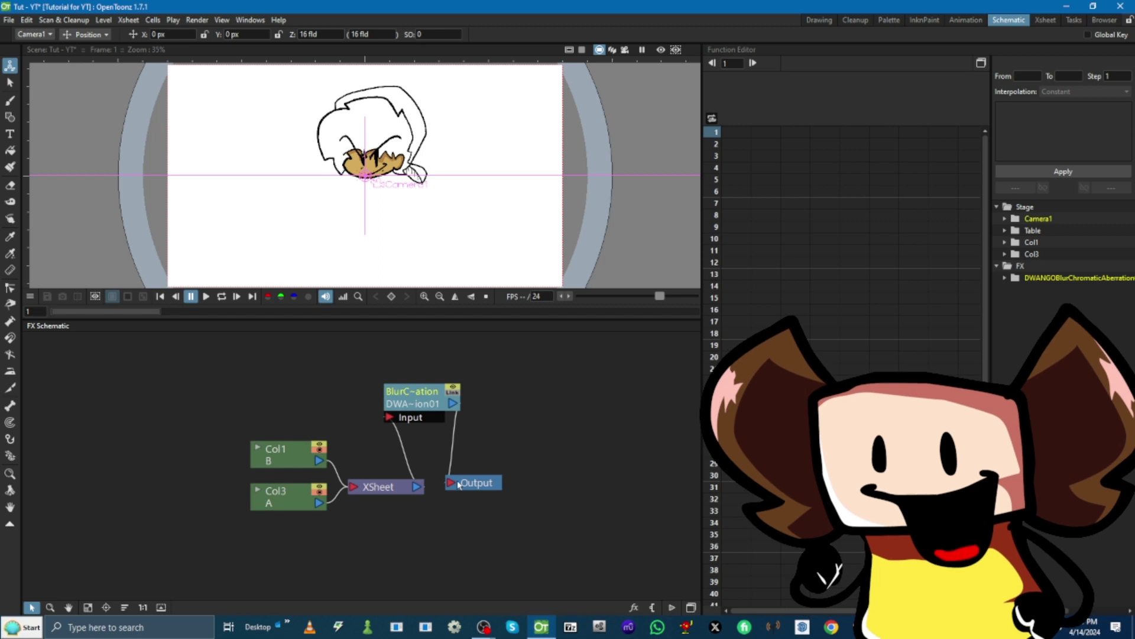
drag(420, 406, 432, 416)
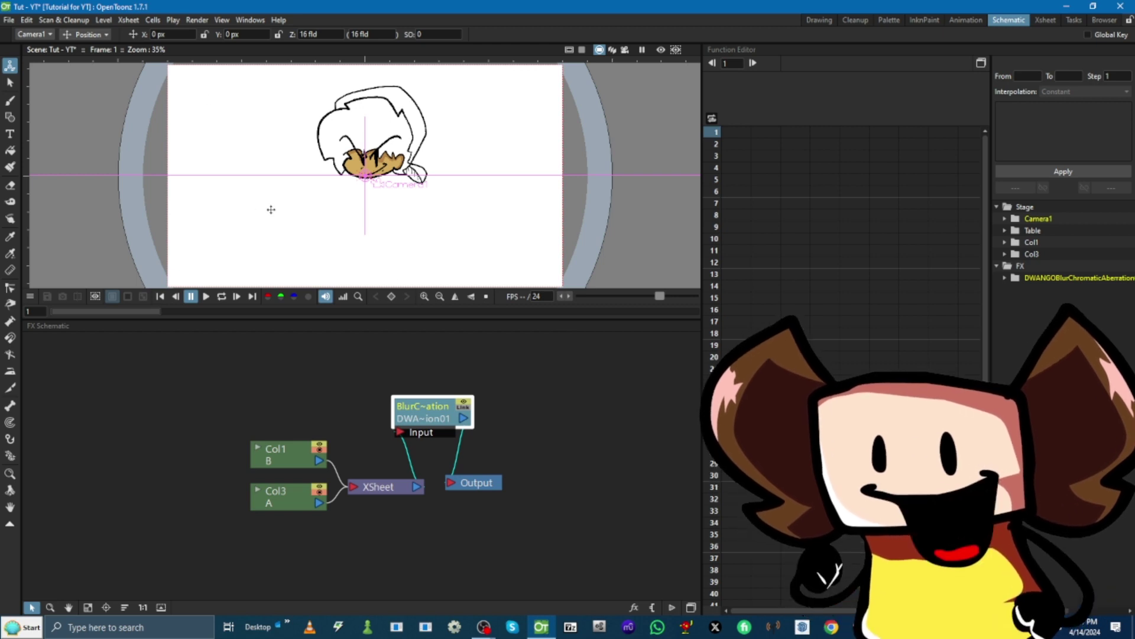
Open the Output Settings and look through the available output file formats without changing tif.
click(196, 20)
click(230, 76)
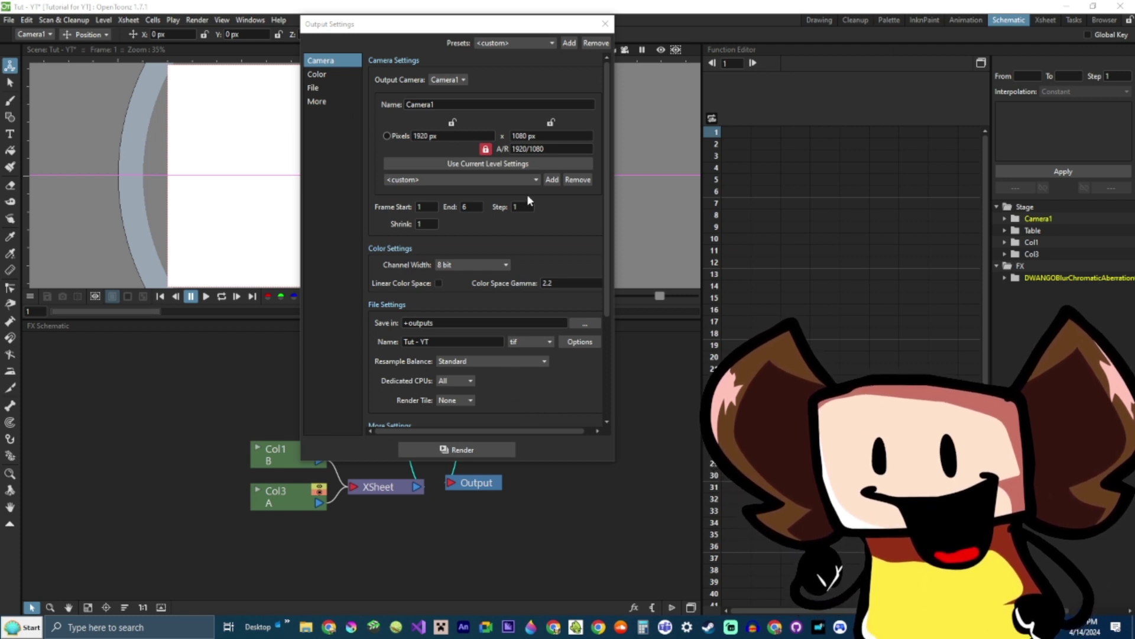
click(526, 342)
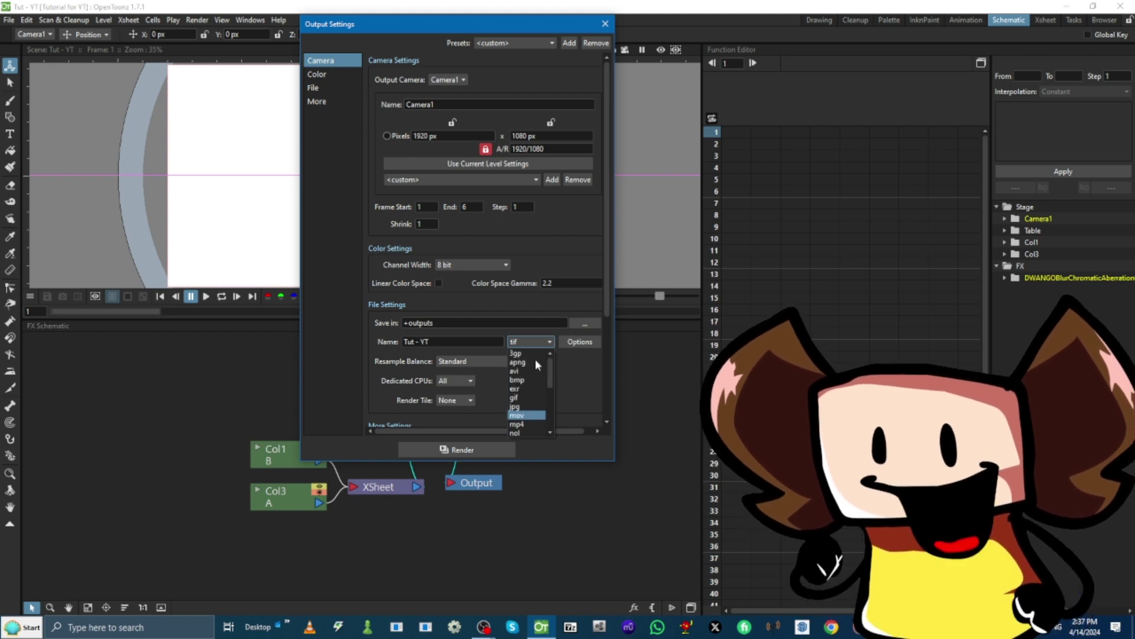
click(578, 361)
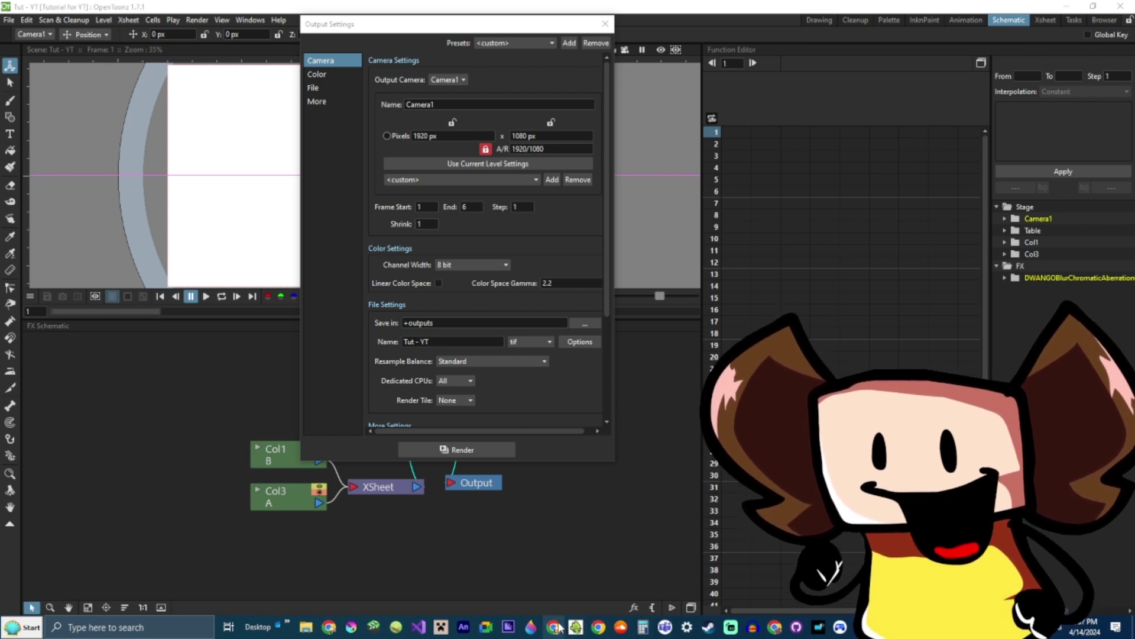
Switch to Chrome to view the MP4 export tutorial and the FFmpeg builds page on gyan.dev.
click(554, 627)
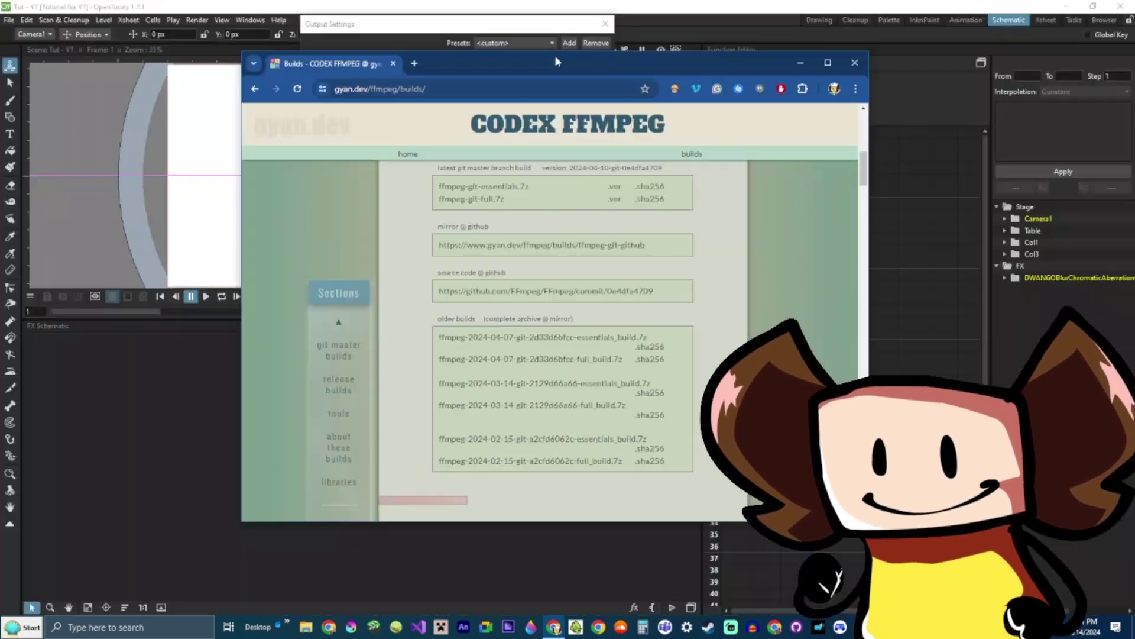
drag(618, 56, 628, 85)
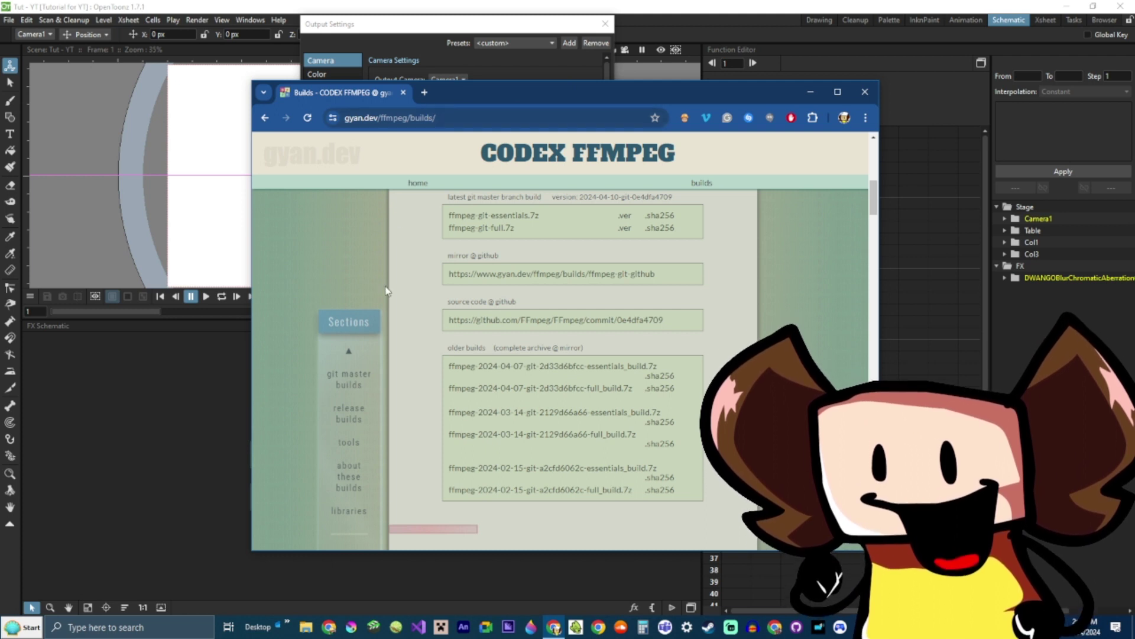
Open the OpenToonz stuff\ffmpeg folder on Local Disk (C:) in File Explorer and select the three FFmpeg executables.
click(306, 631)
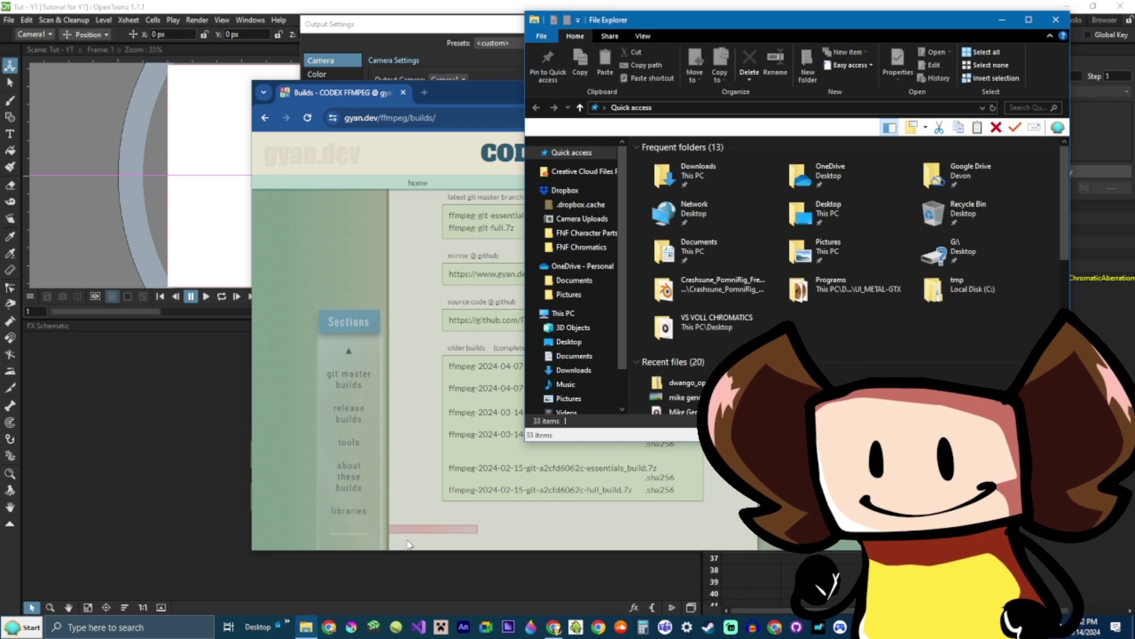
click(582, 365)
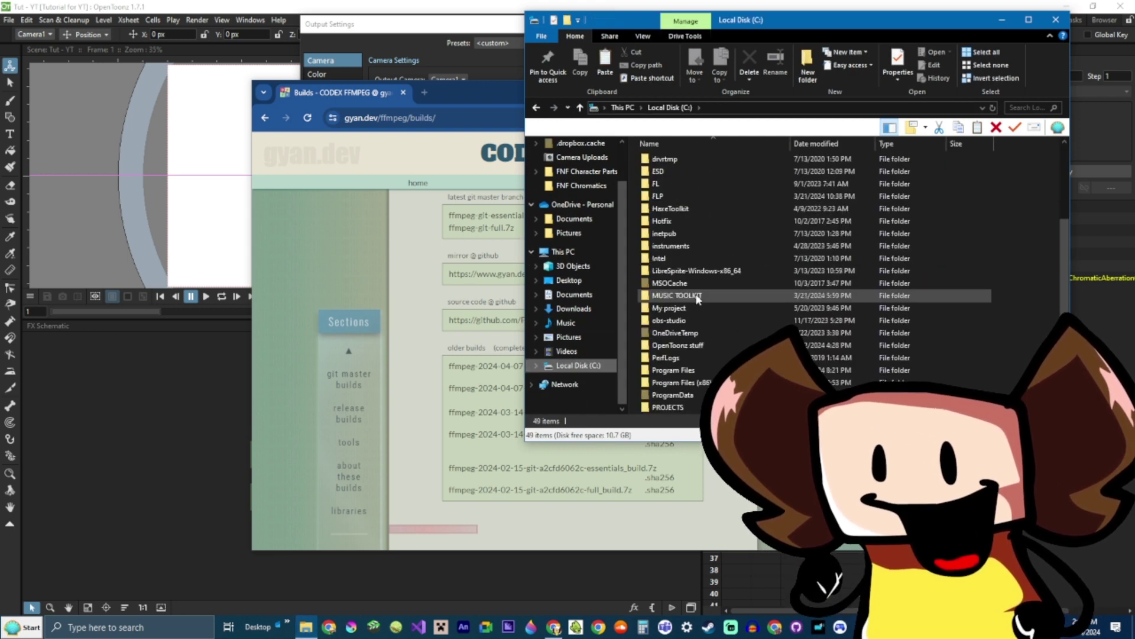
double_click(677, 345)
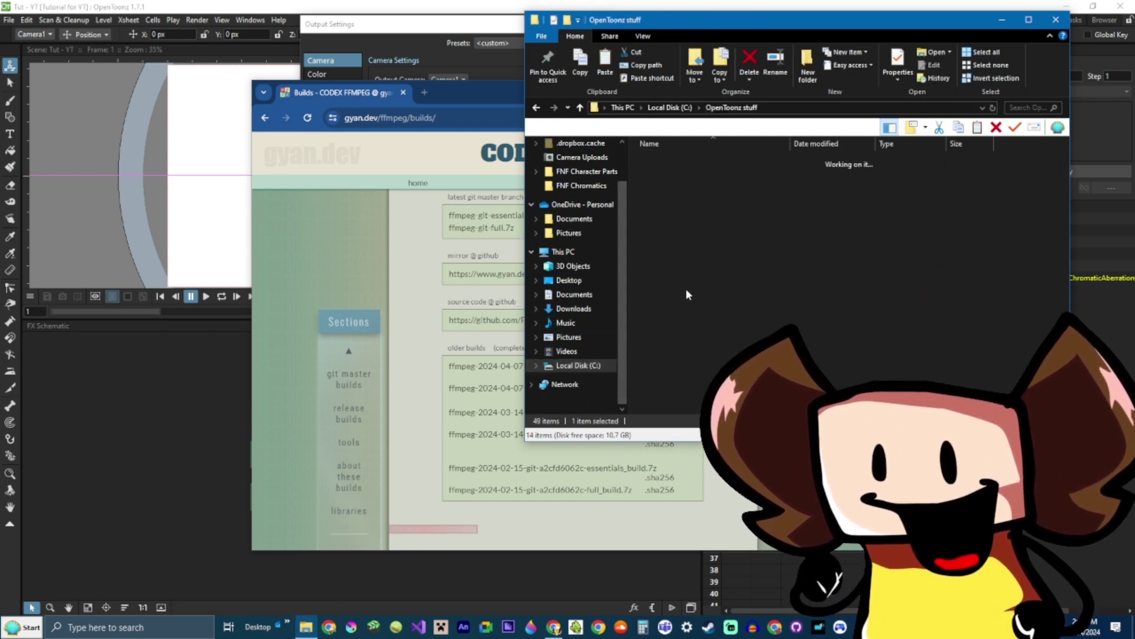
double_click(663, 186)
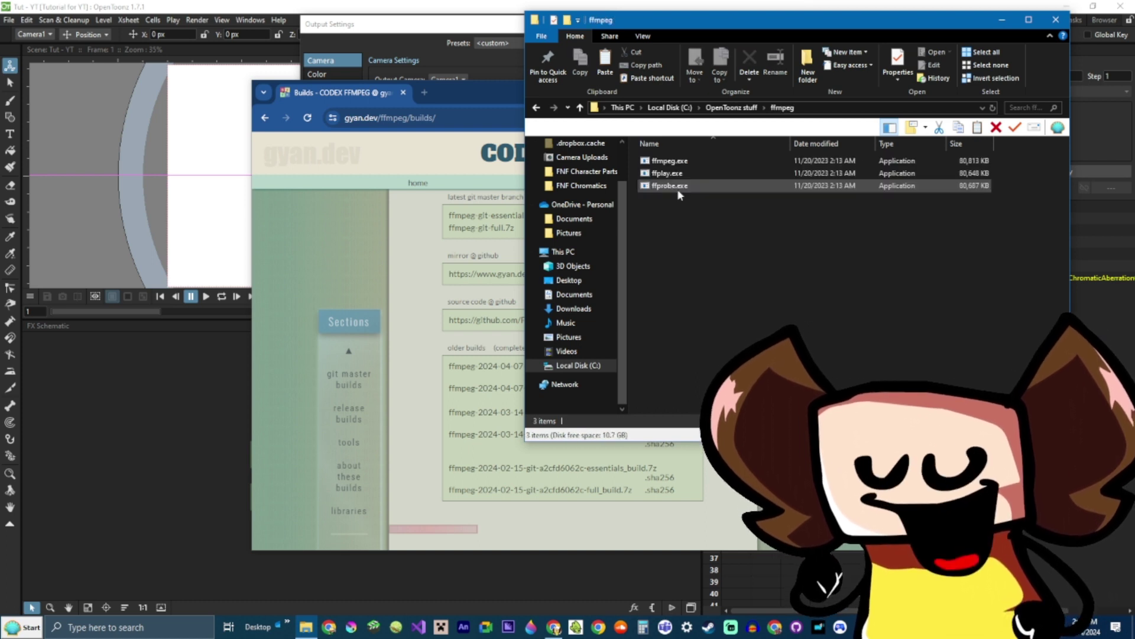
click(677, 188)
drag(682, 164, 649, 135)
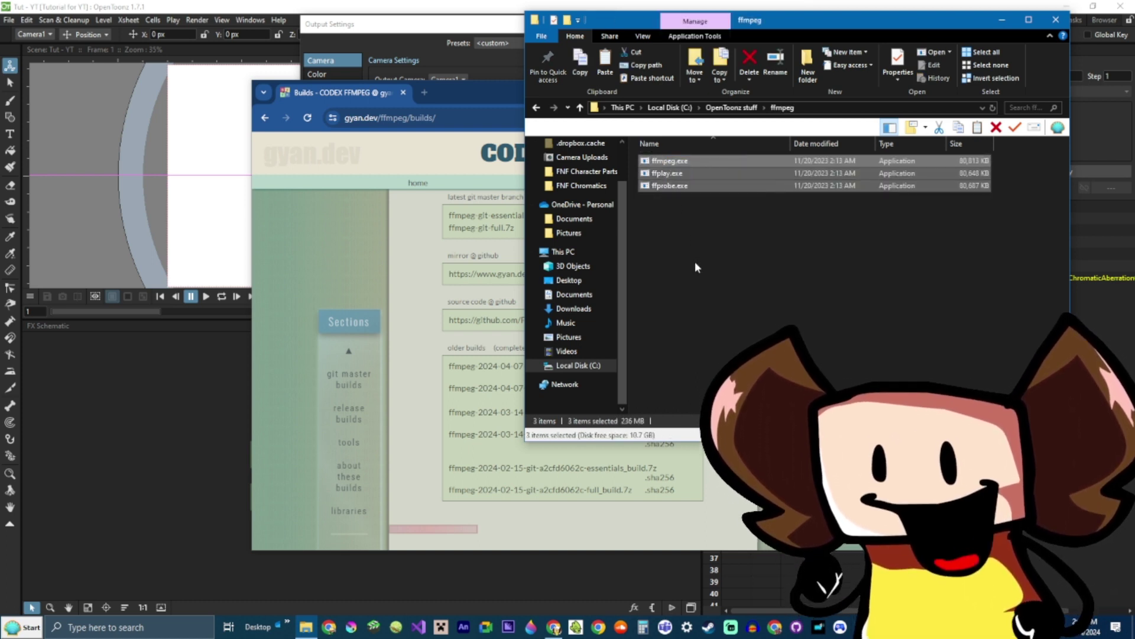
Go back to the OpenToonz stuff folder, reopen its ffmpeg subfolder and examine the executables inside.
click(729, 110)
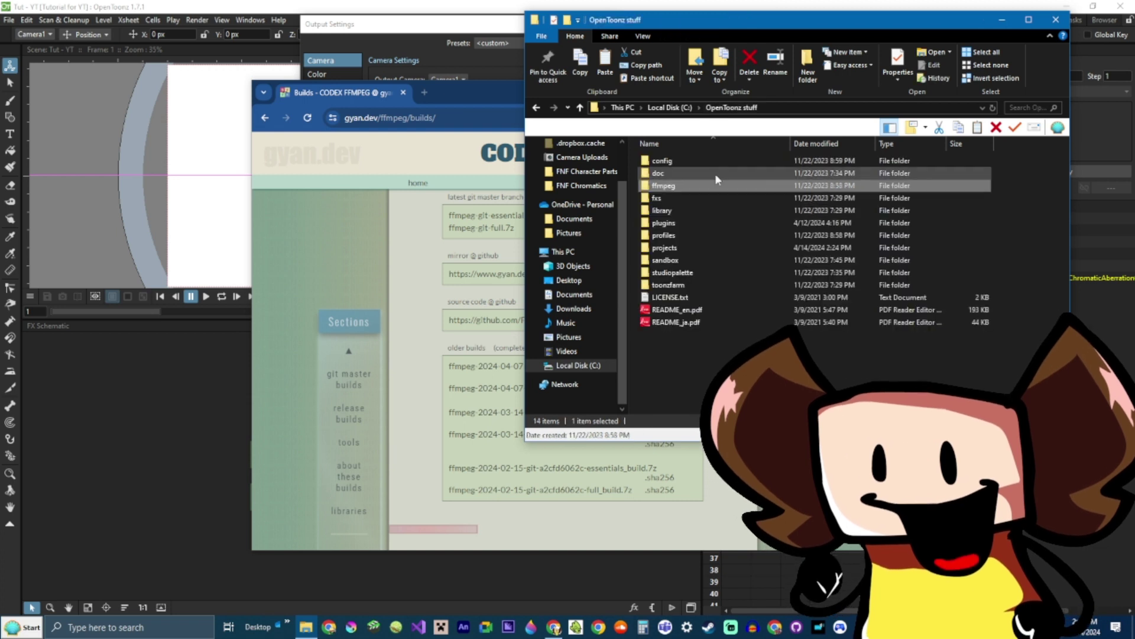
right_click(672, 384)
click(665, 186)
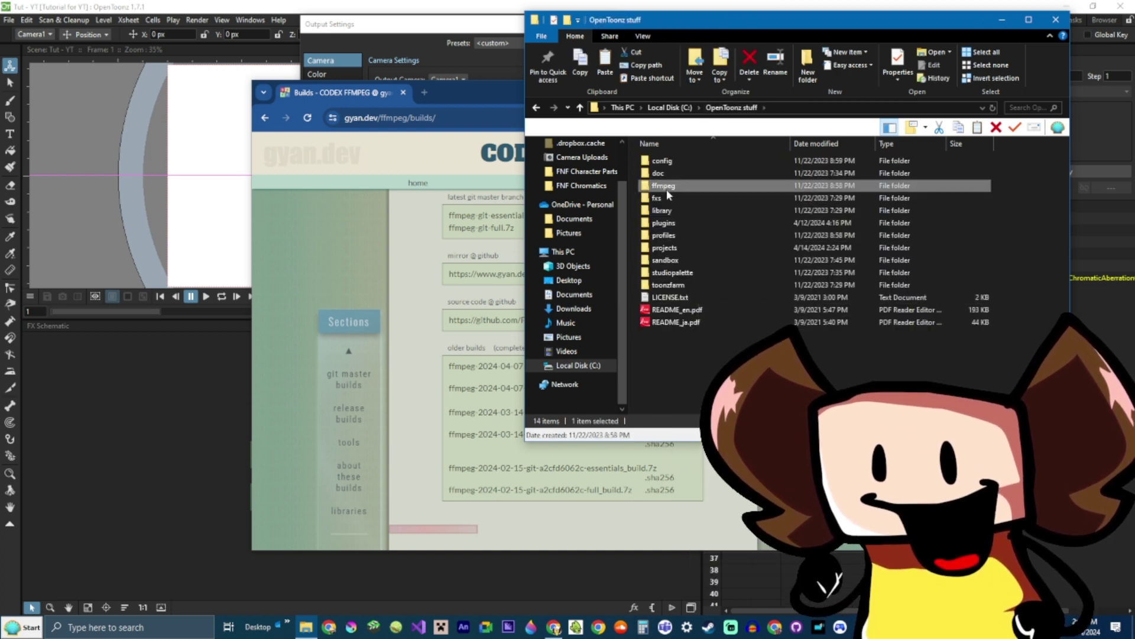
double_click(692, 187)
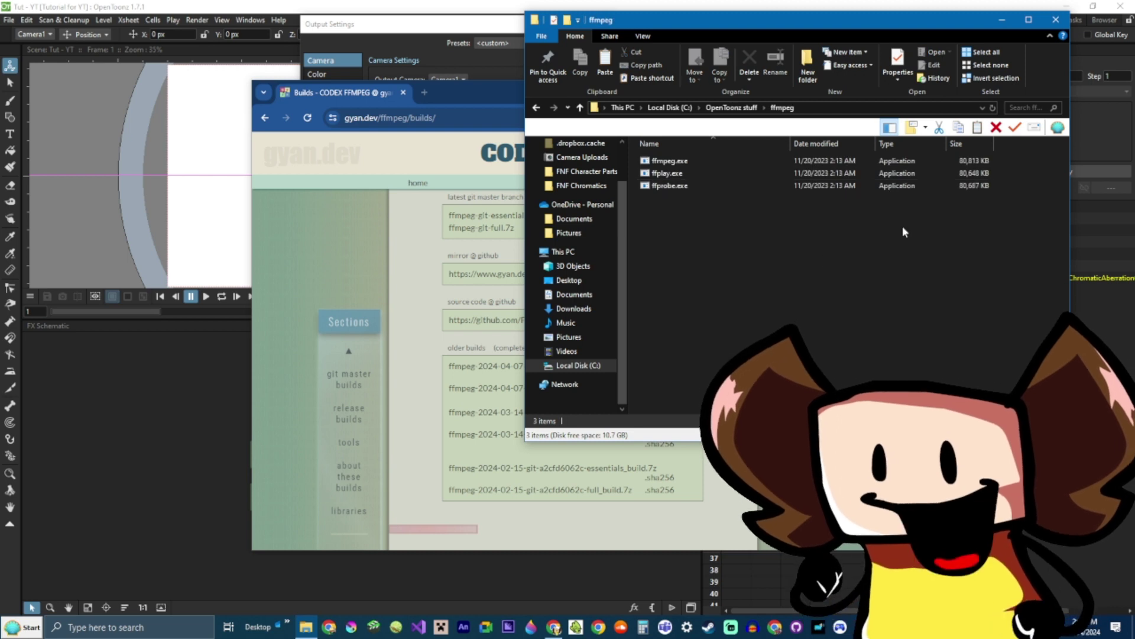
drag(902, 226, 654, 156)
click(659, 240)
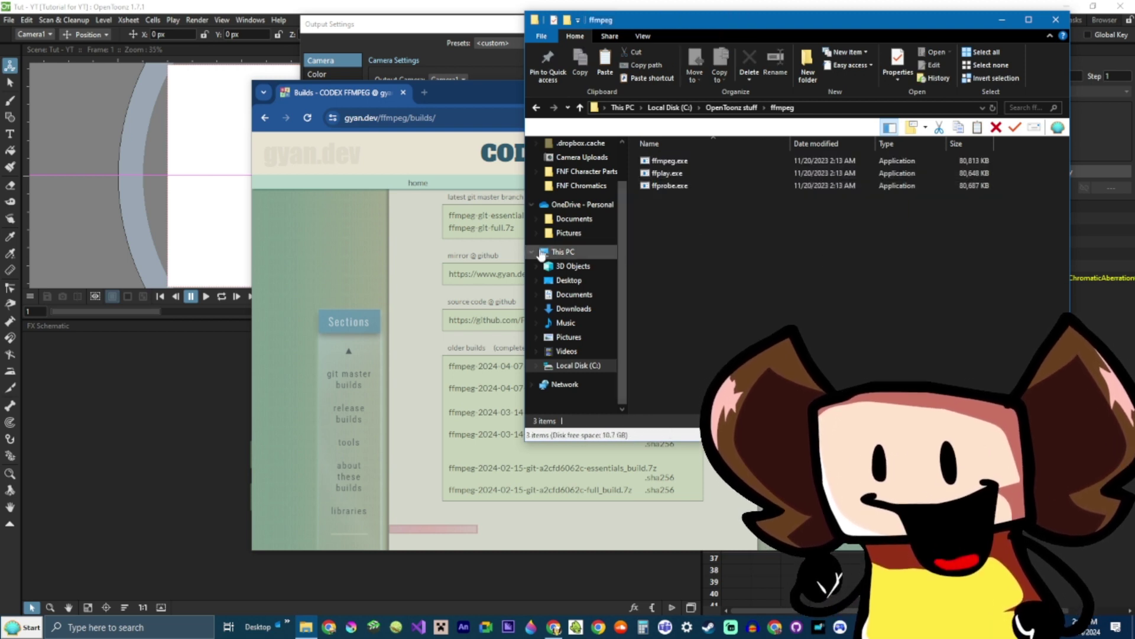
Close the Chrome window and the Output Settings dialog to return to the OpenToonz scene.
click(390, 233)
click(865, 92)
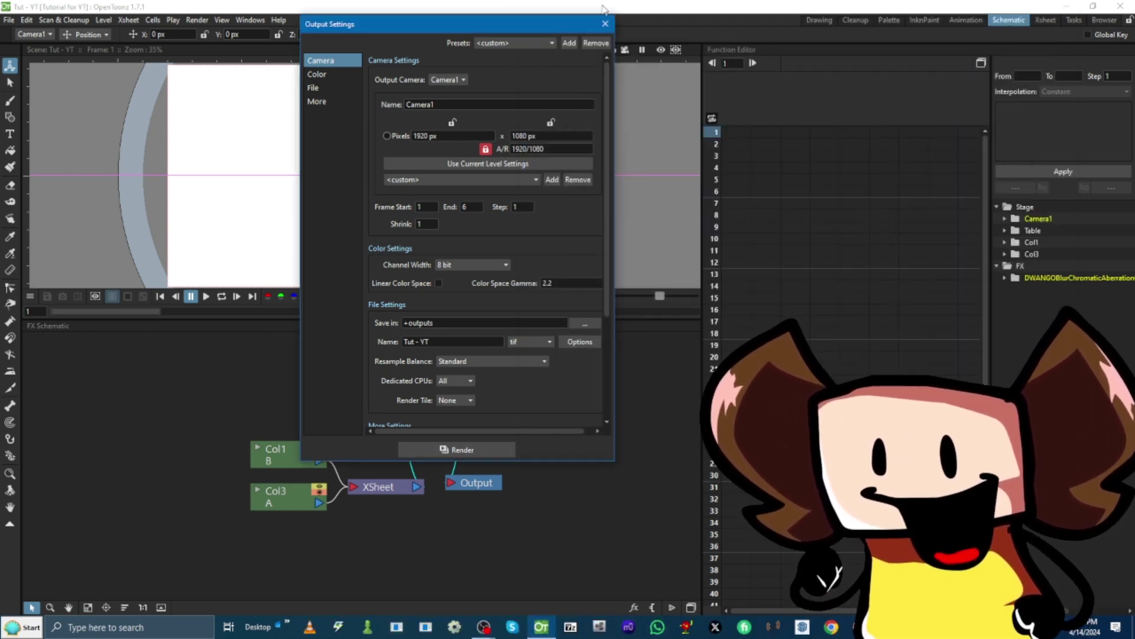
click(605, 23)
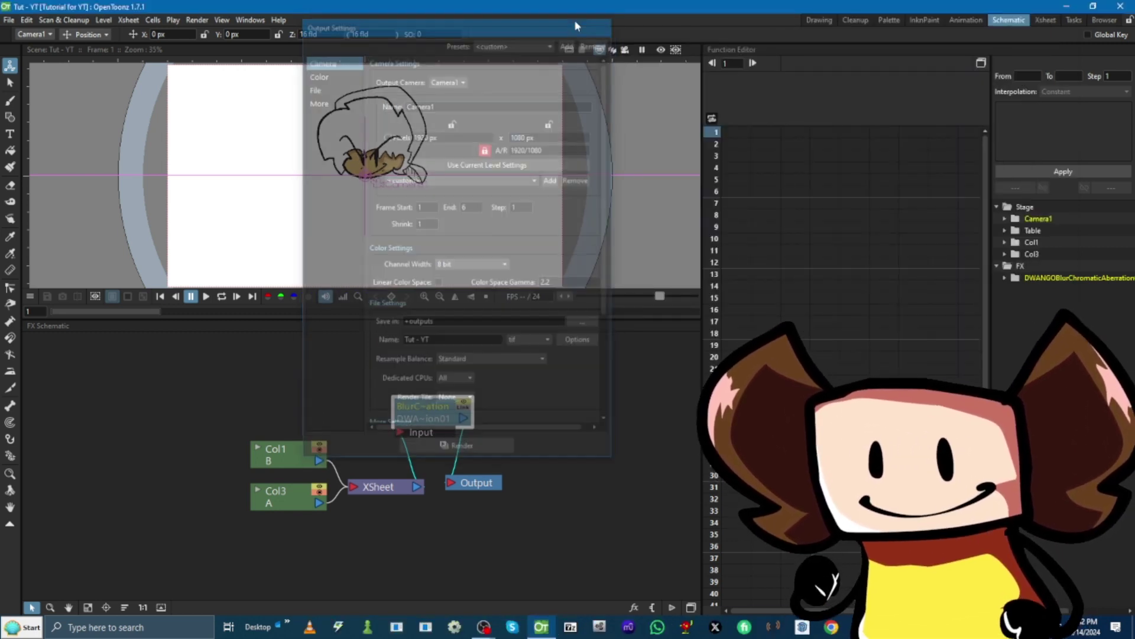
Set the FFmpeg path in the Import/Export preferences to C:\OpenToonz stuff\ffmpeg.
click(9, 20)
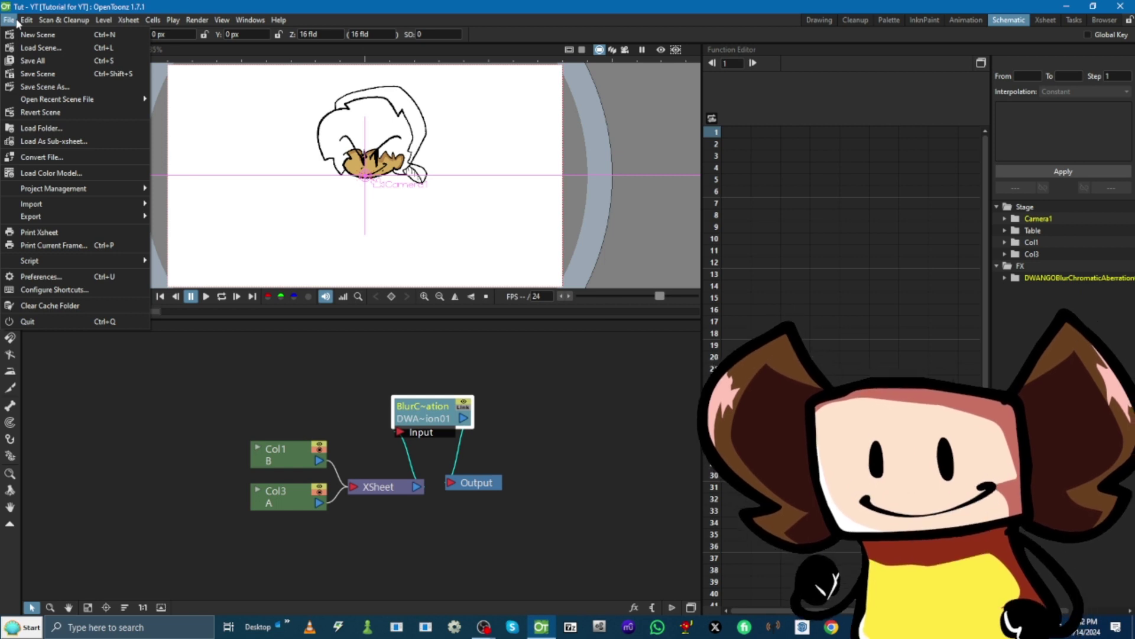
click(73, 278)
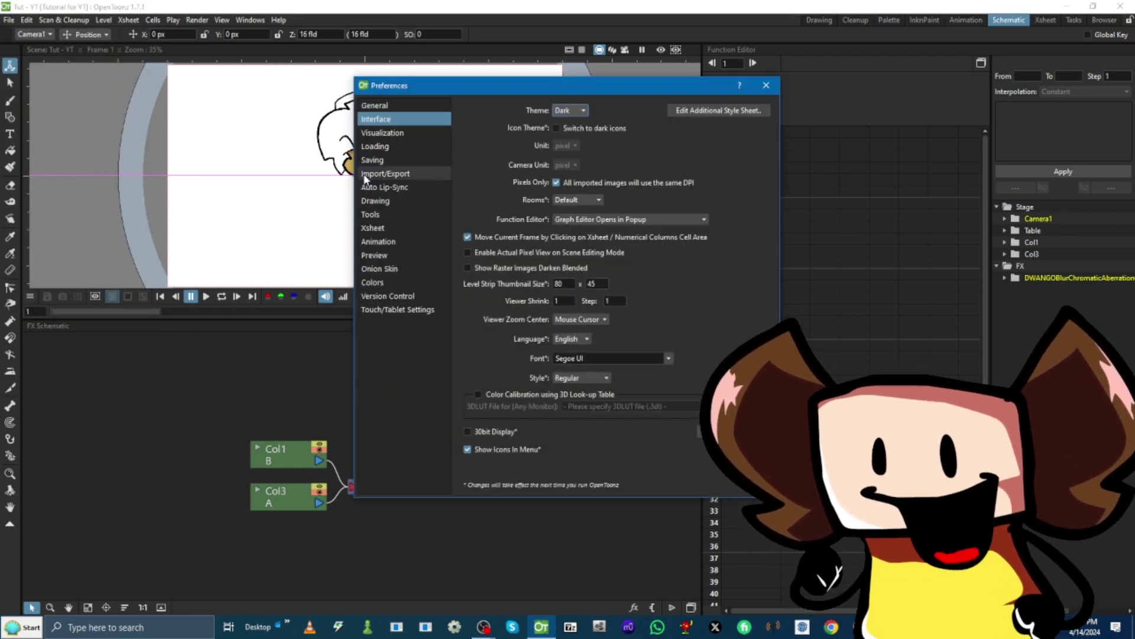
click(364, 178)
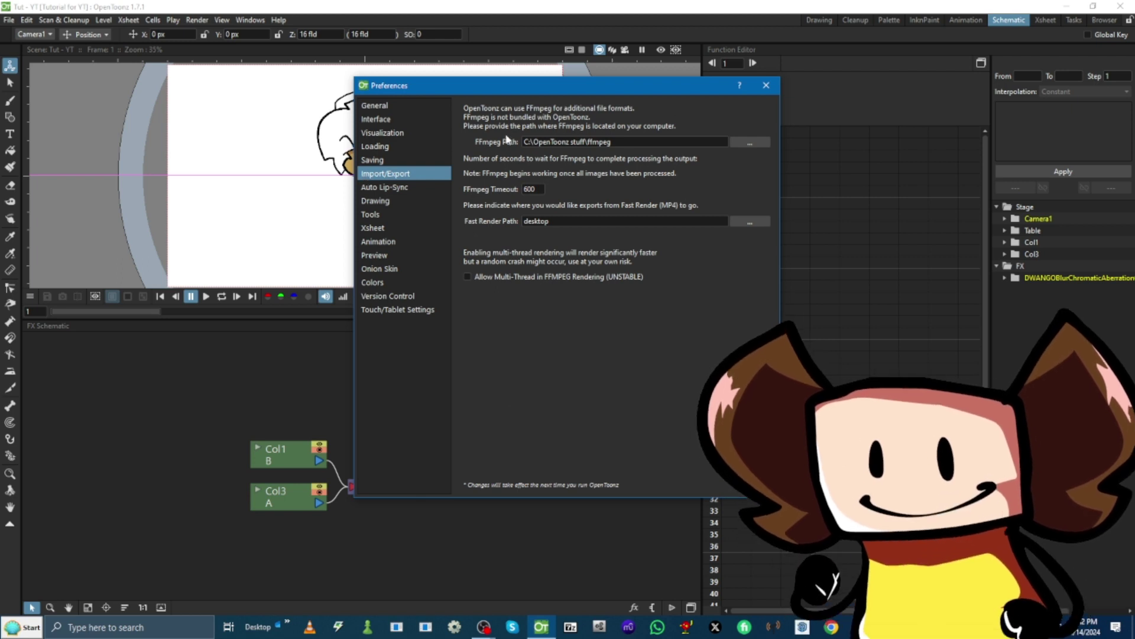
click(750, 142)
scroll(453, 310, up, 4)
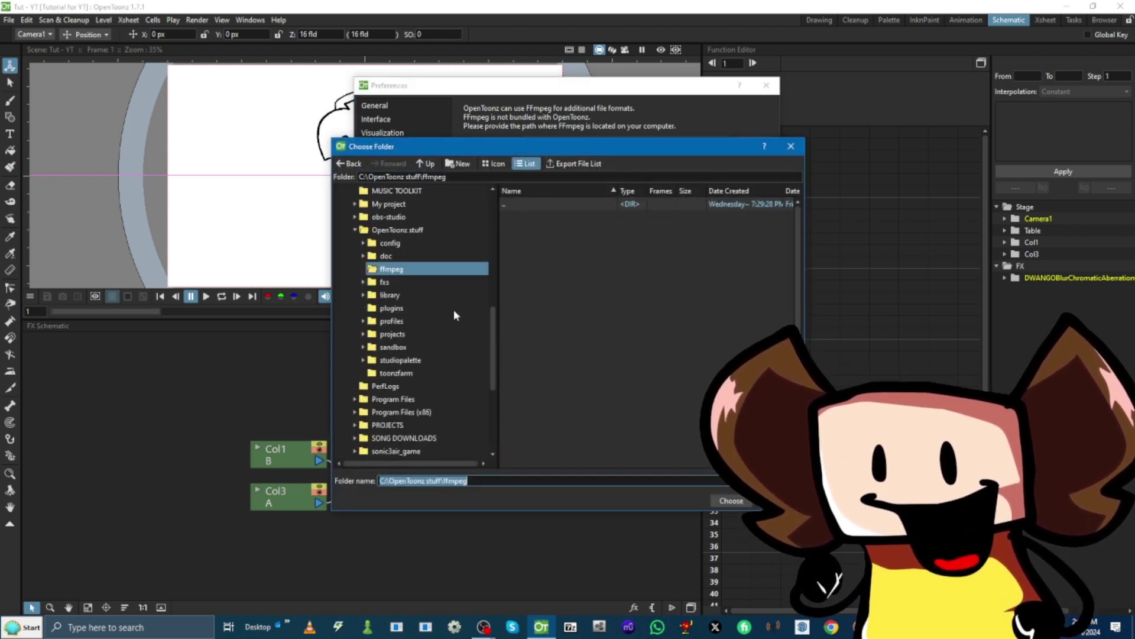
click(390, 348)
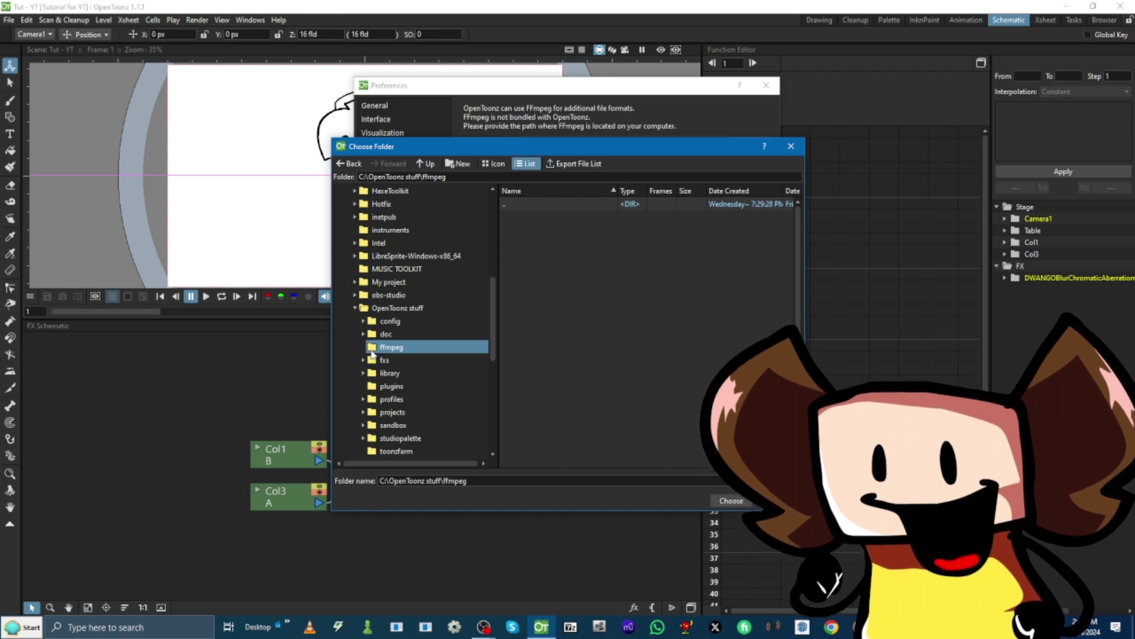
scroll(403, 301, down, 1)
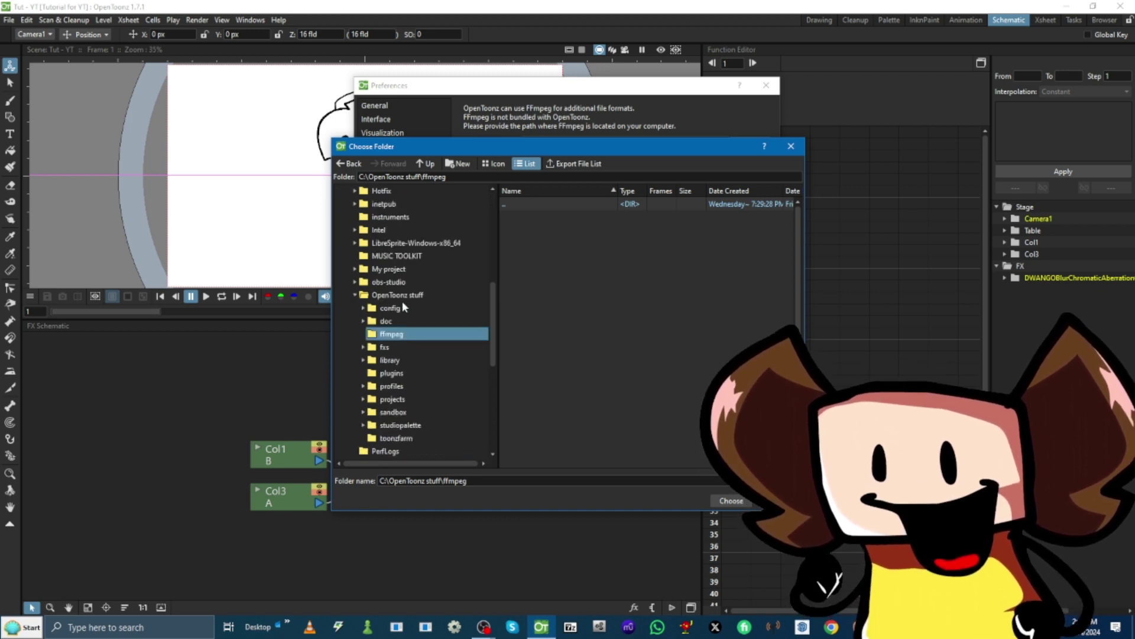
click(405, 335)
click(731, 501)
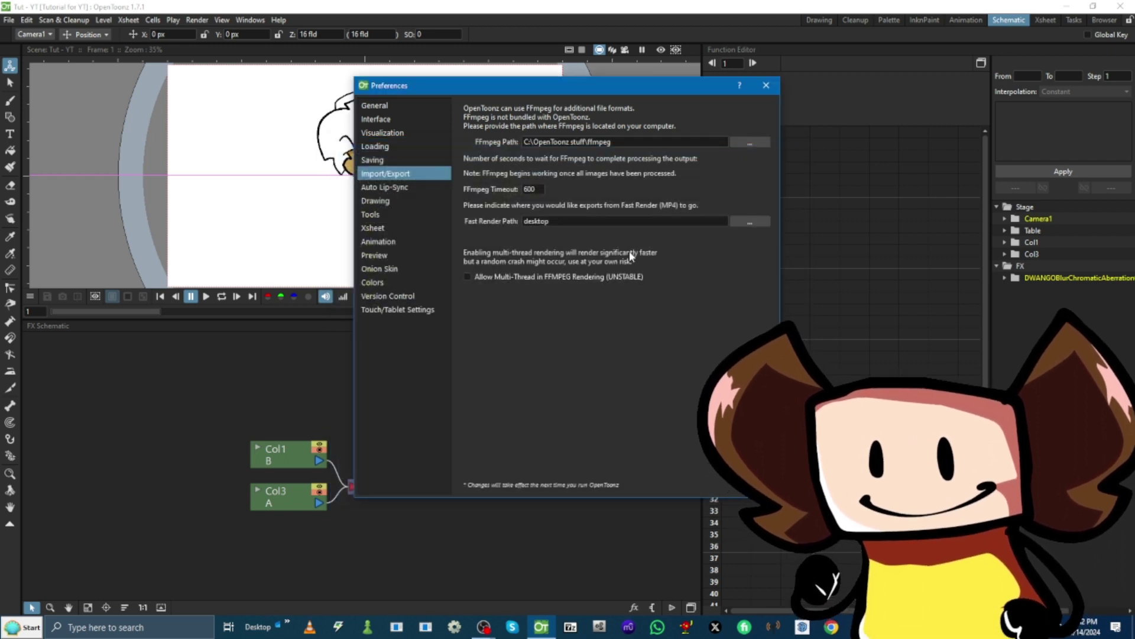
Close the Preferences dialog to return to the scene with the character drawing.
click(766, 84)
scroll(398, 158, up, 1)
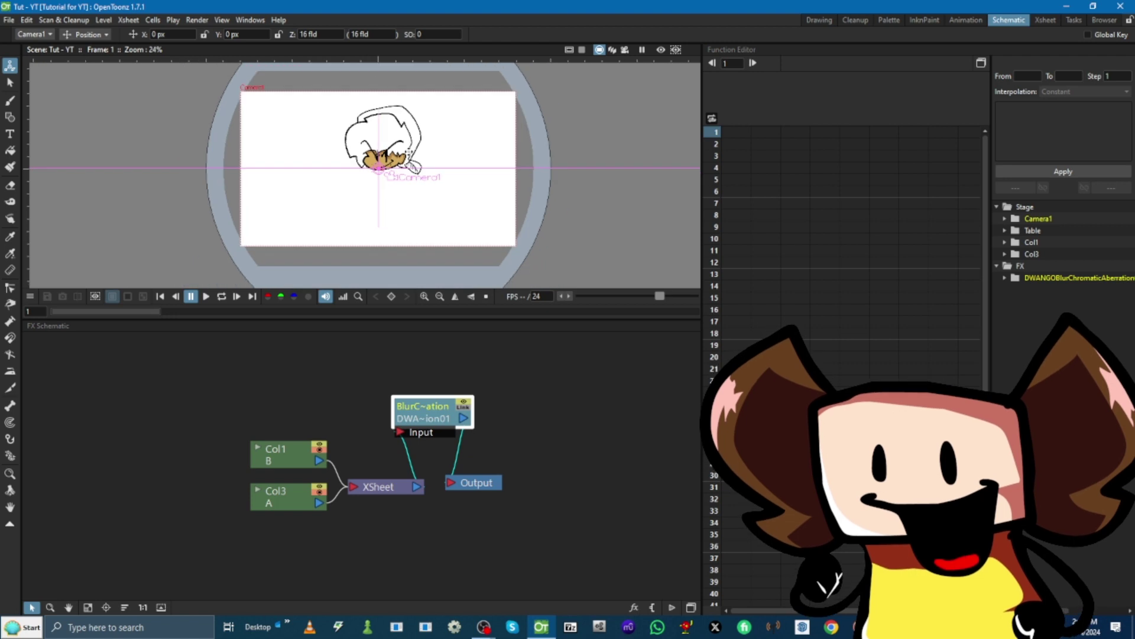
scroll(337, 117, up, 3)
scroll(246, 114, up, 3)
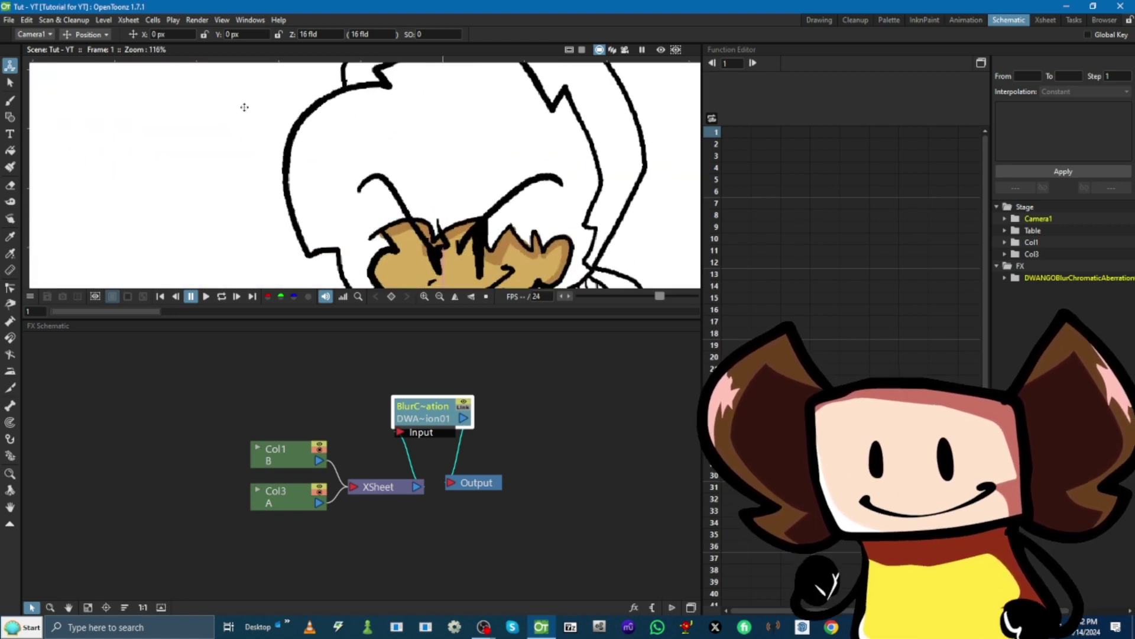
scroll(243, 107, down, 7)
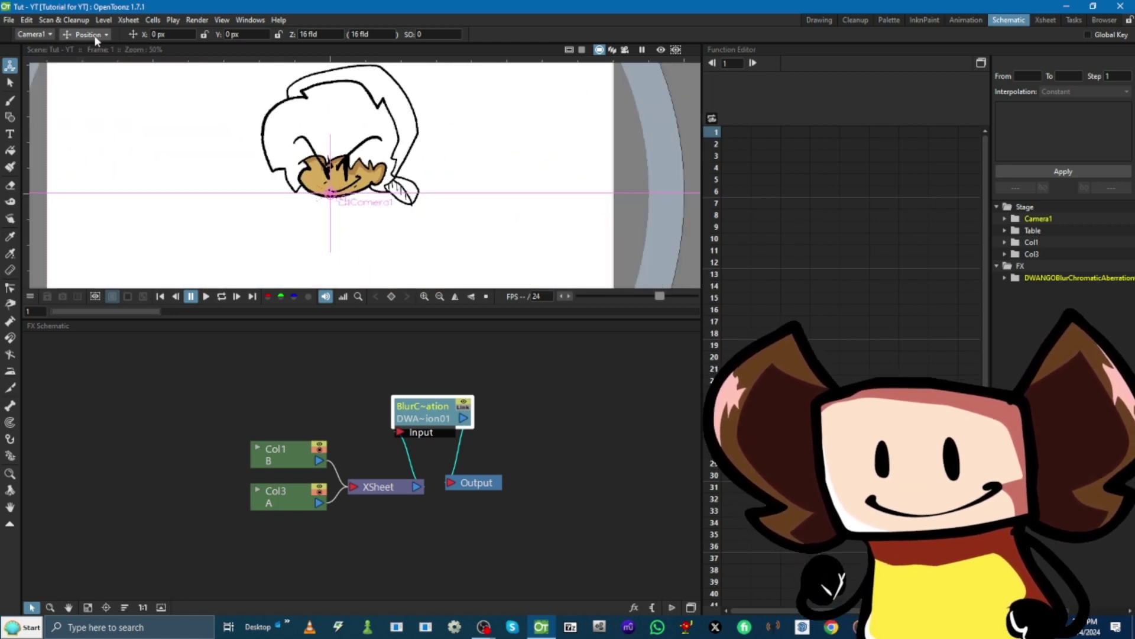
Open the Output Settings and set the output file format to mp4.
click(196, 20)
click(230, 78)
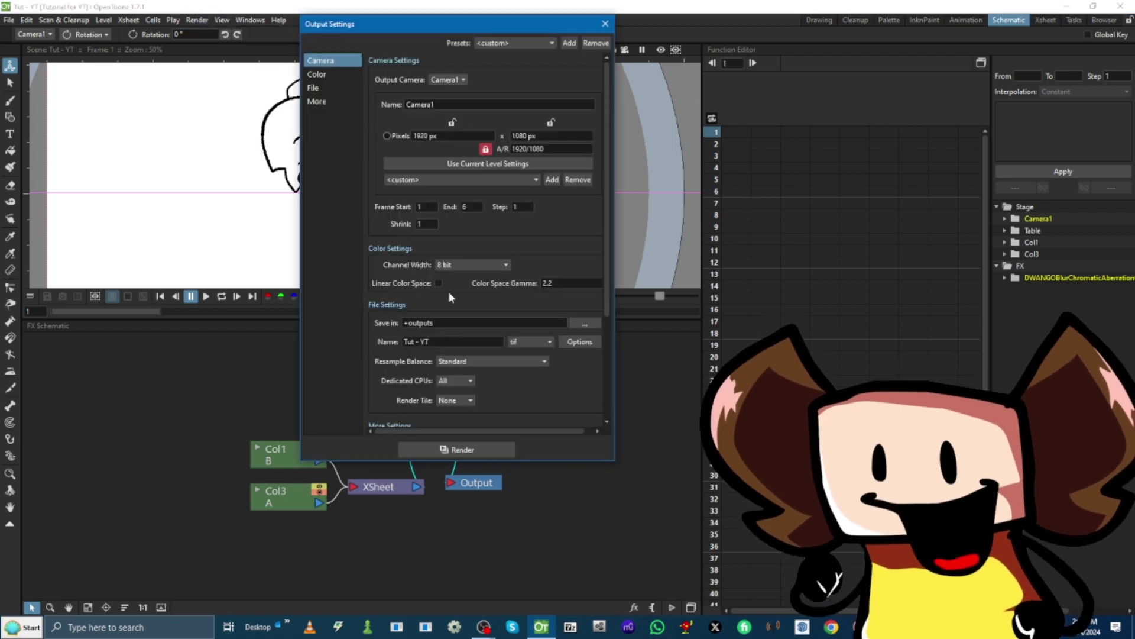
click(520, 342)
scroll(530, 424, up, 2)
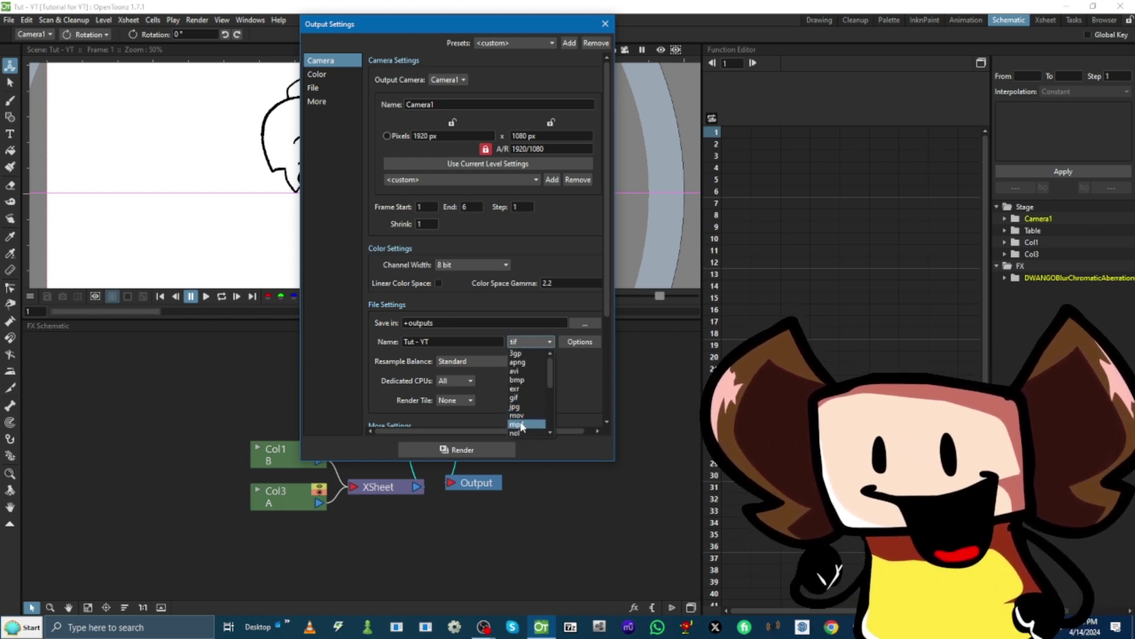
click(514, 424)
Set the render's save location to the Desktop folder.
scroll(531, 348, down, 2)
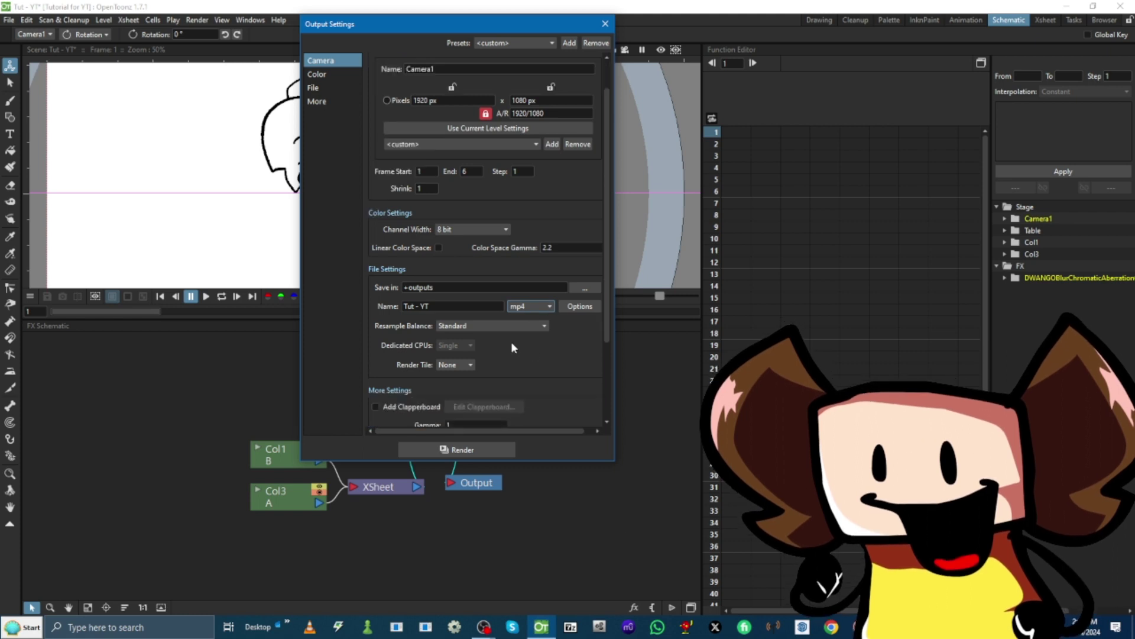
click(580, 252)
scroll(379, 390, up, 6)
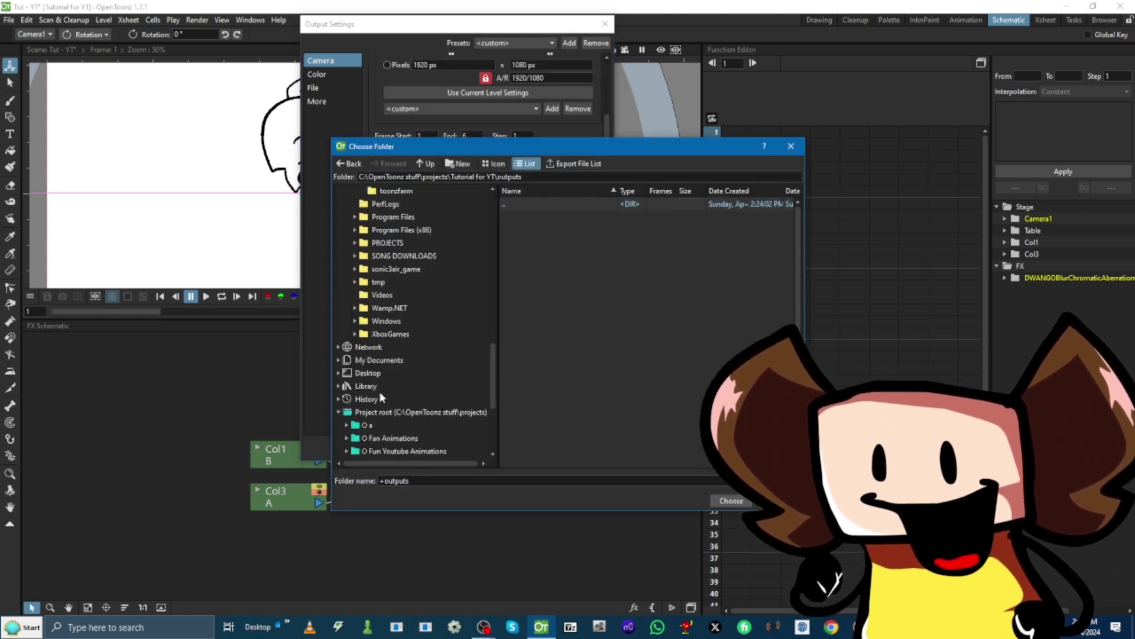
click(347, 203)
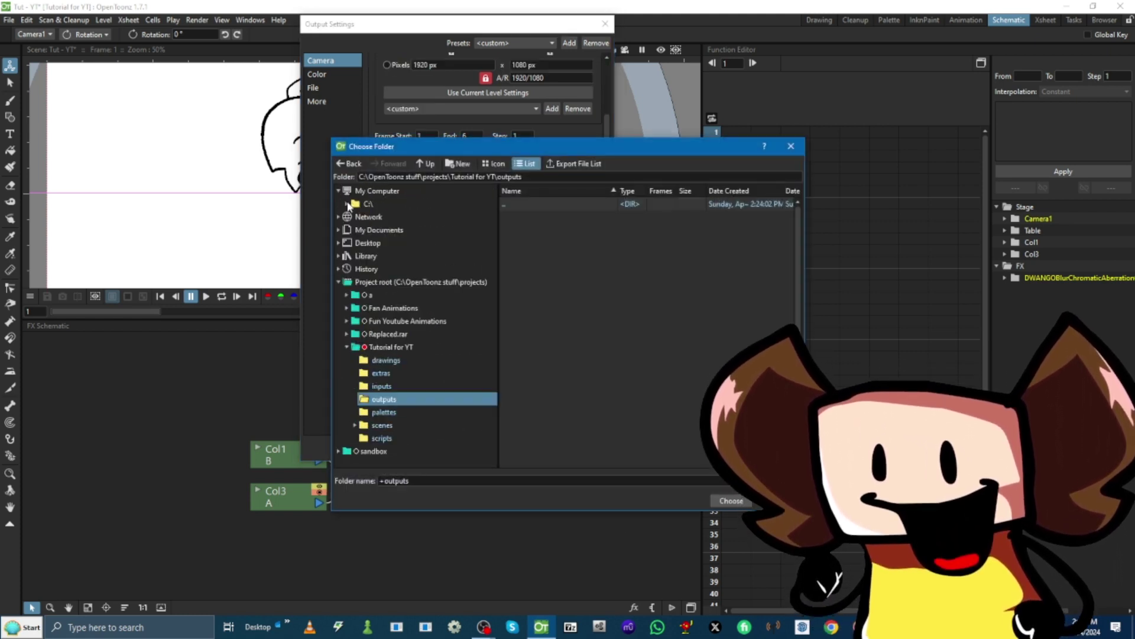
click(342, 283)
click(368, 242)
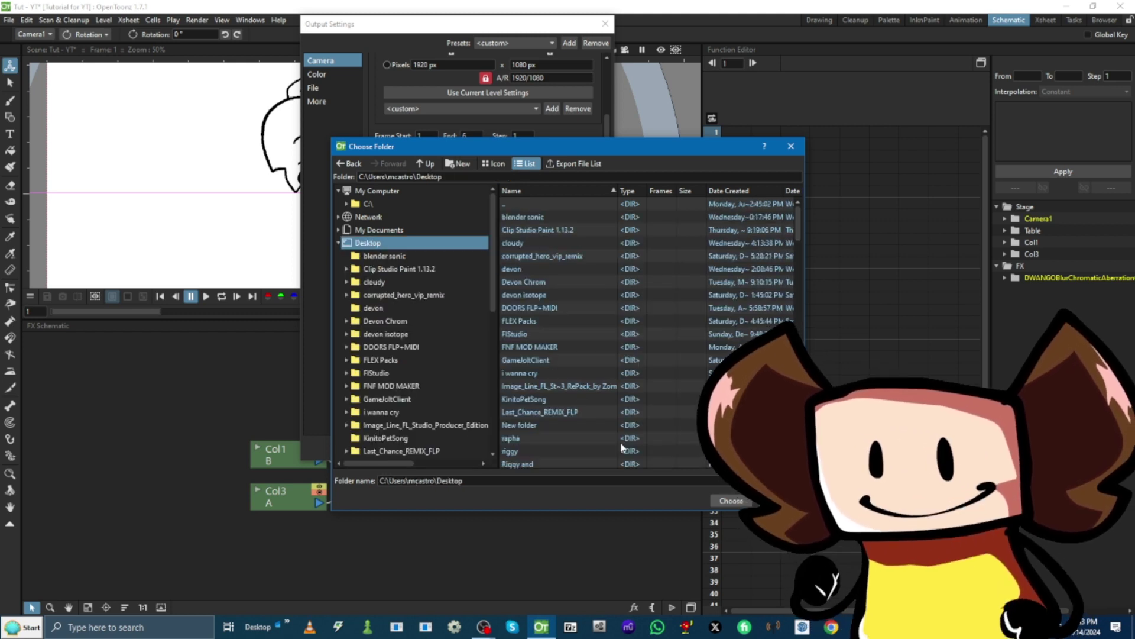
click(730, 501)
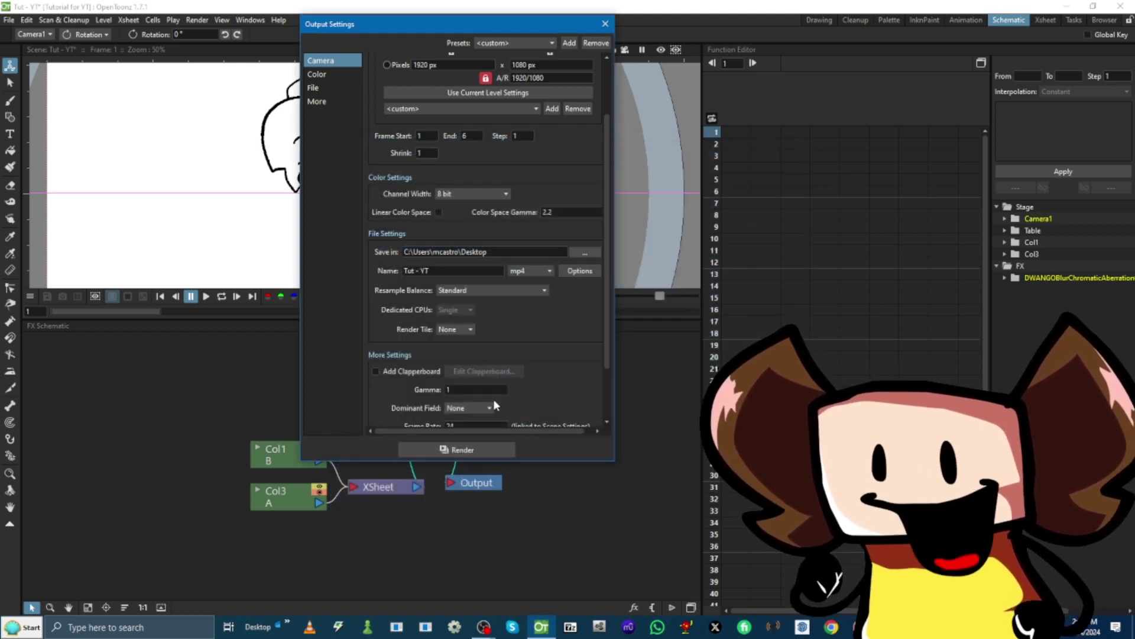
Render the scene with the current output settings and close the Output Settings dialog.
scroll(493, 398, down, 2)
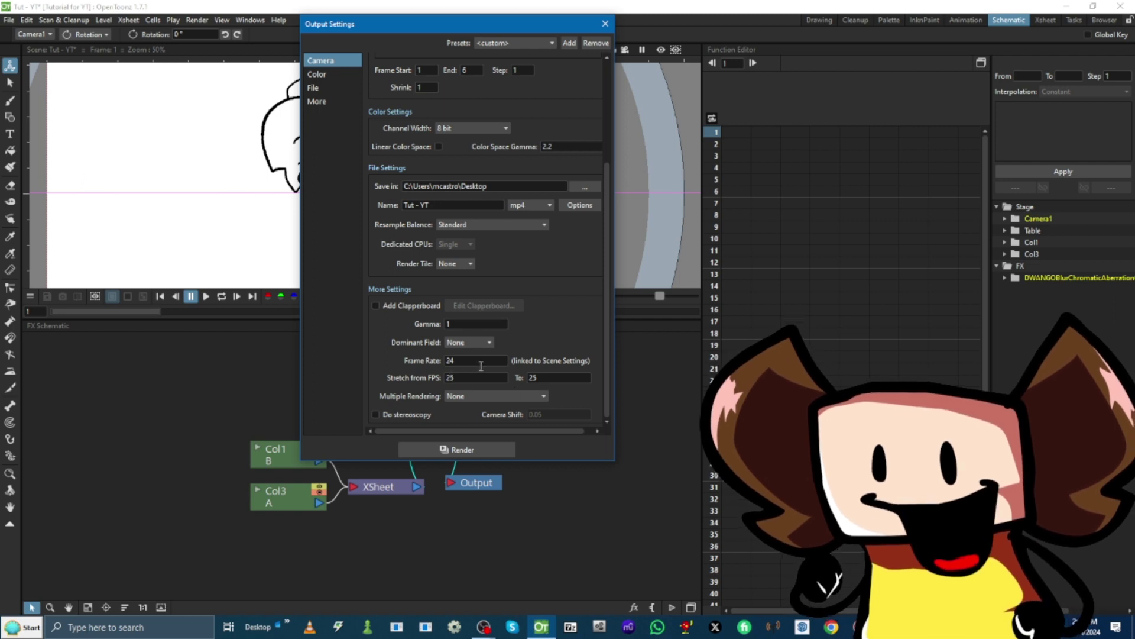
click(470, 450)
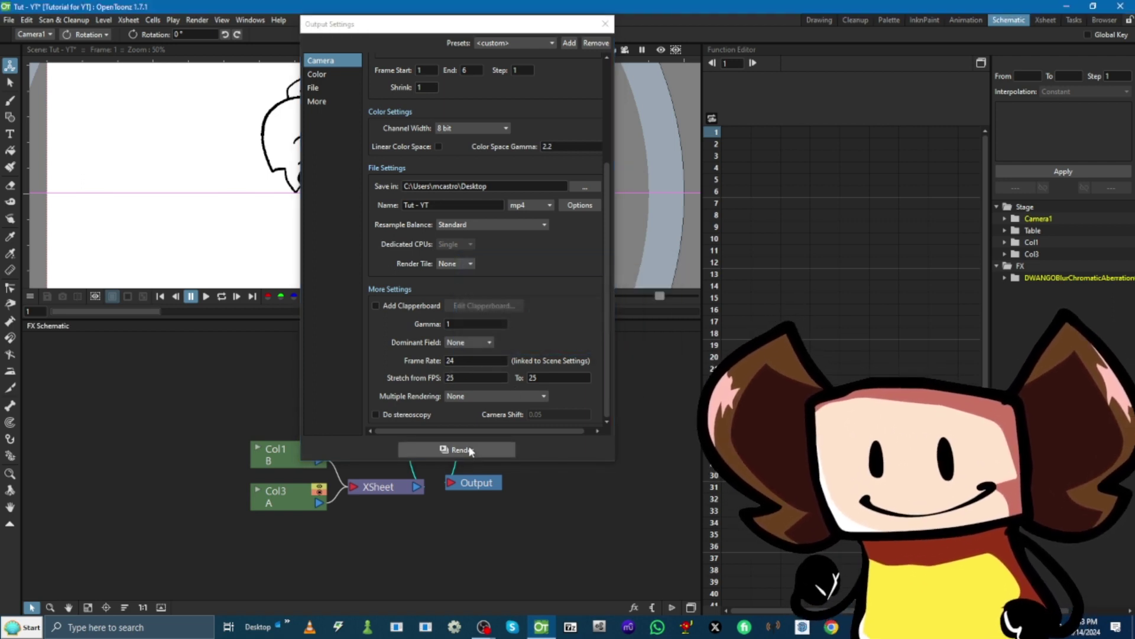
click(606, 26)
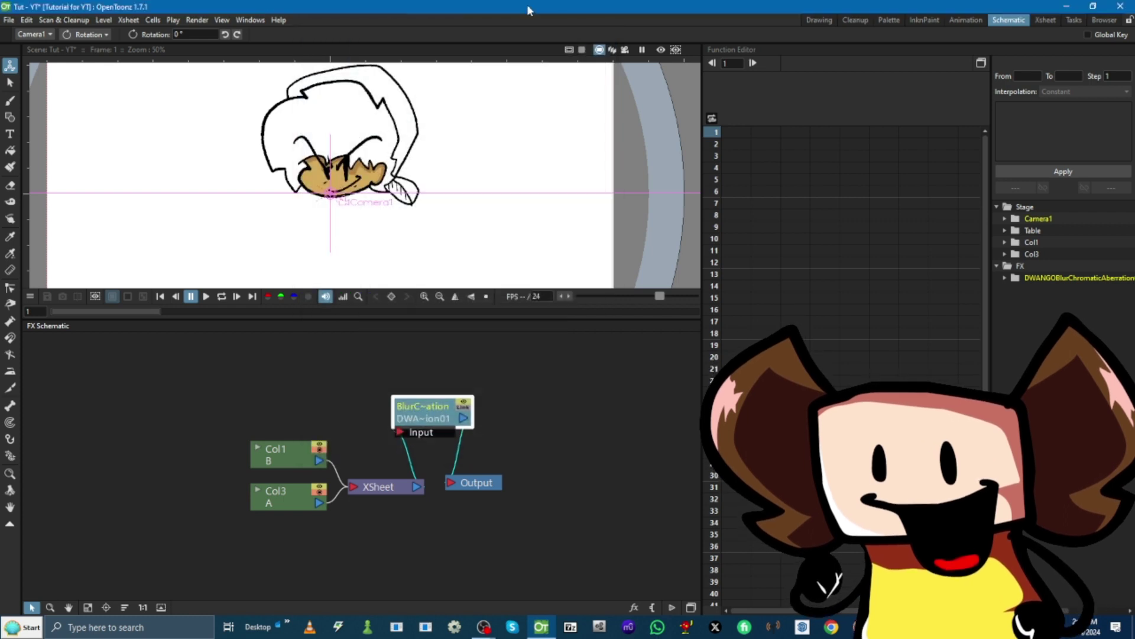
Move the OpenToonz and OBS windows aside and close the Stats and ffmpeg folder windows to clear the desktop.
drag(527, 5, 865, 251)
drag(473, 64, 95, 149)
click(475, 260)
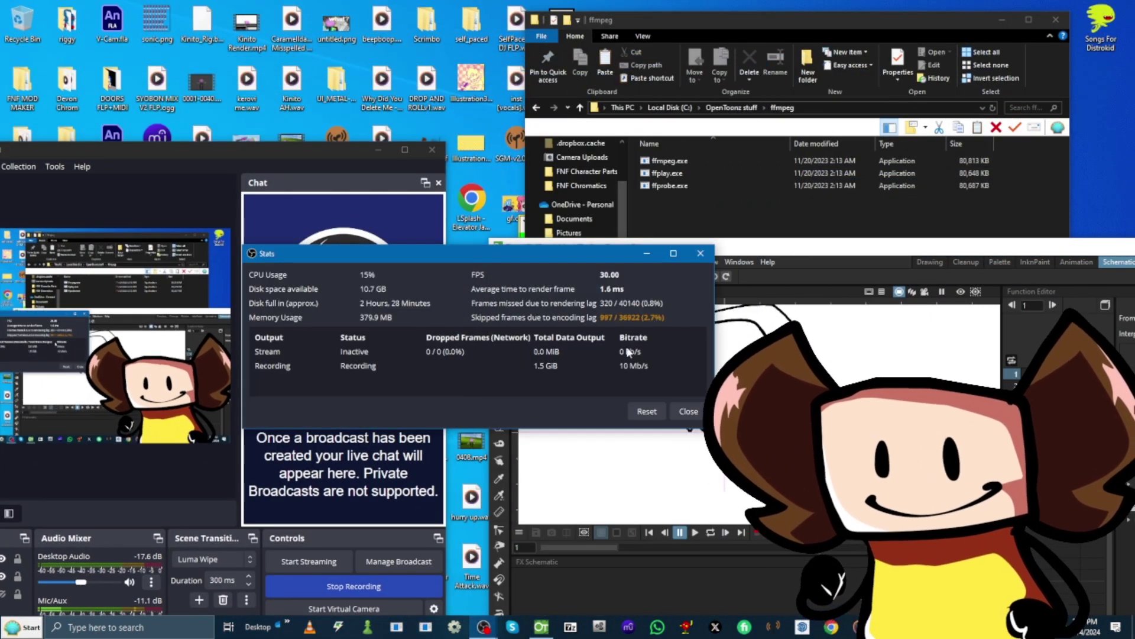
click(687, 411)
click(1057, 19)
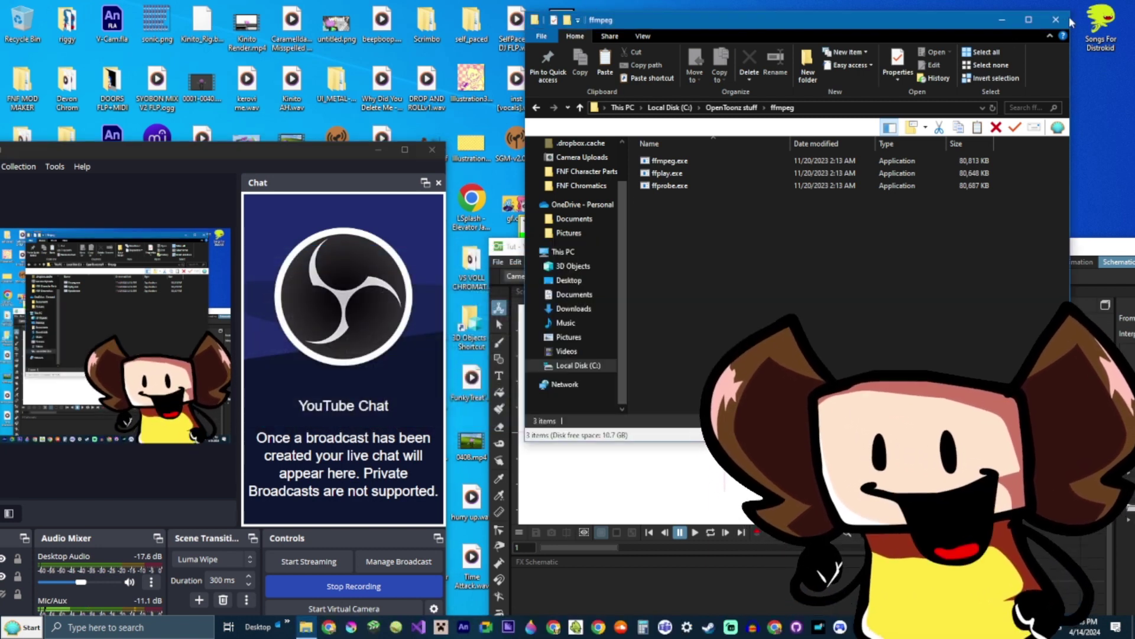
Open the rendered Tut - YT.mp4 from the desktop in Media Player, replay it in a maximized window and close the player.
click(623, 204)
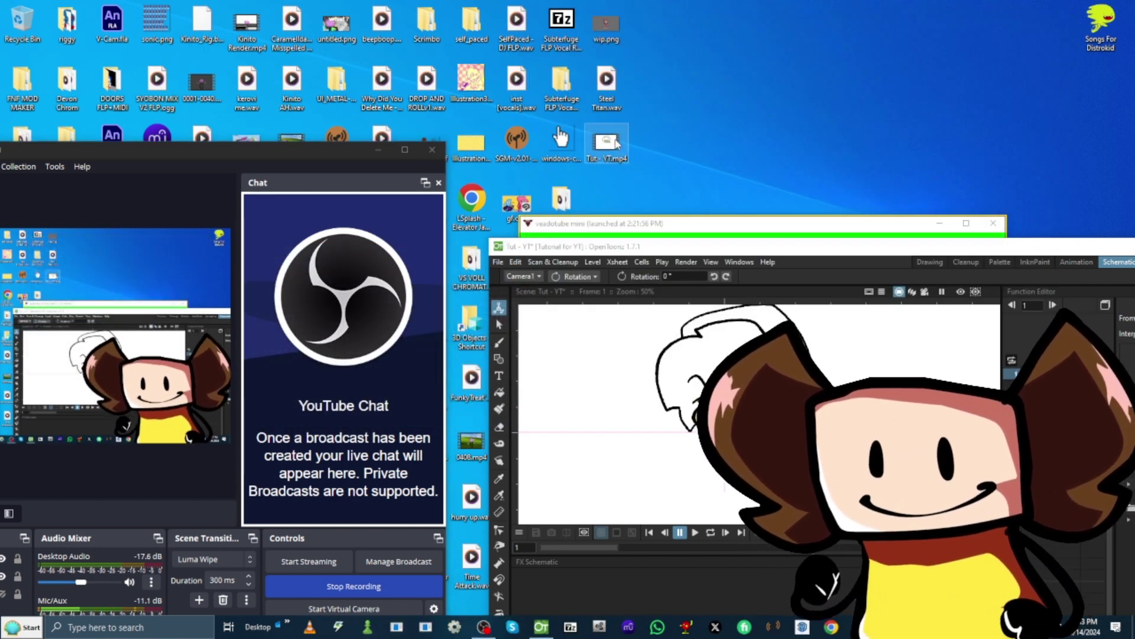
double_click(625, 162)
double_click(624, 161)
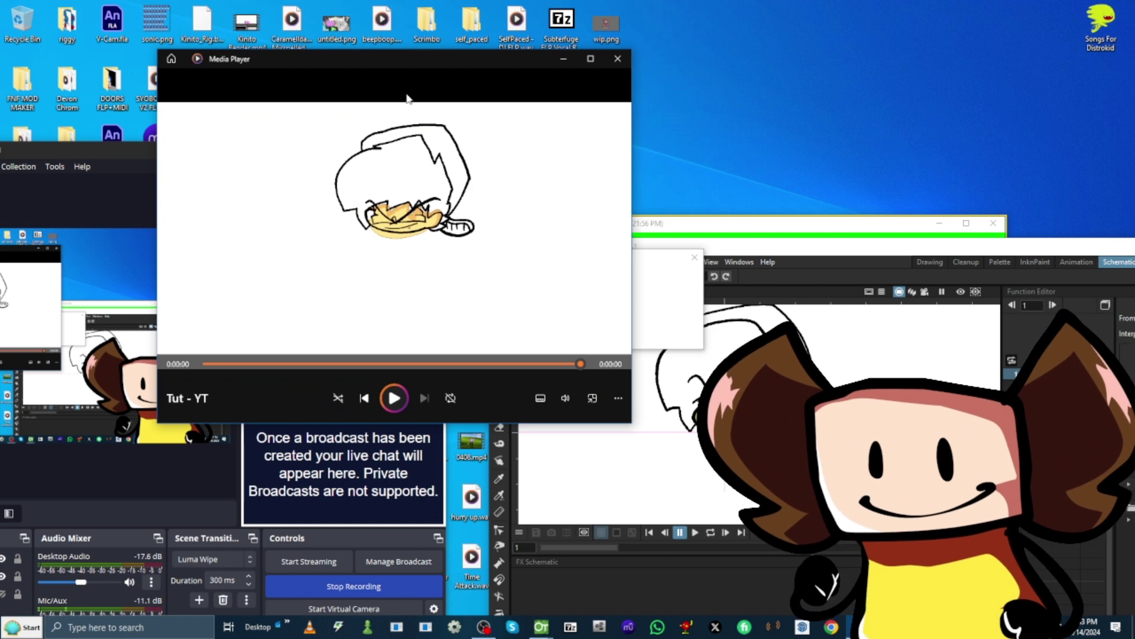
click(359, 365)
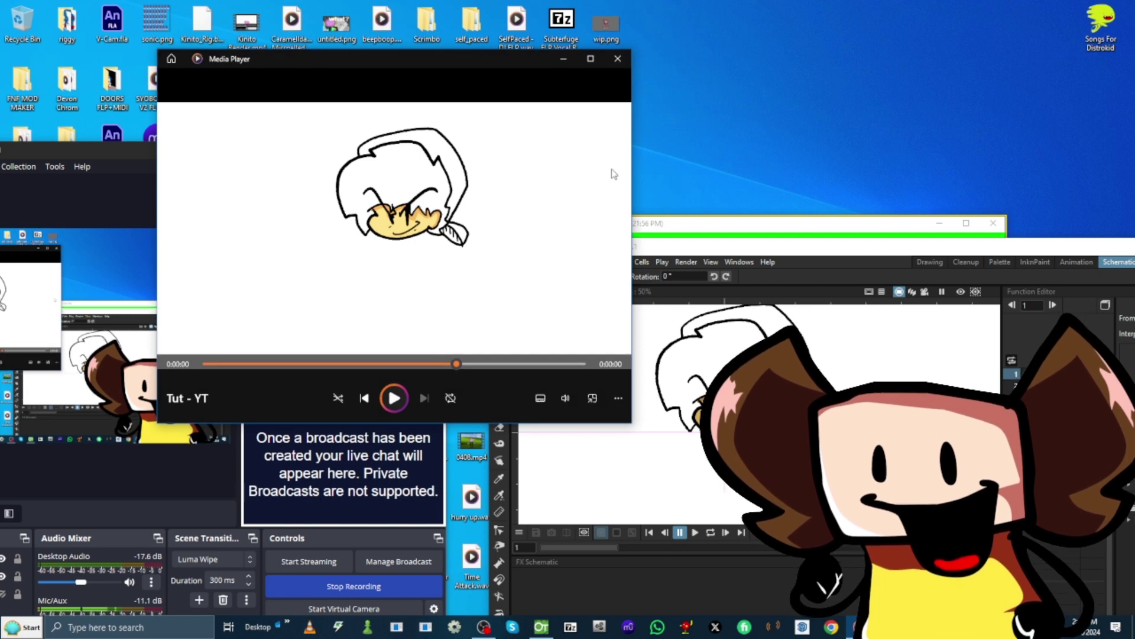
click(598, 60)
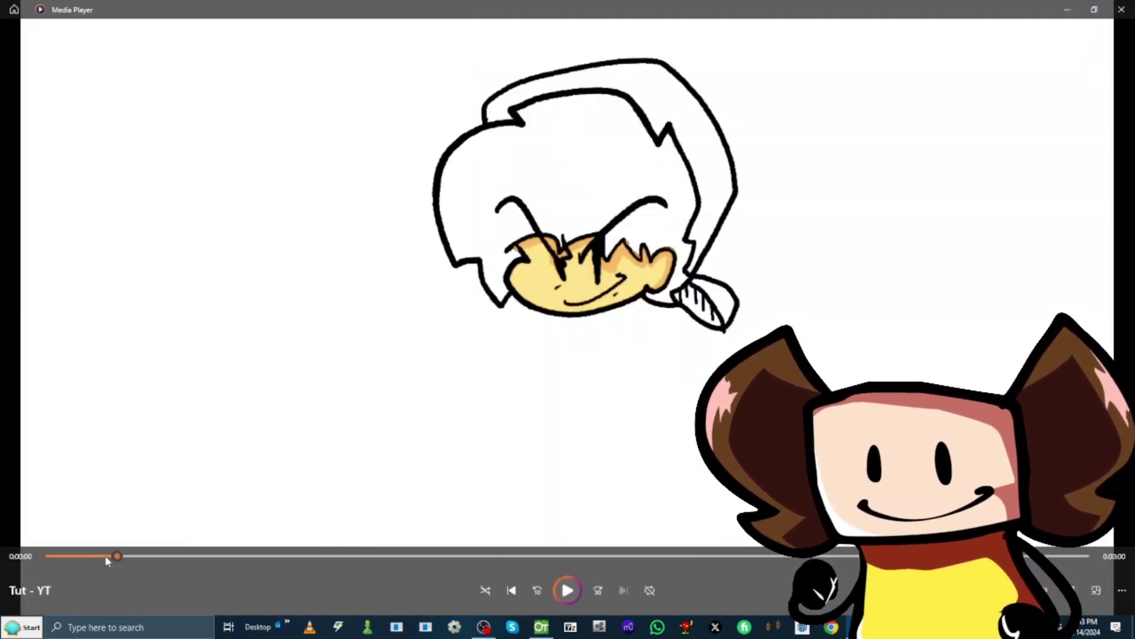
click(568, 590)
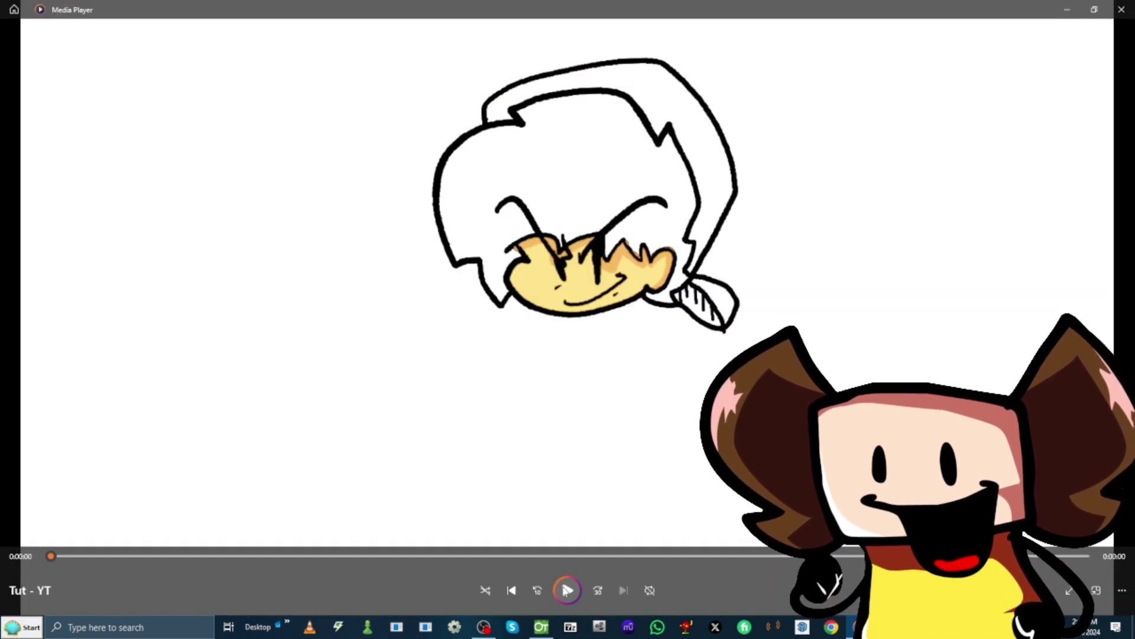
click(568, 590)
click(563, 588)
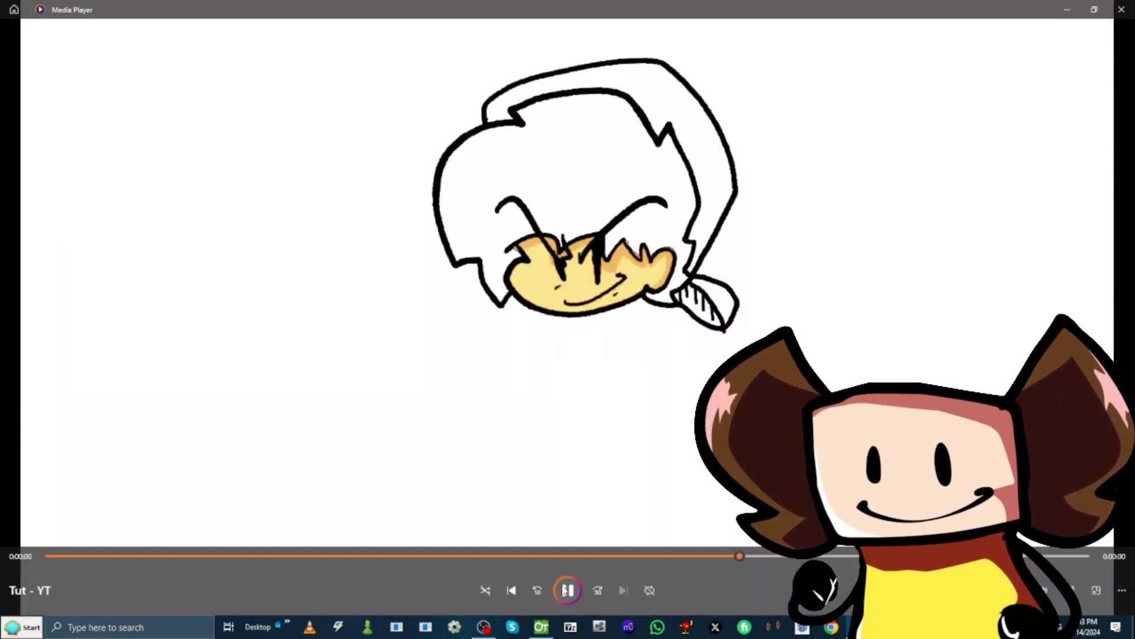
click(1121, 10)
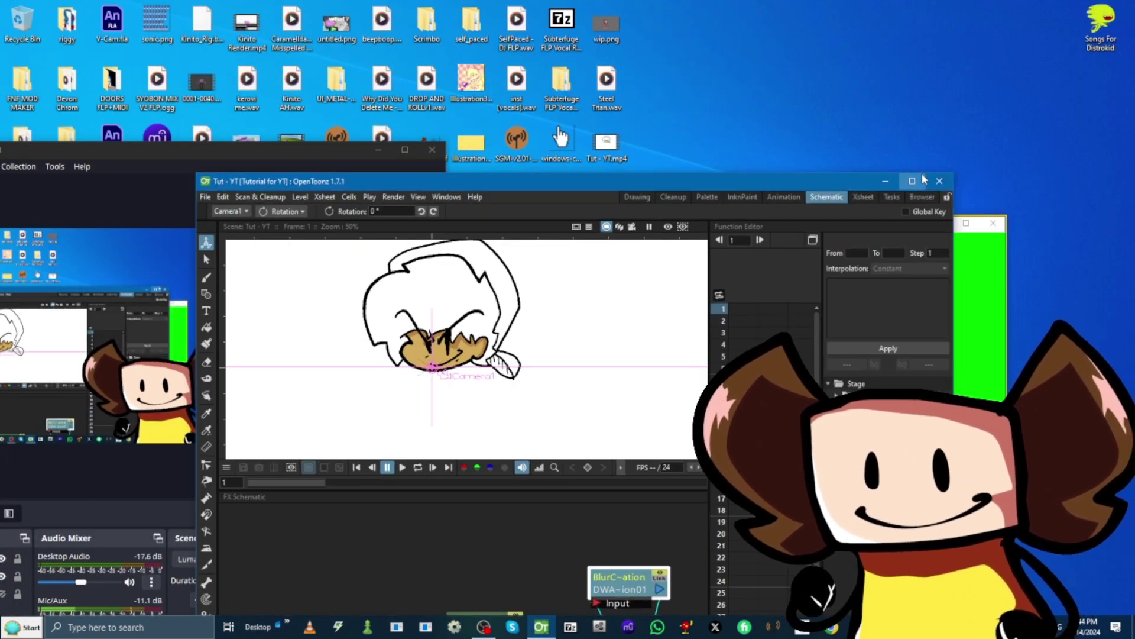
Maximize the OpenToonz window and arrange the blur chromatic aberration node between the XSheet and Output nodes in the FX schematic.
click(912, 181)
scroll(684, 163, down, 6)
scroll(436, 134, up, 13)
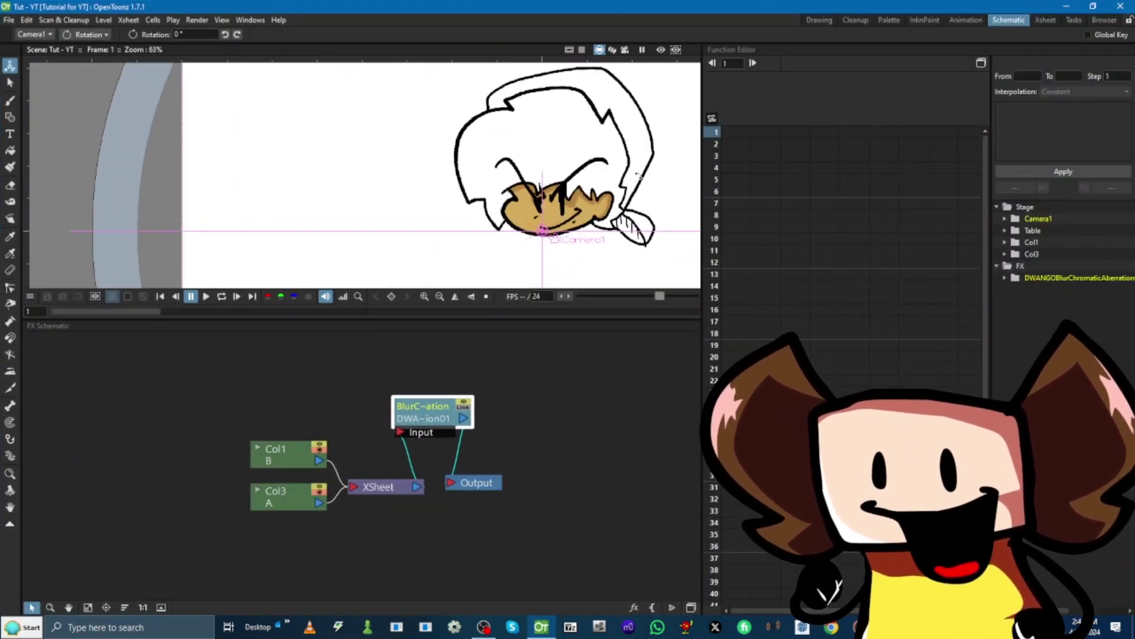
drag(439, 420, 556, 490)
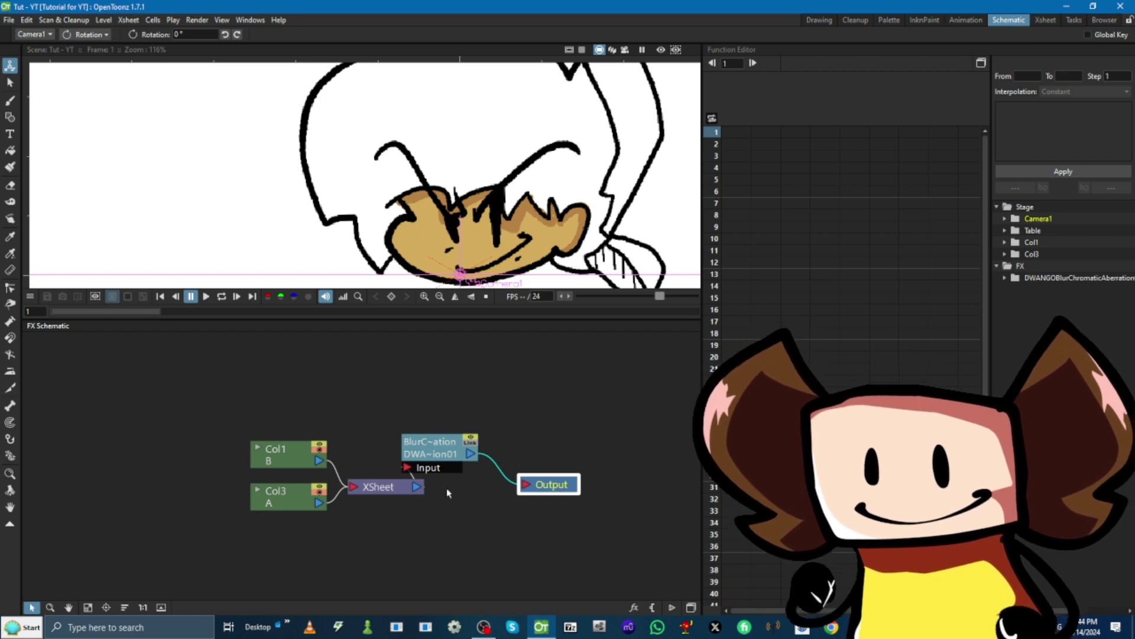
drag(423, 463, 467, 519)
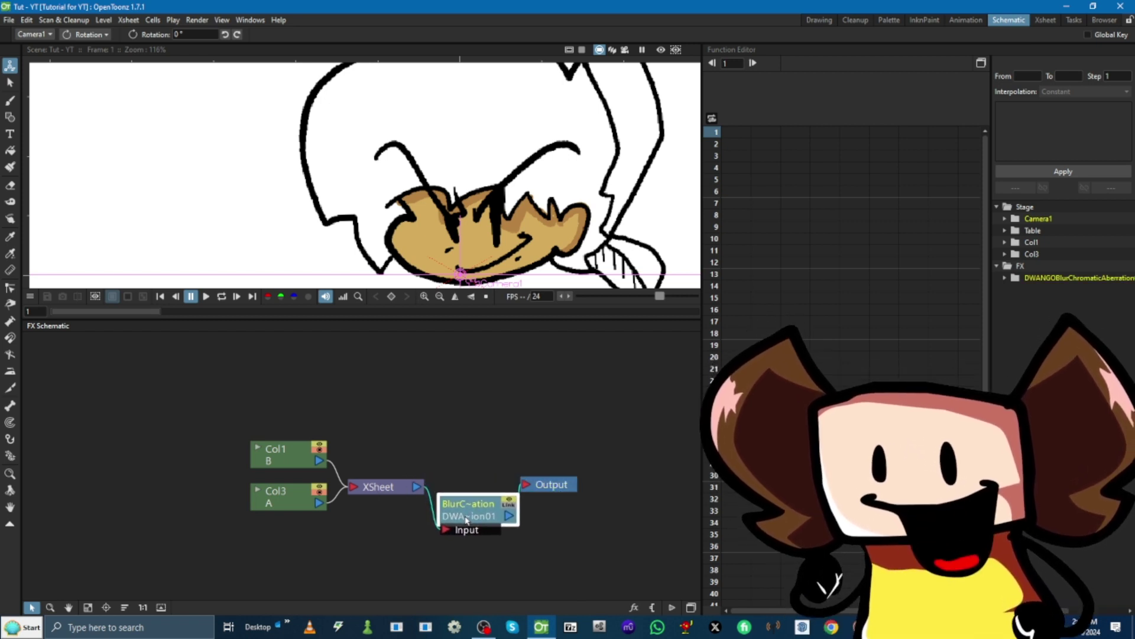
scroll(467, 362, down, 5)
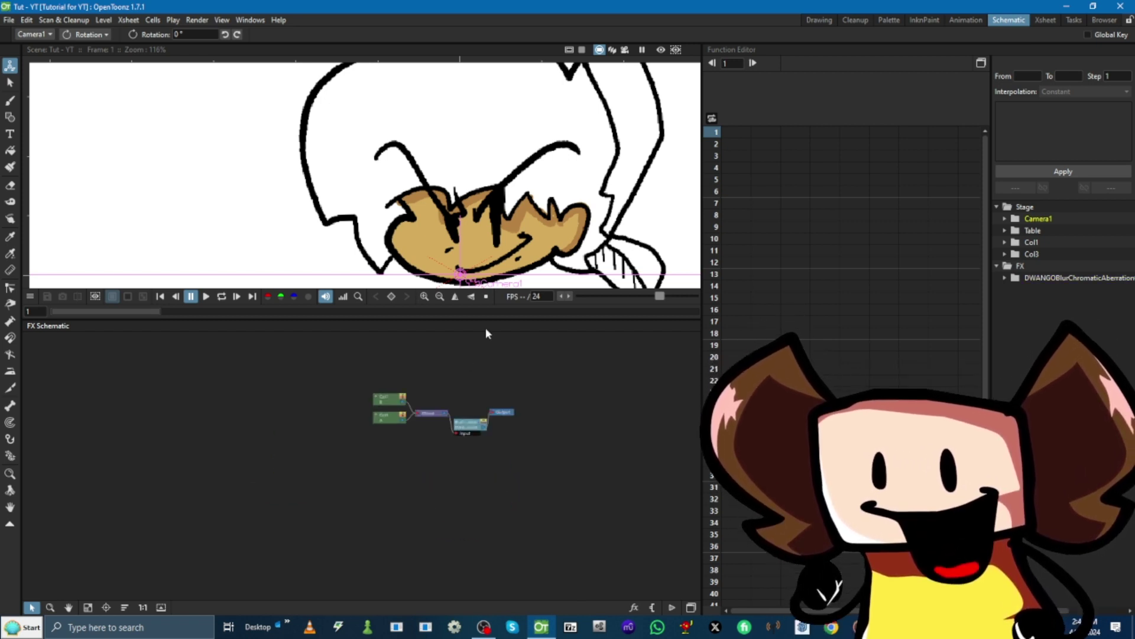